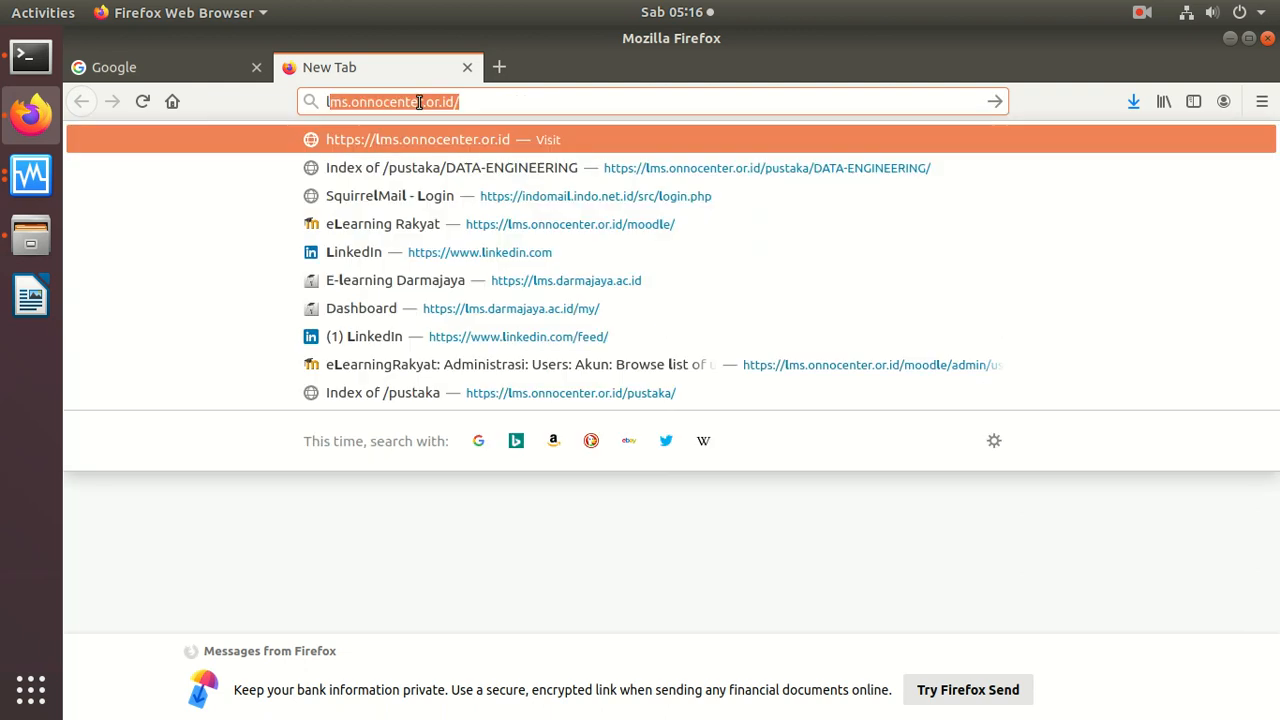
Step: Open the eLearning Rakyat site at lms.onnocenter.or.id/moodle
key(Right)
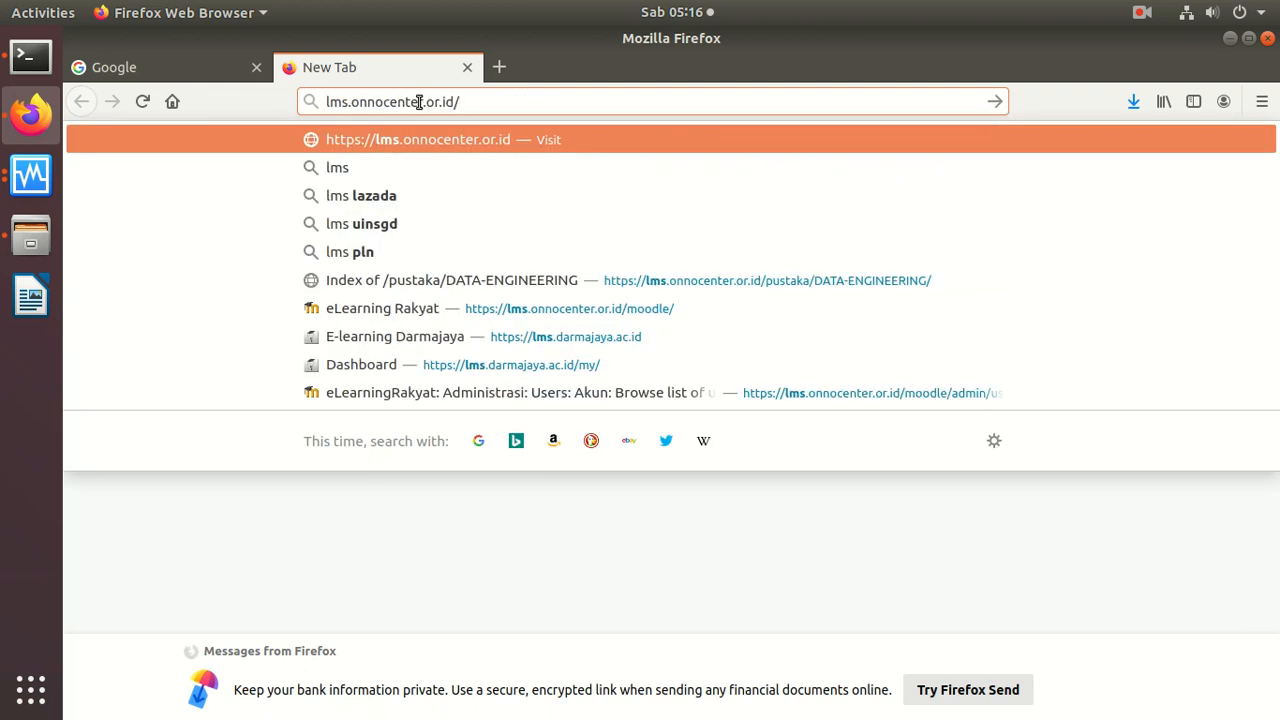
text(moodle/)
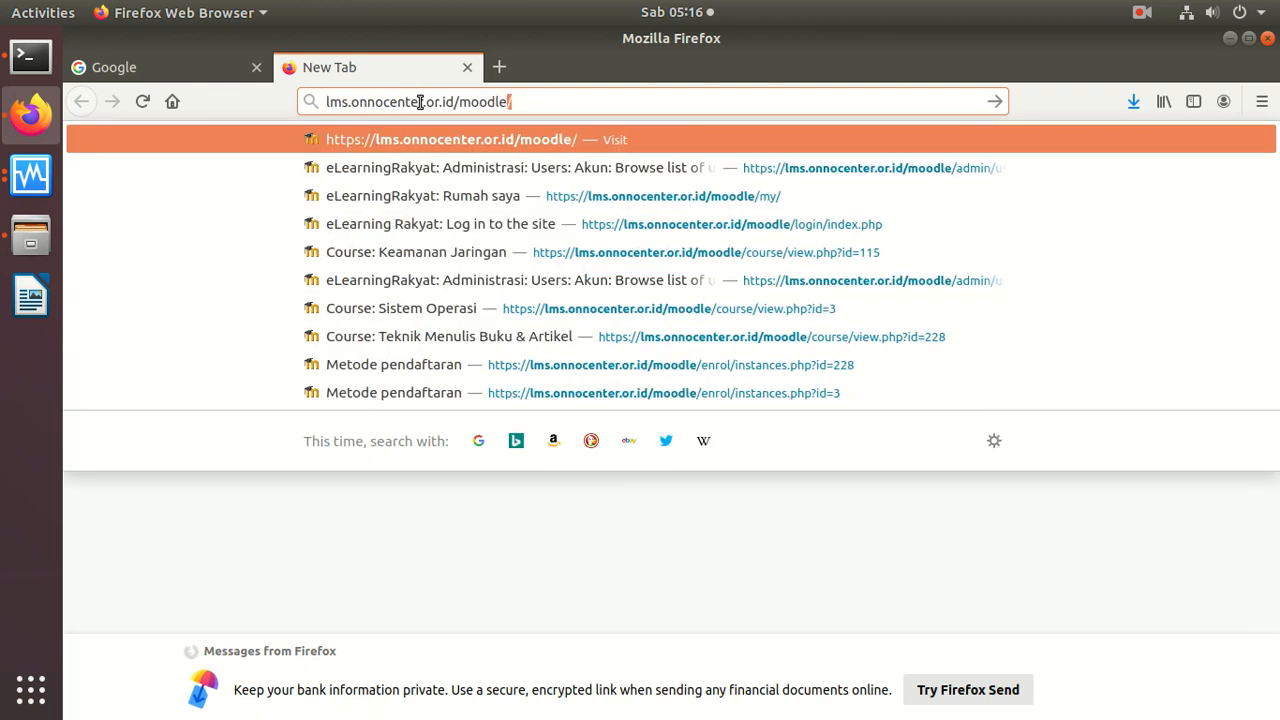
key(Return)
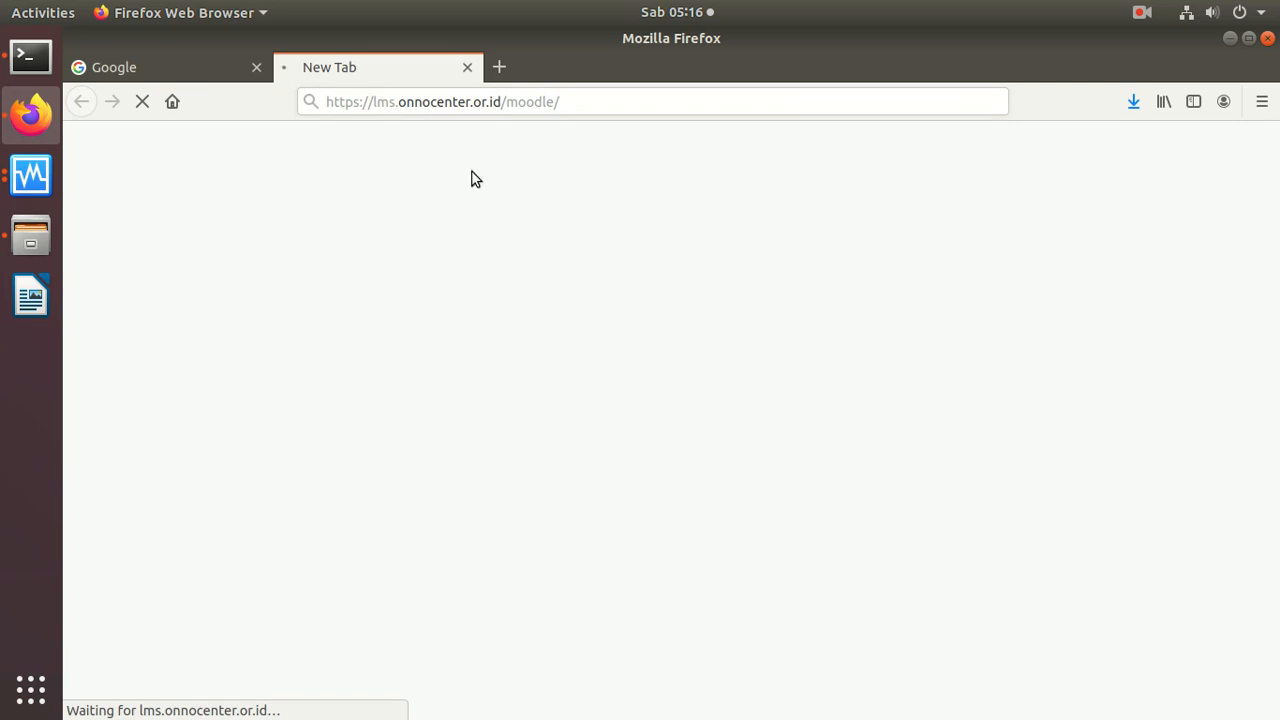
Step: Open lms.darmajaya.ac.id in a new browser tab and go to its login page
click(493, 76)
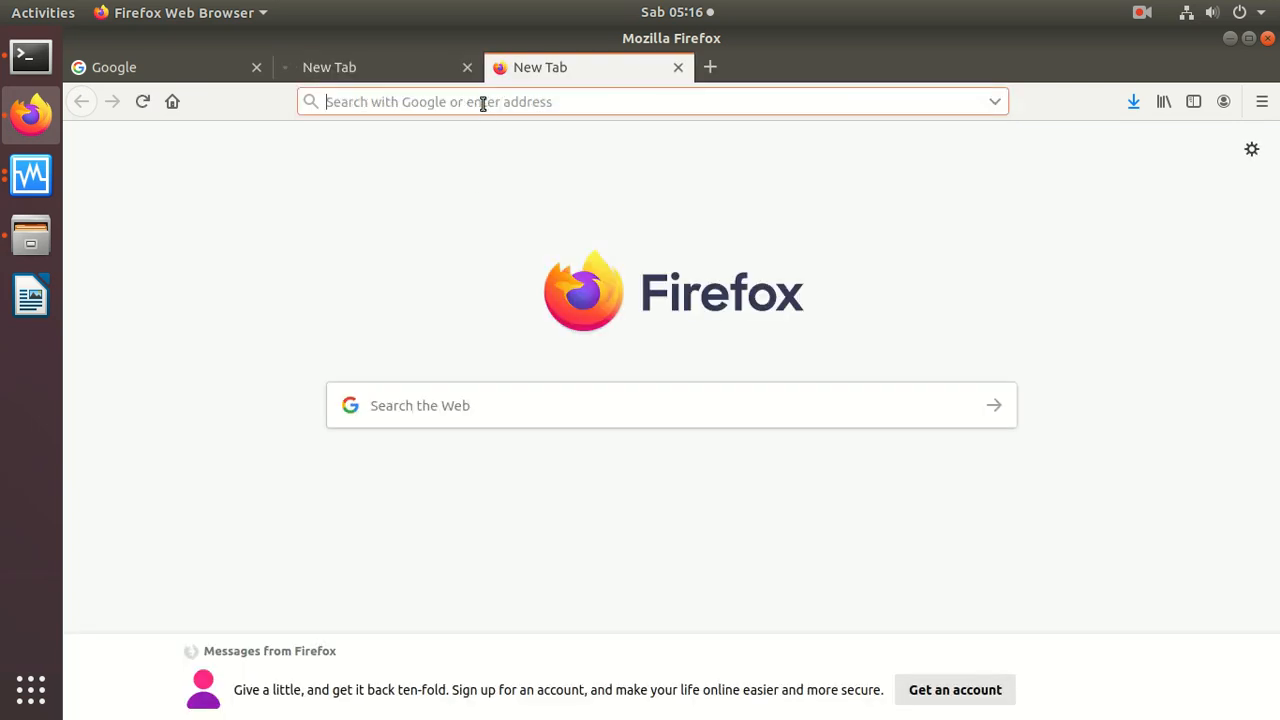
text(lms/)
key(BackSpace)
text(,)
key(BackSpace)
text(.dar)
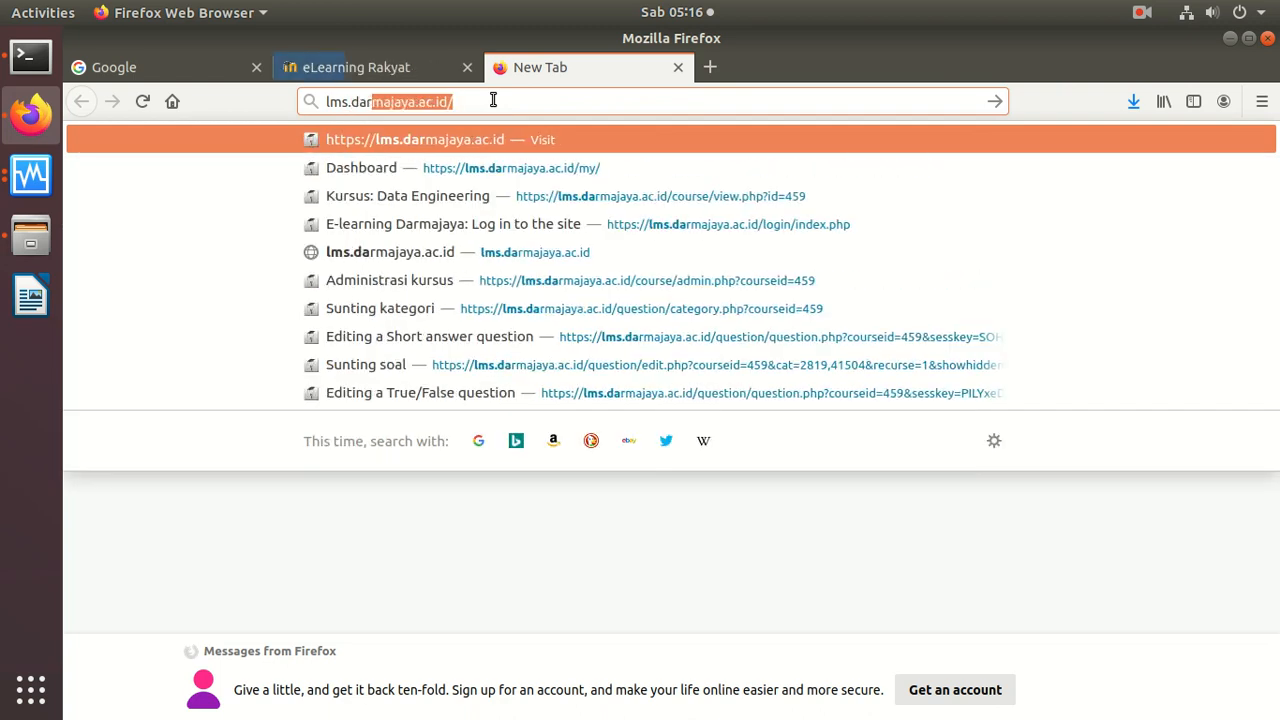
key(Return)
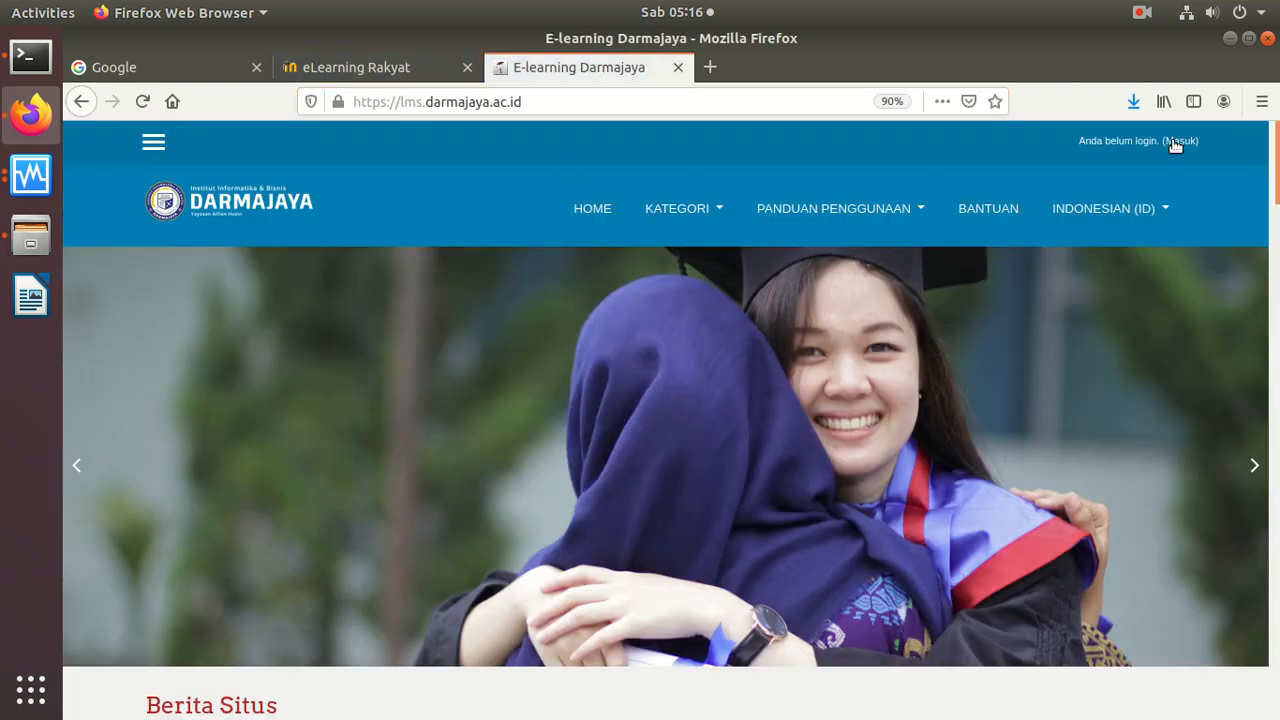
click(1168, 143)
Step: Open eLearning Rakyat's new account form from its login page and look over the registration fields, including the country list
click(363, 66)
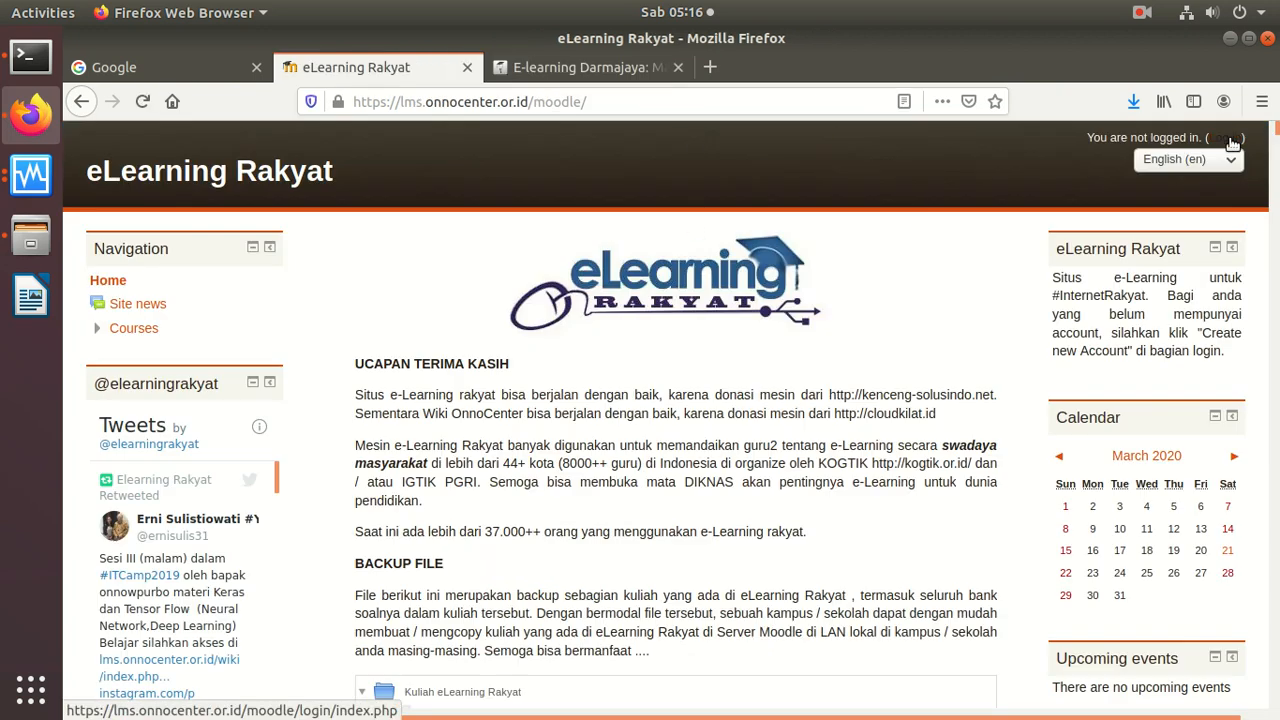
click(1228, 138)
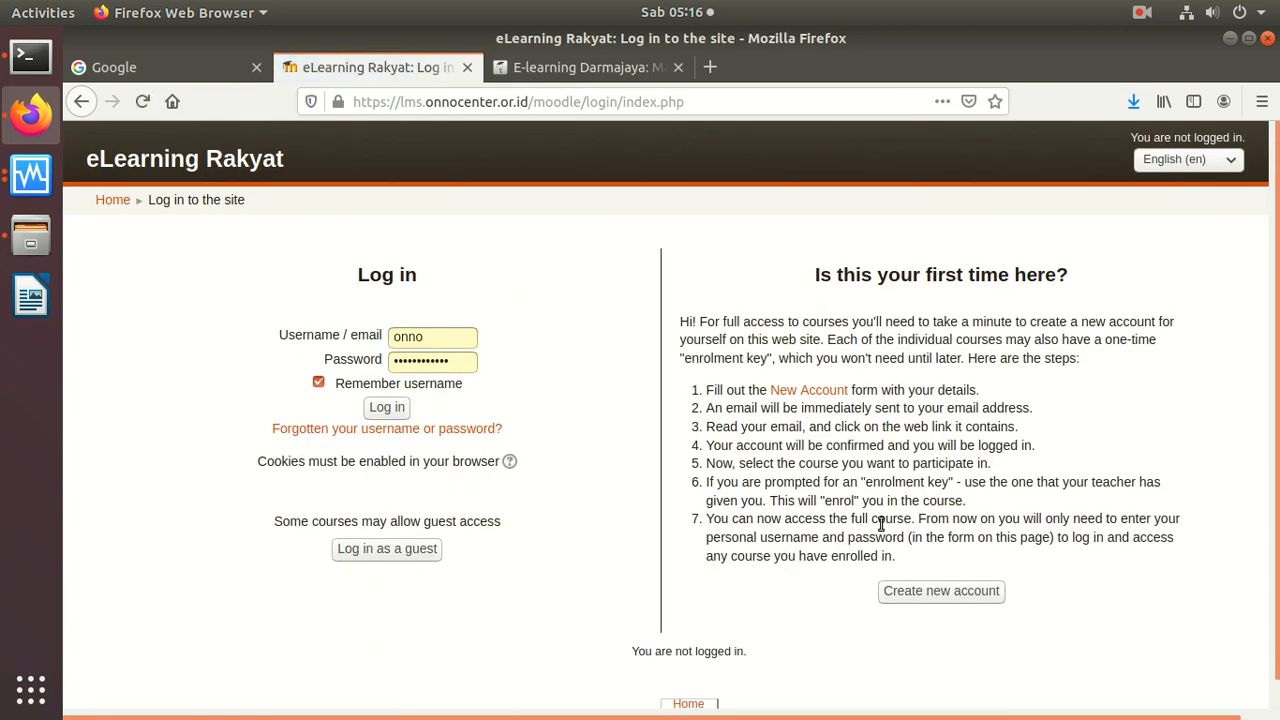
click(945, 598)
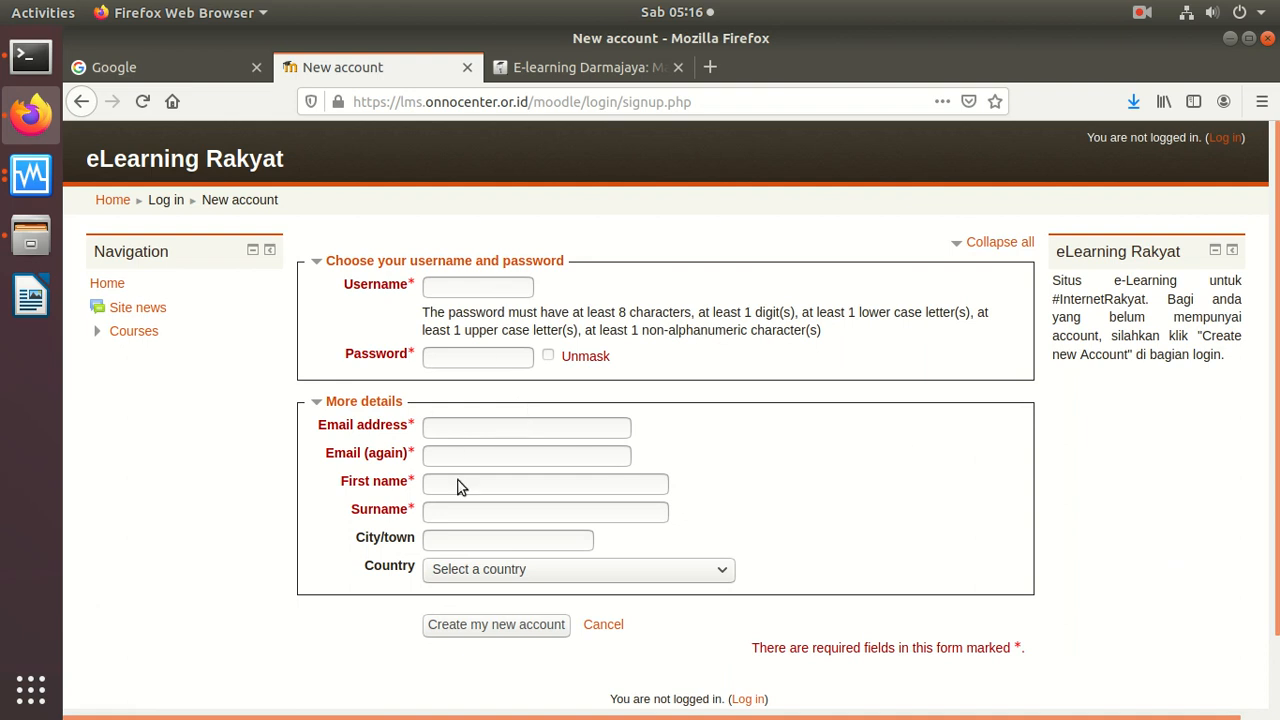
click(470, 580)
click(470, 580)
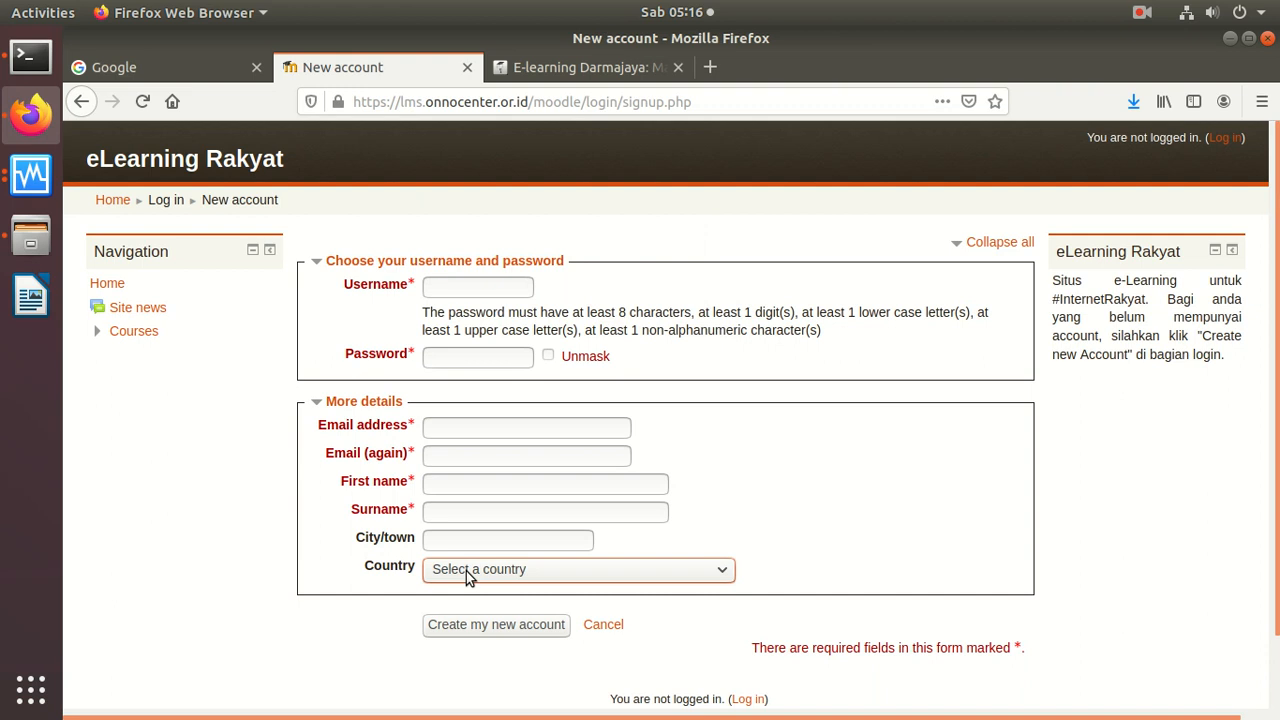
Step: Return to the eLearning Rakyat login page, log in with the saved credentials, and collapse the Pengaturan halaman depan section
click(82, 102)
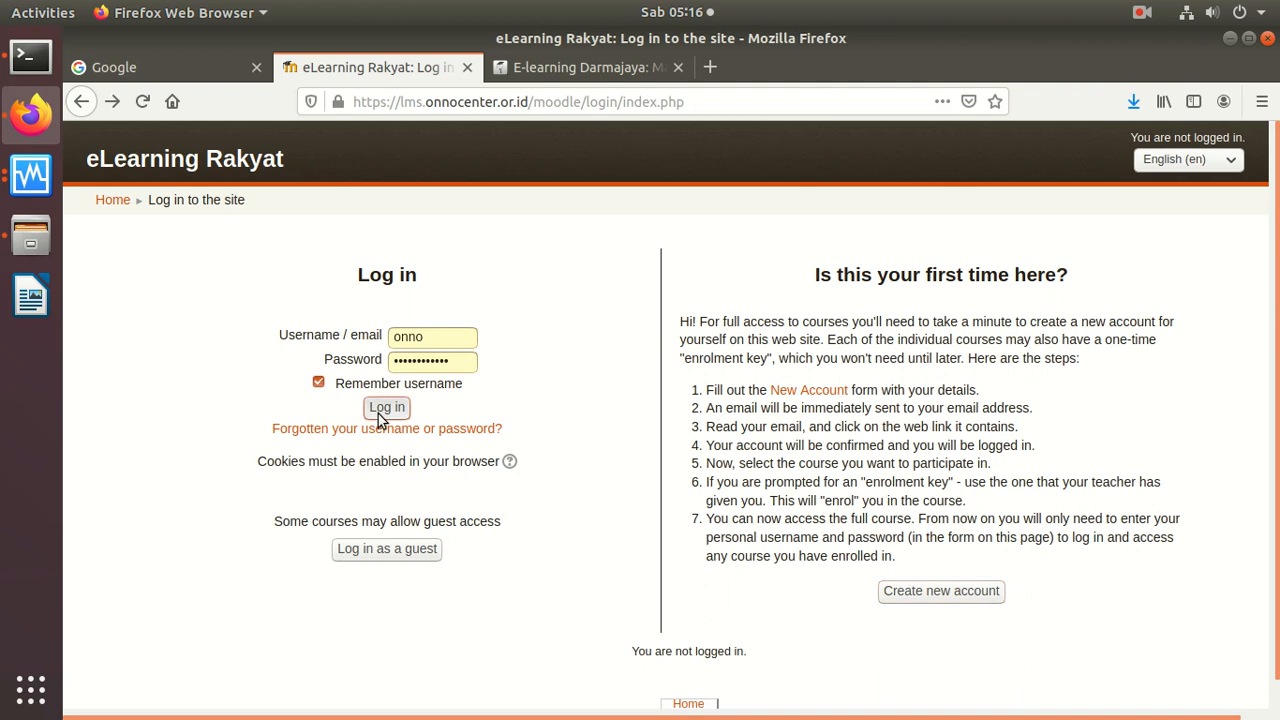
click(380, 410)
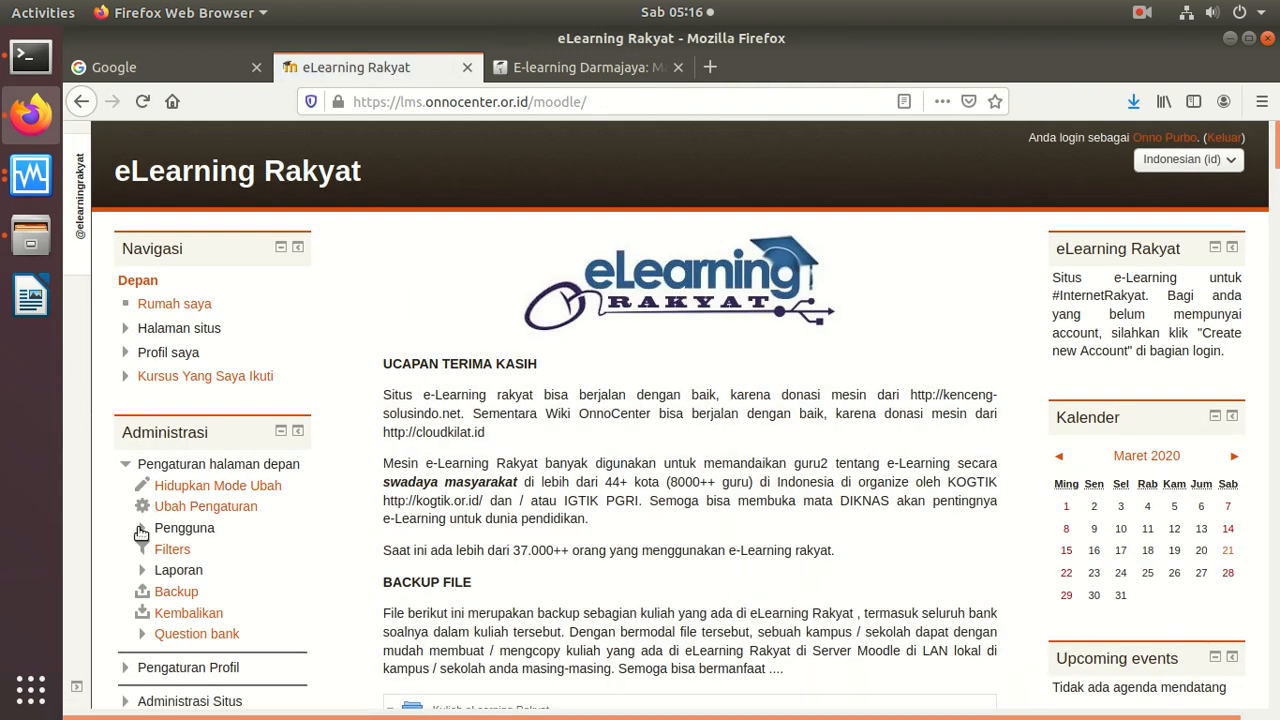
click(124, 467)
click(124, 470)
click(124, 470)
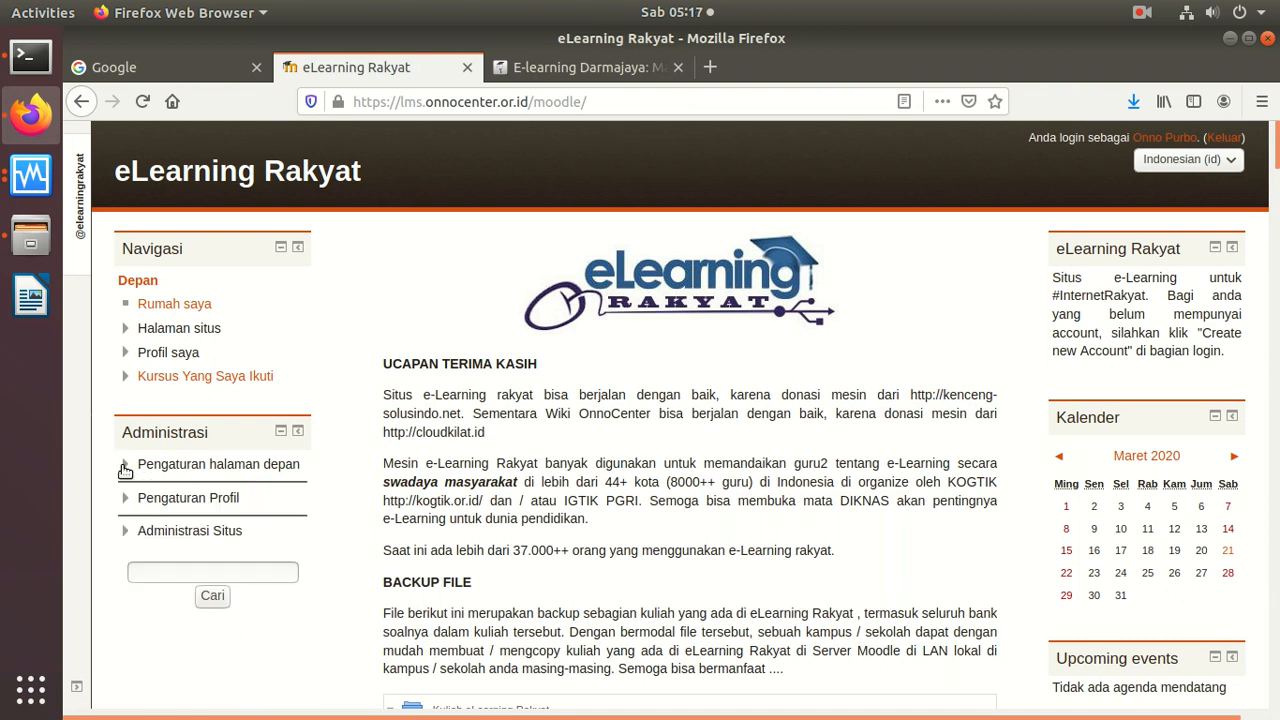
Step: Open the Data-Engineering course from Kursus Yang Saya Ikuti and review its introduction and first module
click(186, 379)
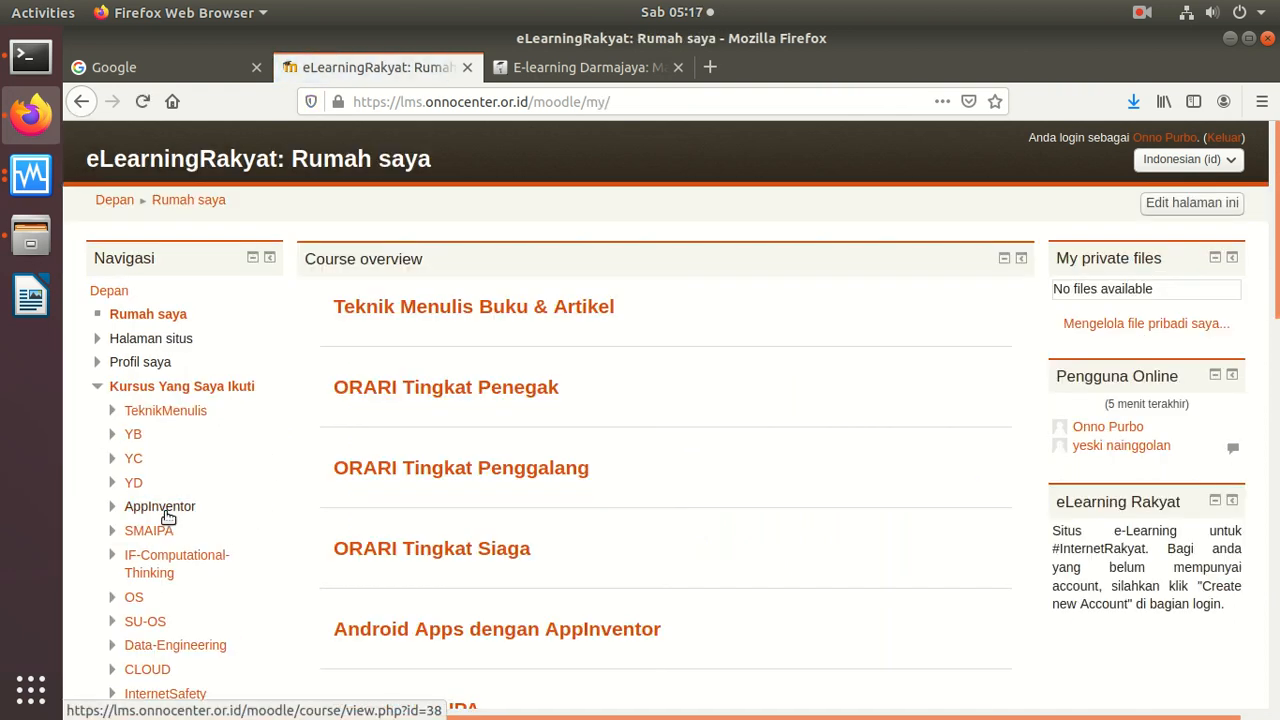
click(165, 645)
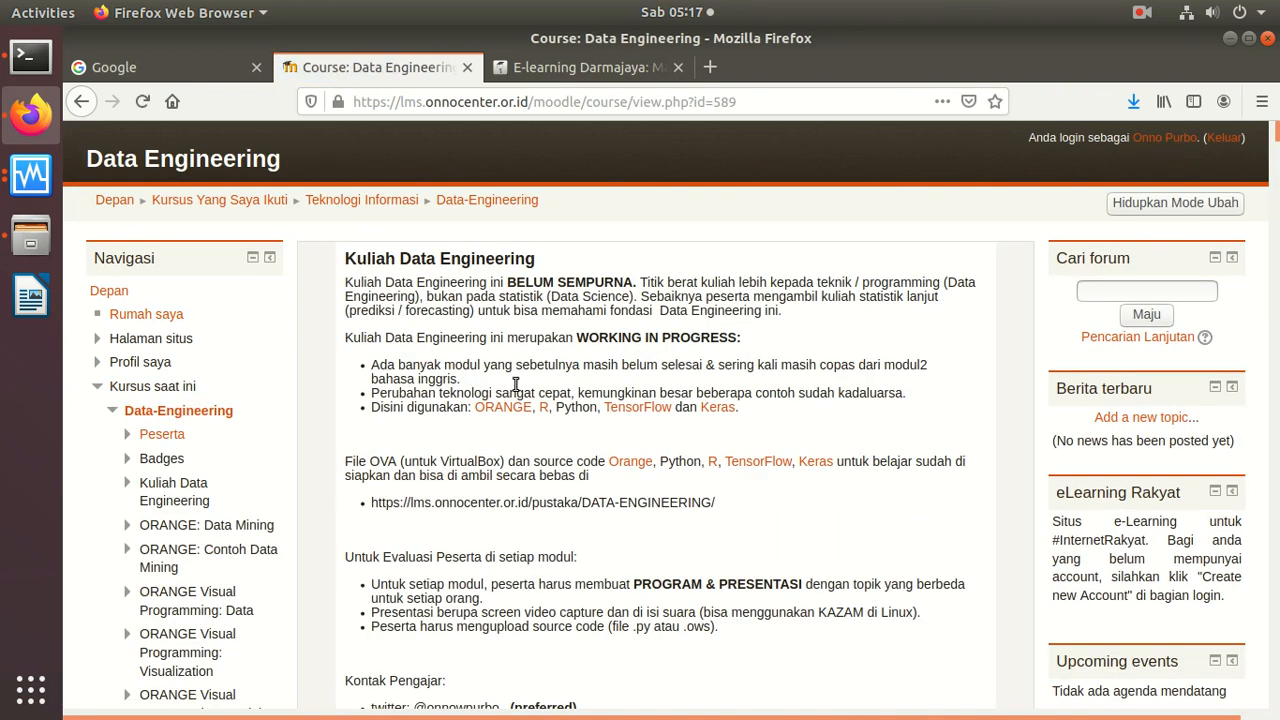
scroll(550, 362, down, 6)
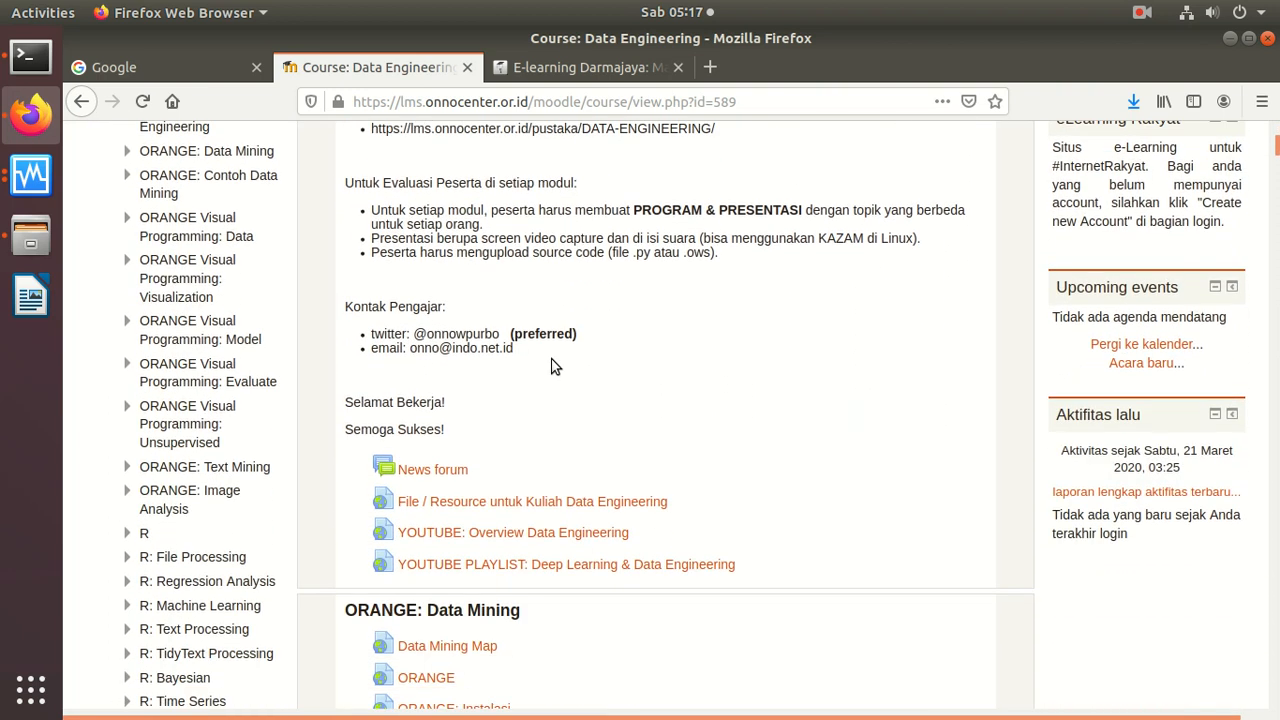
scroll(550, 366, down, 3)
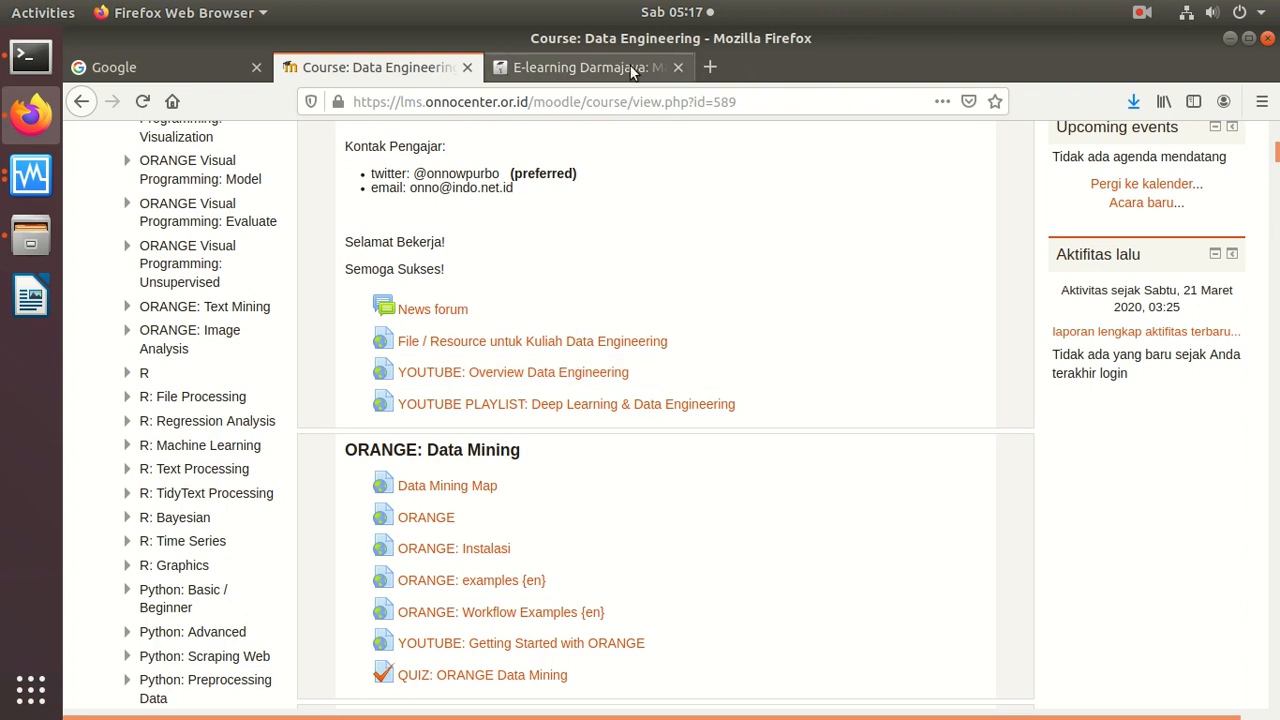
Step: Log in to E-learning Darmajaya with the saved credentials, then open its Data Engineering course and review the KONSEP topics
click(632, 70)
click(487, 674)
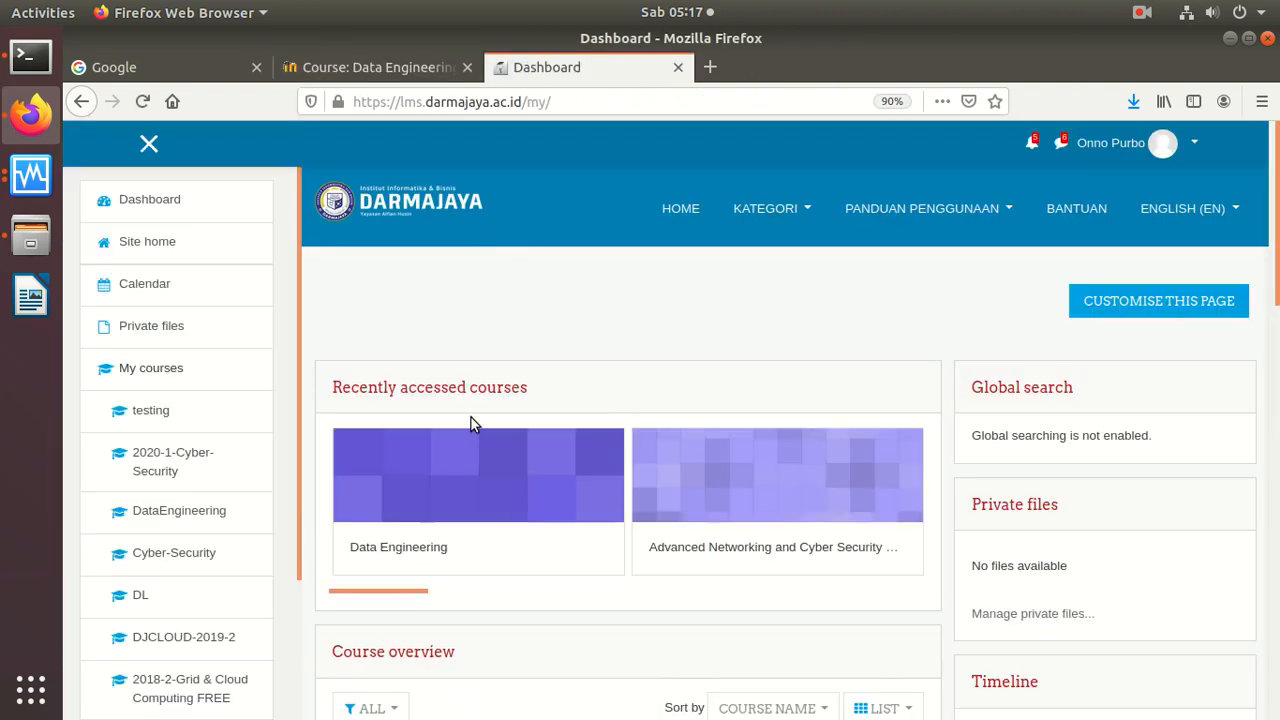
click(463, 483)
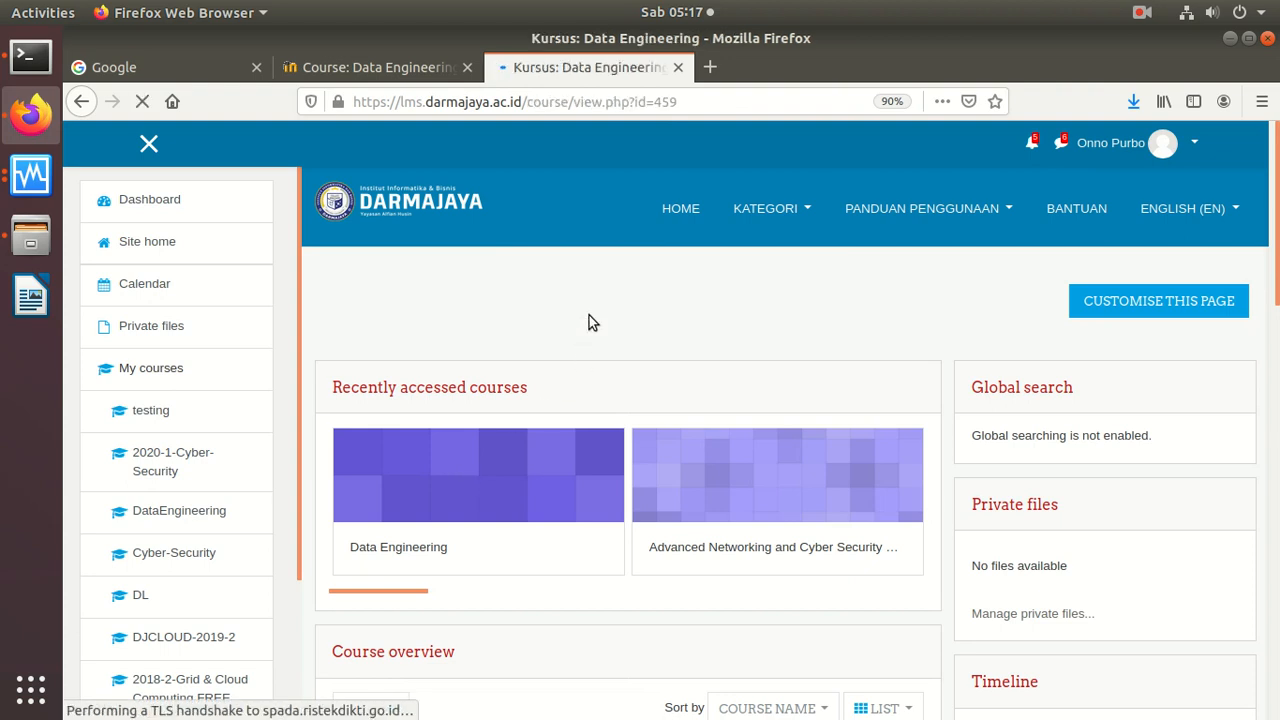
scroll(584, 424, down, 10)
scroll(586, 426, down, 10)
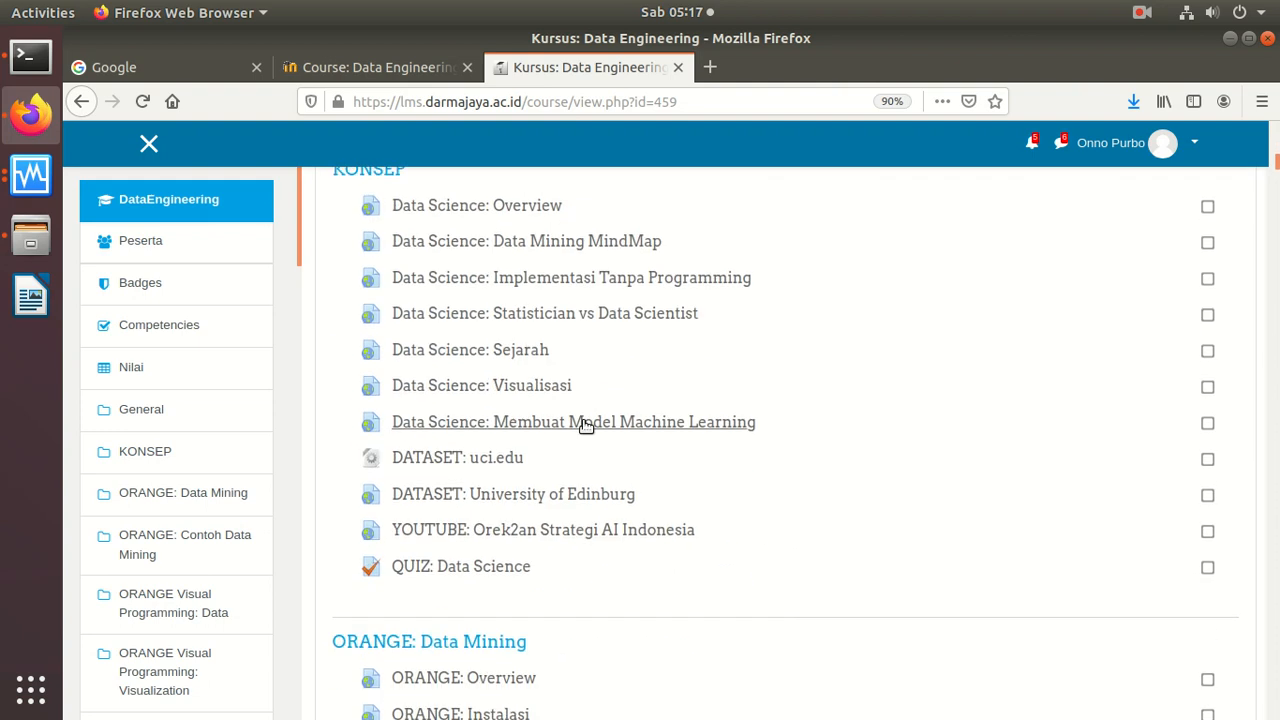
scroll(586, 426, up, 3)
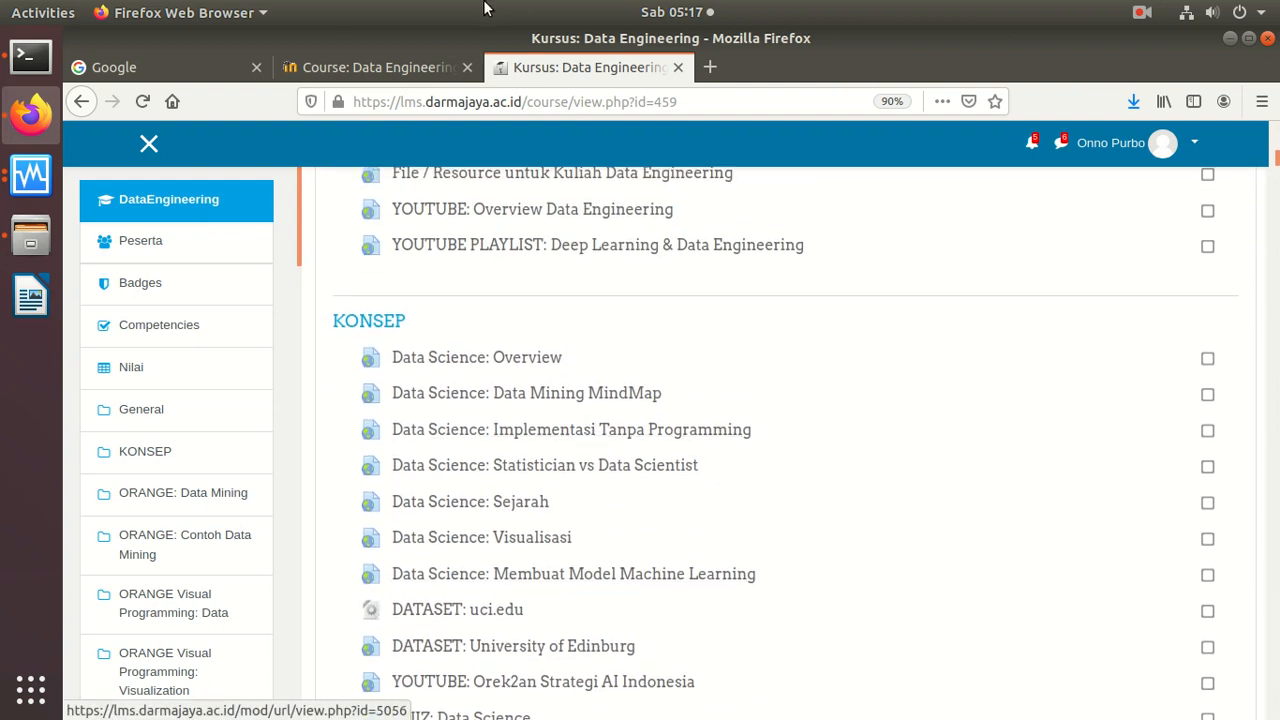
Step: Go back to eLearning Rakyat's Data Engineering course and review the ORANGE data mining topics
click(423, 66)
scroll(574, 412, down, 6)
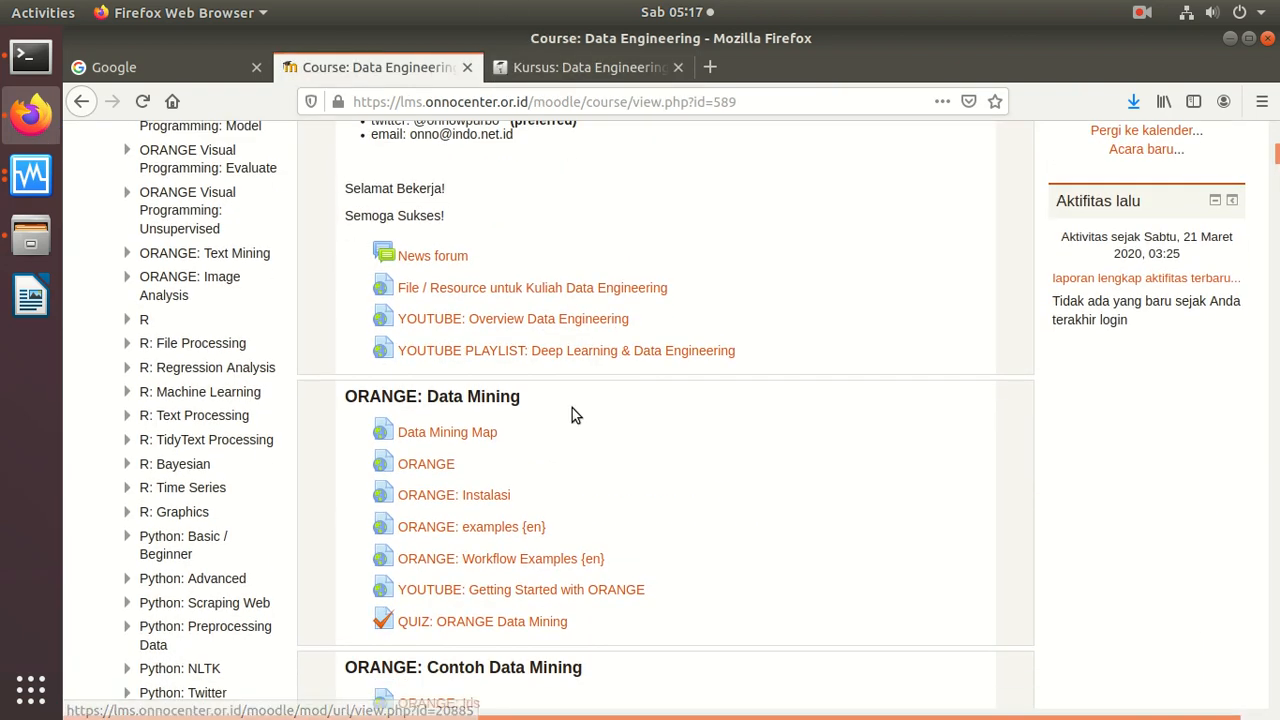
scroll(574, 414, down, 1)
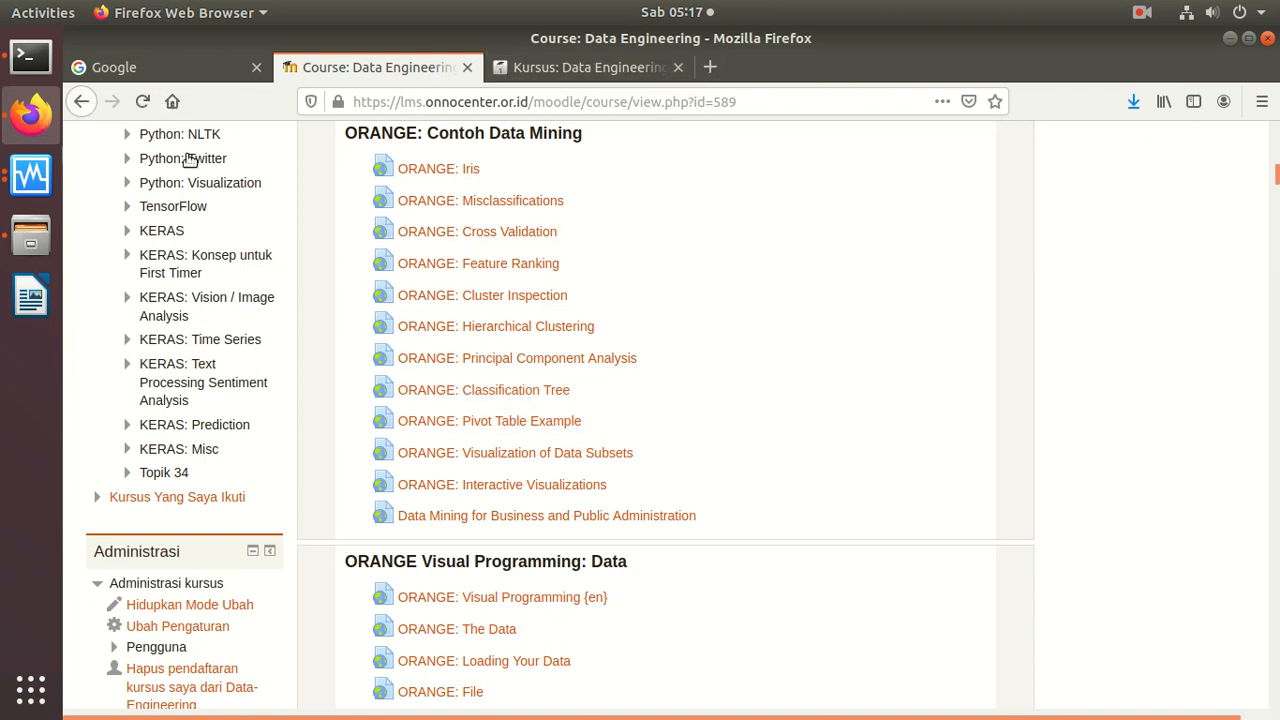
Step: Switch to the Ubuntu ORANGE3 virtual machine in VirtualBox and search OnnoWiki for Orange
click(44, 186)
click(200, 115)
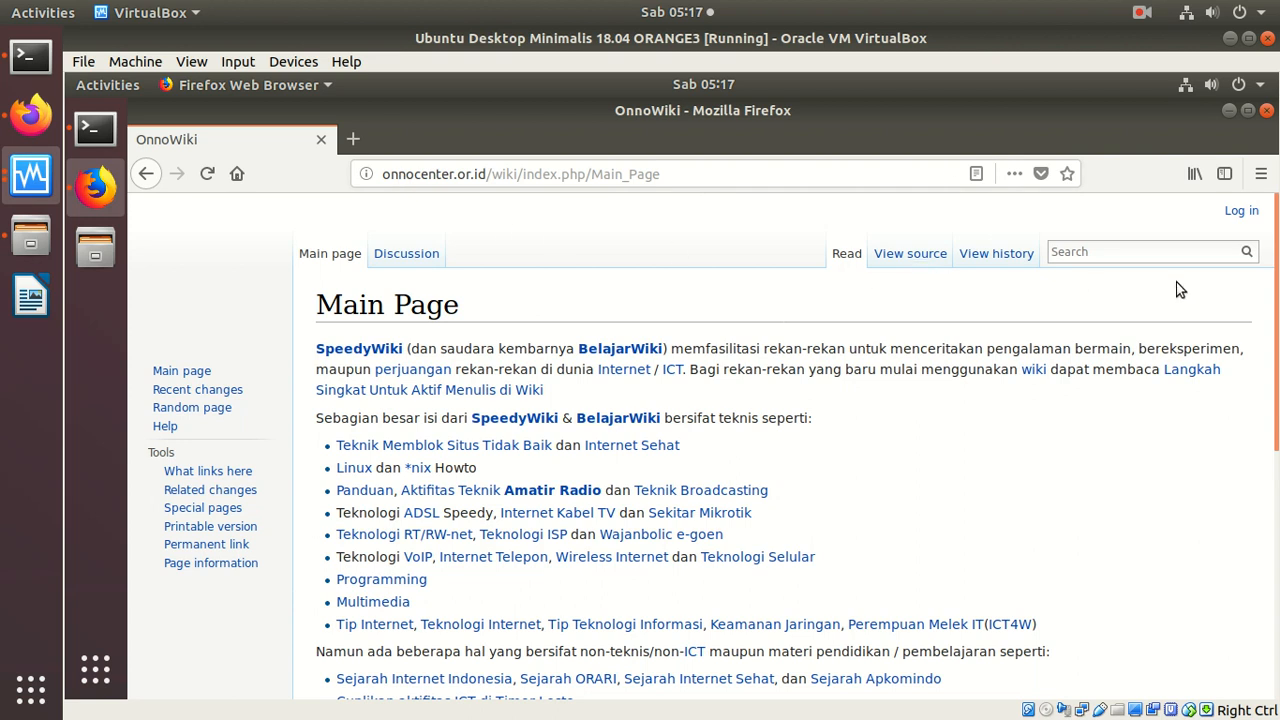
text(Oang)
key(BackSpace)
key(BackSpace)
key(BackSpace)
key(Return)
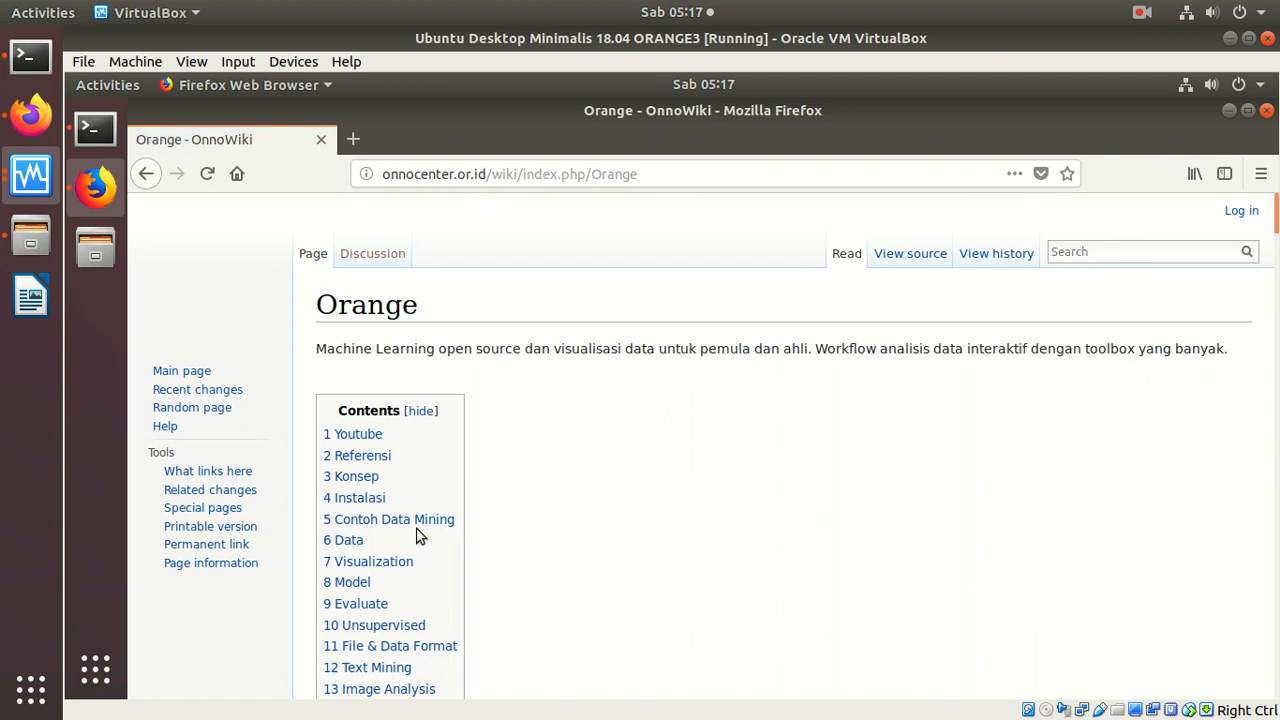
Step: Open the Orange: Bag of Words article from the Contoh Data Mining section and read through to its Contoh section
click(336, 521)
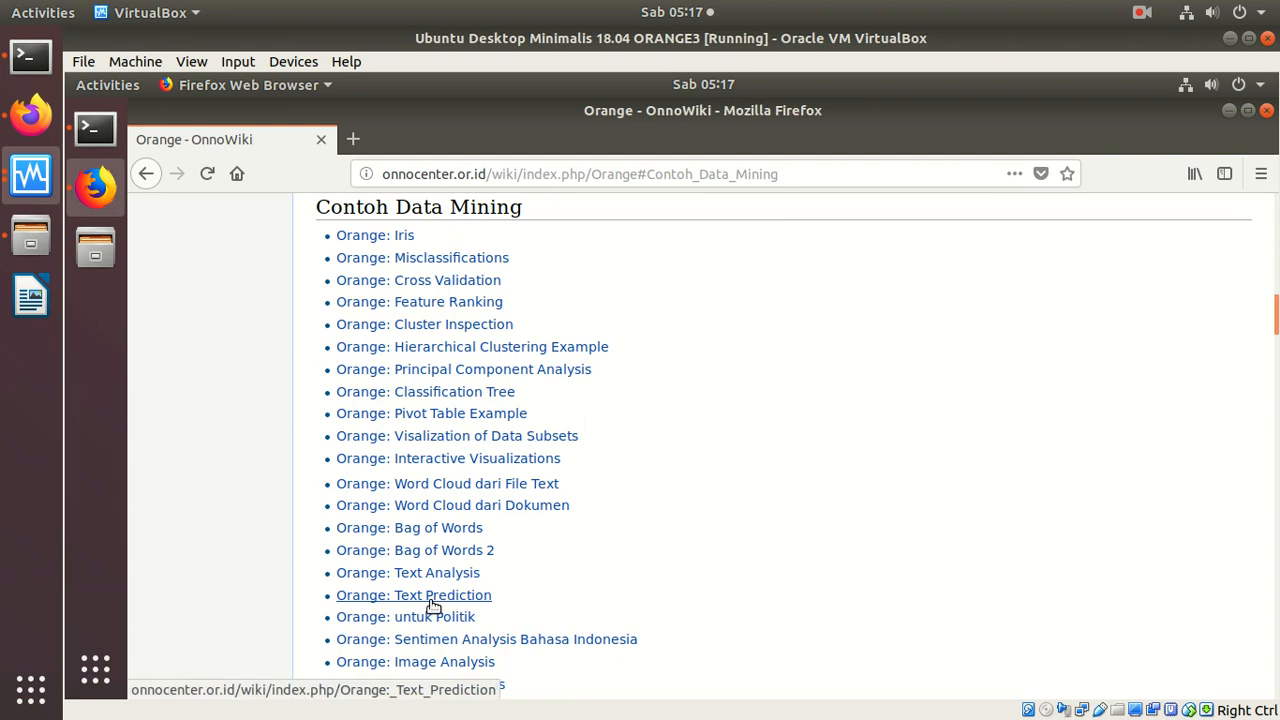
click(427, 533)
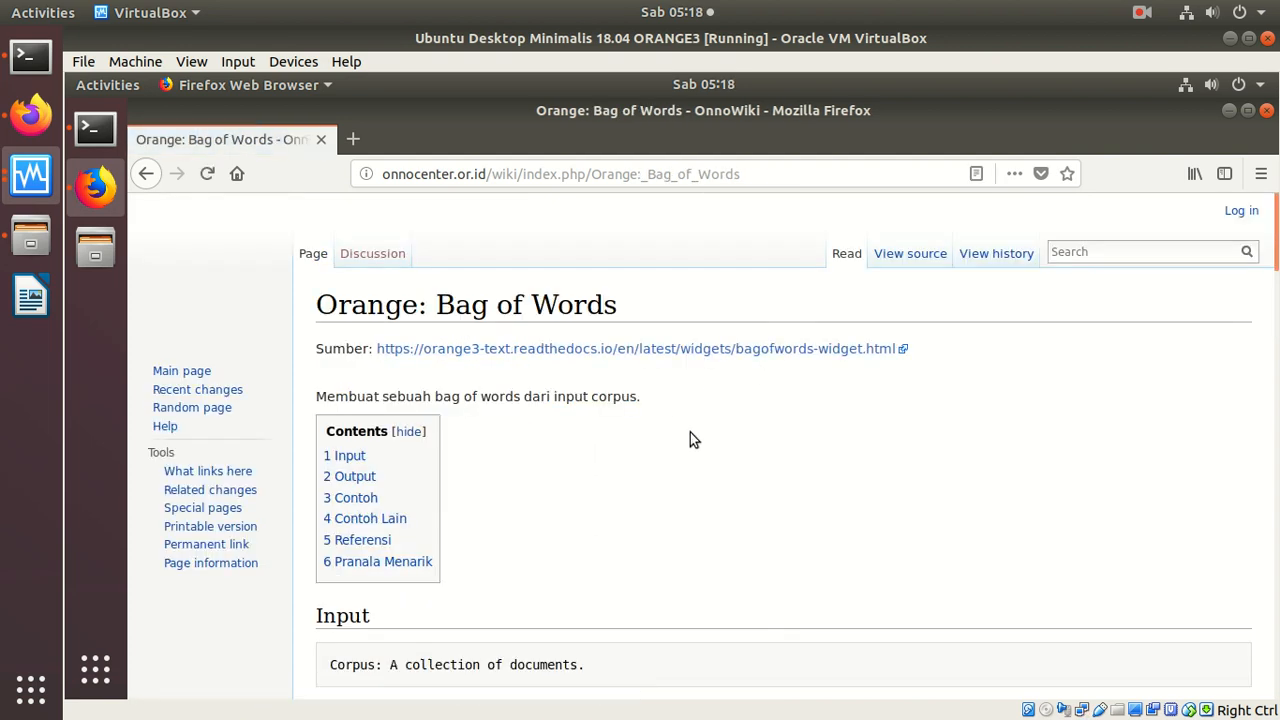
scroll(691, 432, down, 2)
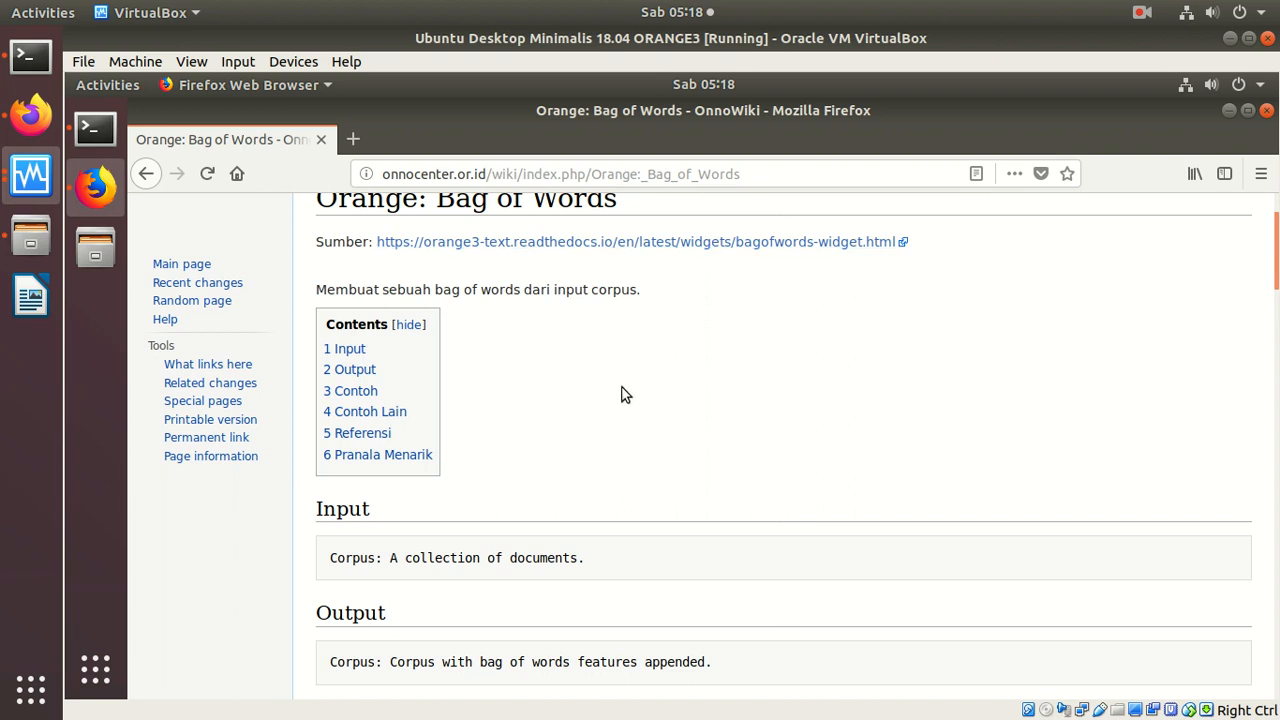
scroll(621, 394, down, 8)
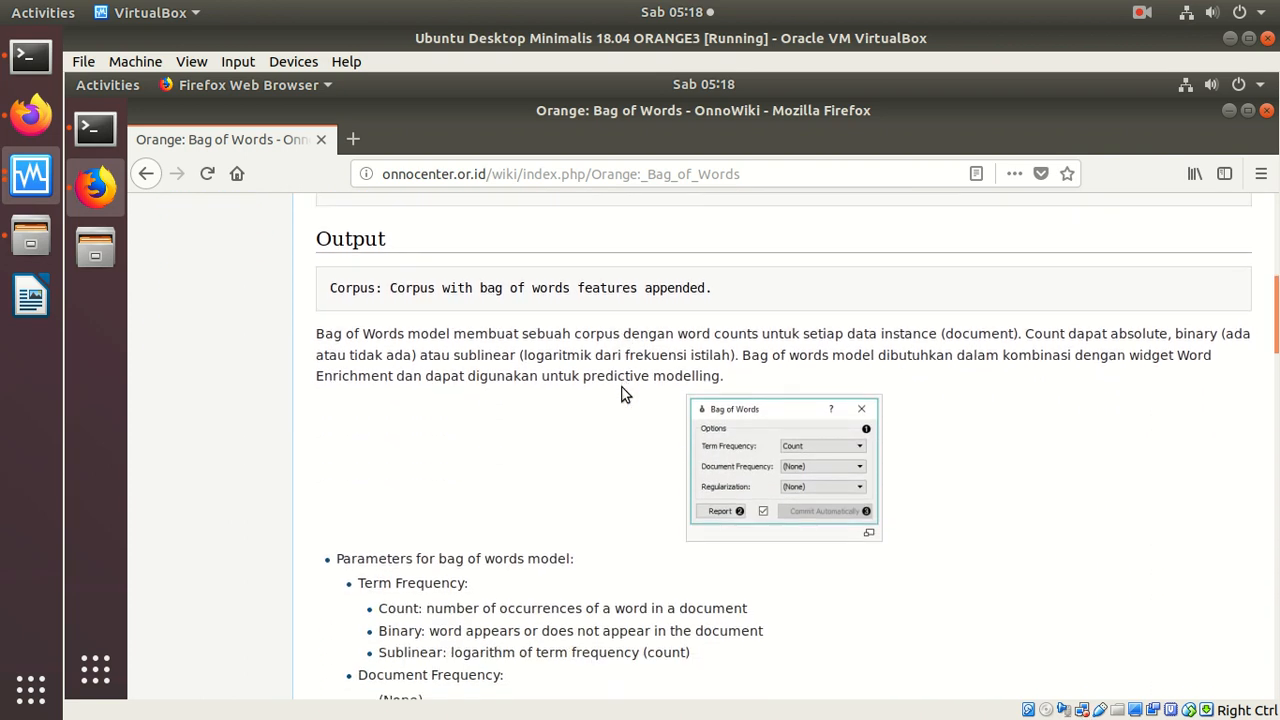
scroll(621, 394, down, 10)
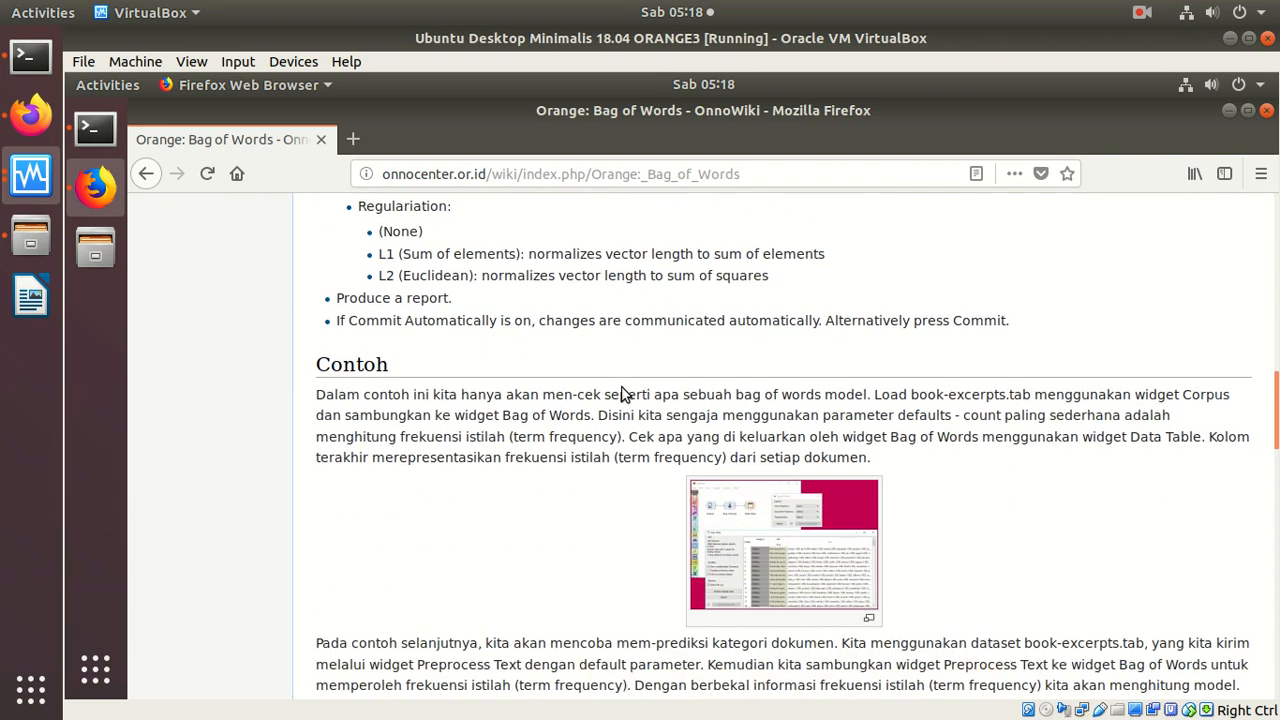
scroll(621, 394, down, 3)
scroll(622, 392, up, 3)
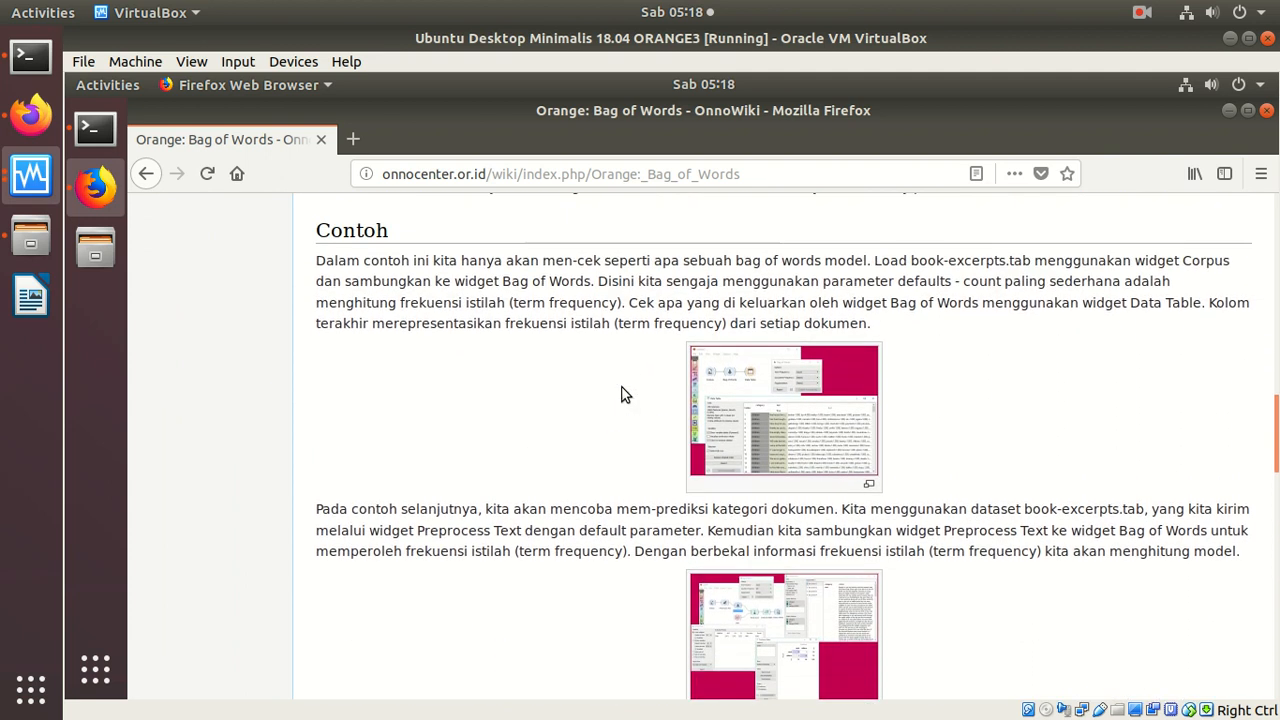
Step: Examine the enlarged first example image, Bag-of-Words-Example1.png, return to the article, and reopen the same image
click(813, 376)
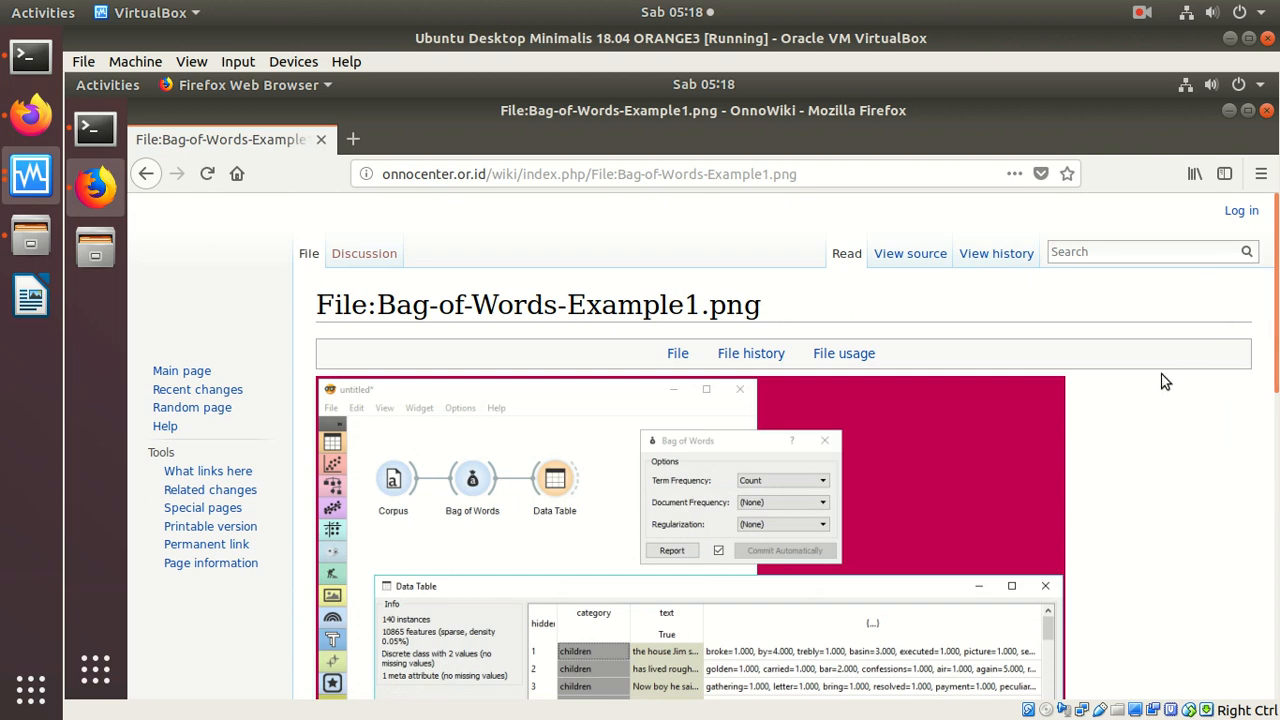
scroll(1182, 372, down, 5)
scroll(1182, 372, down, 3)
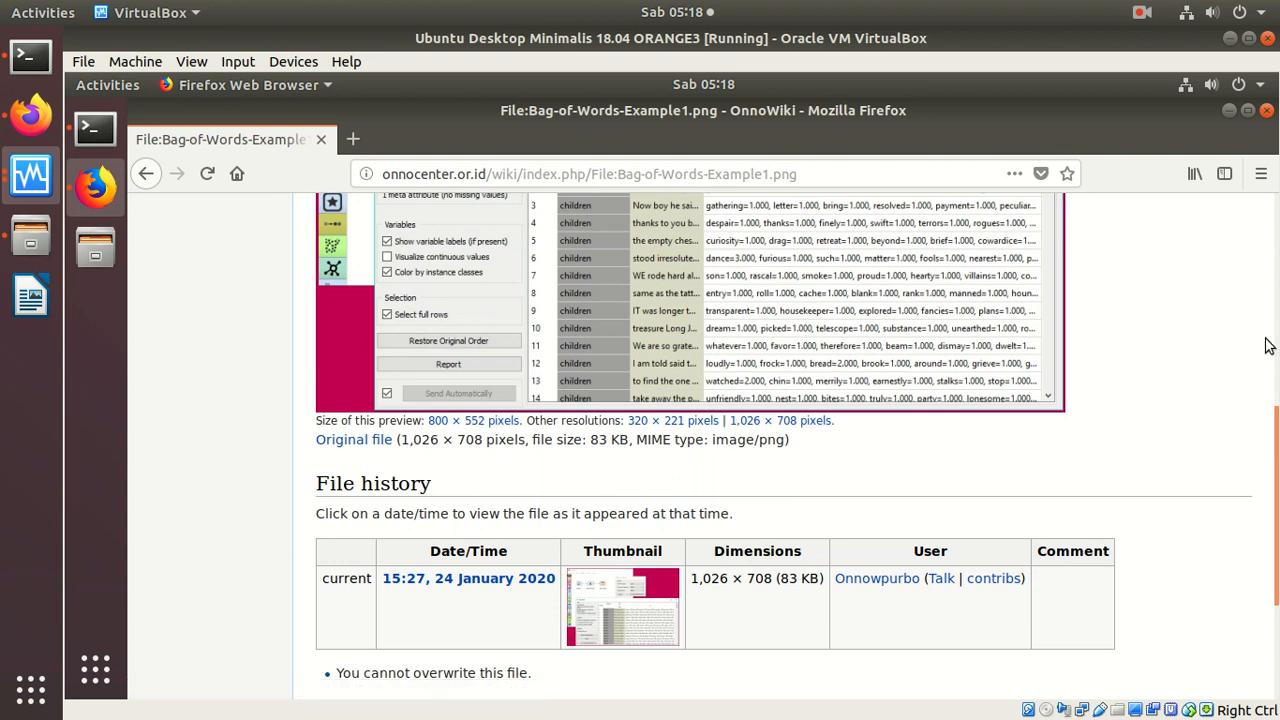
click(141, 174)
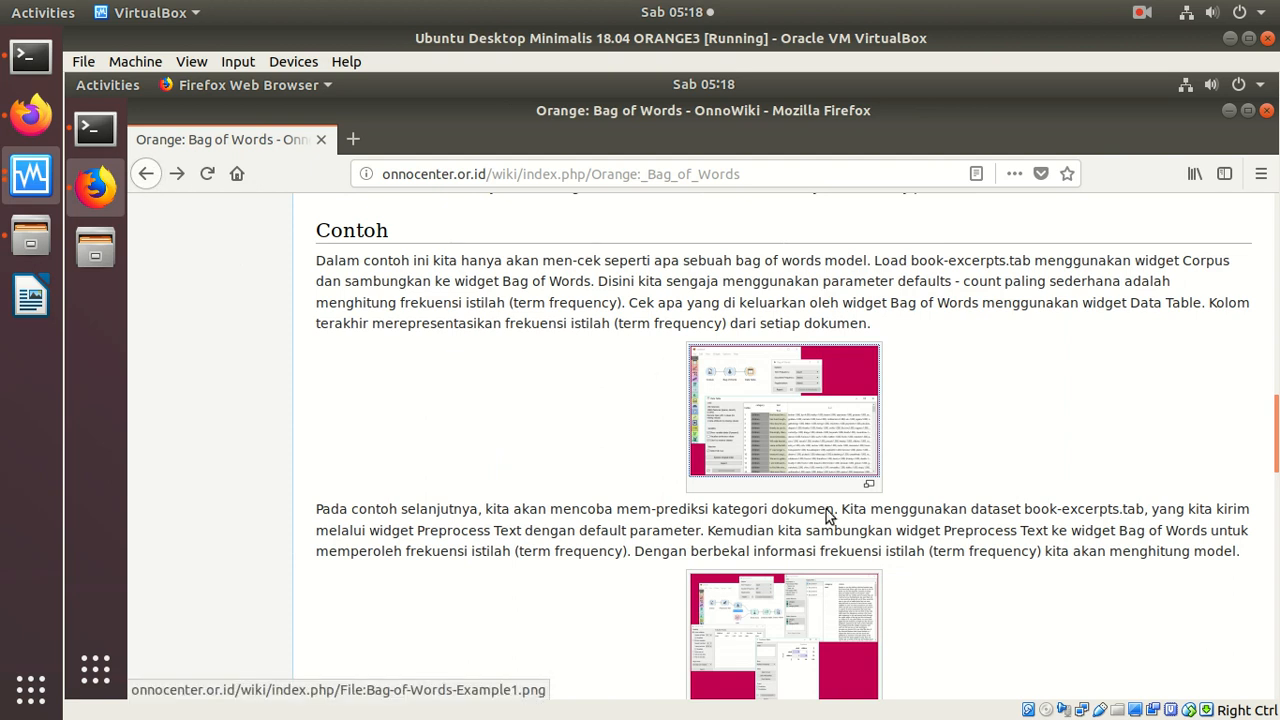
click(765, 392)
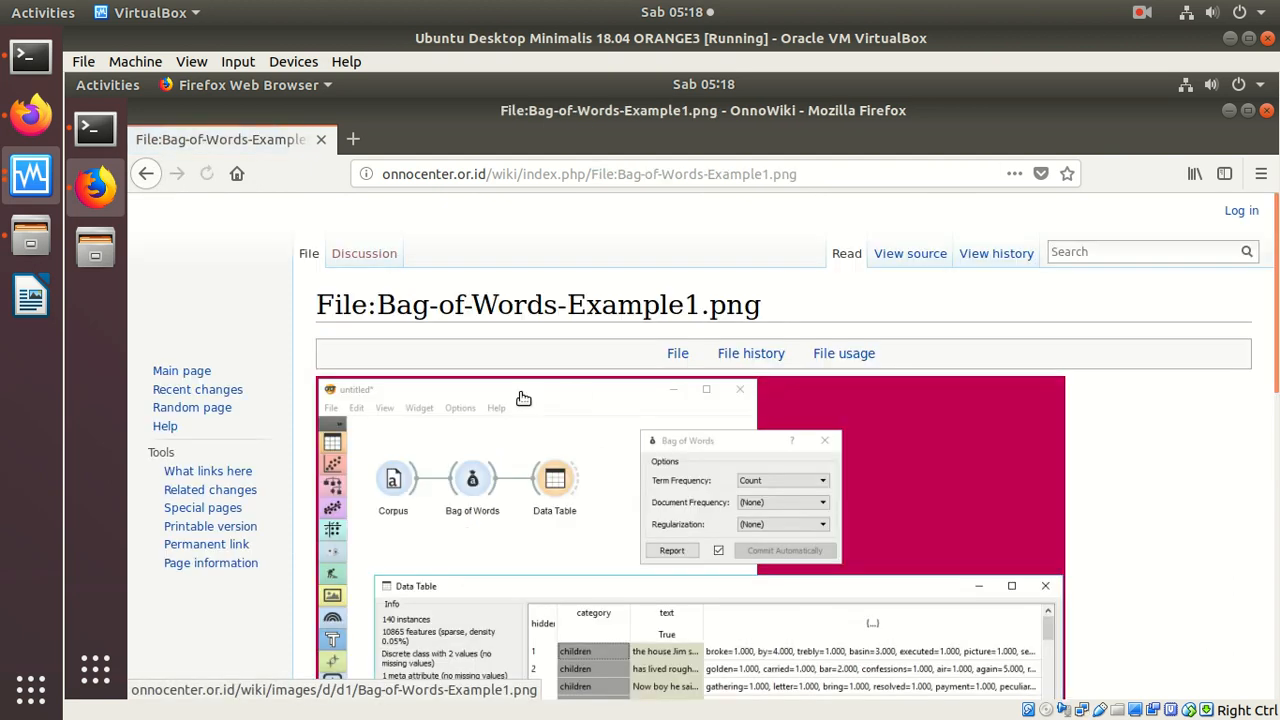
Step: Review the workflow in the example image, launch orange-canvas from the terminal, and return to the Bag of Words article
scroll(1272, 340, down, 2)
scroll(1272, 340, down, 2)
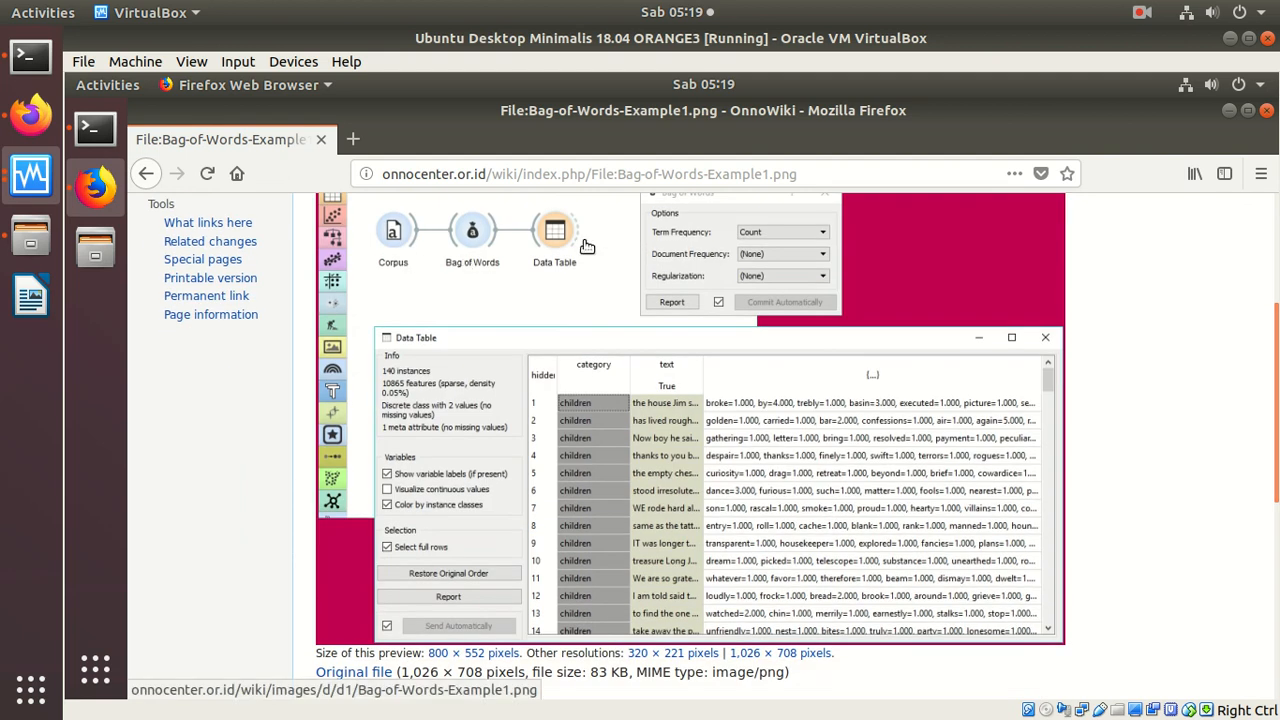
click(95, 127)
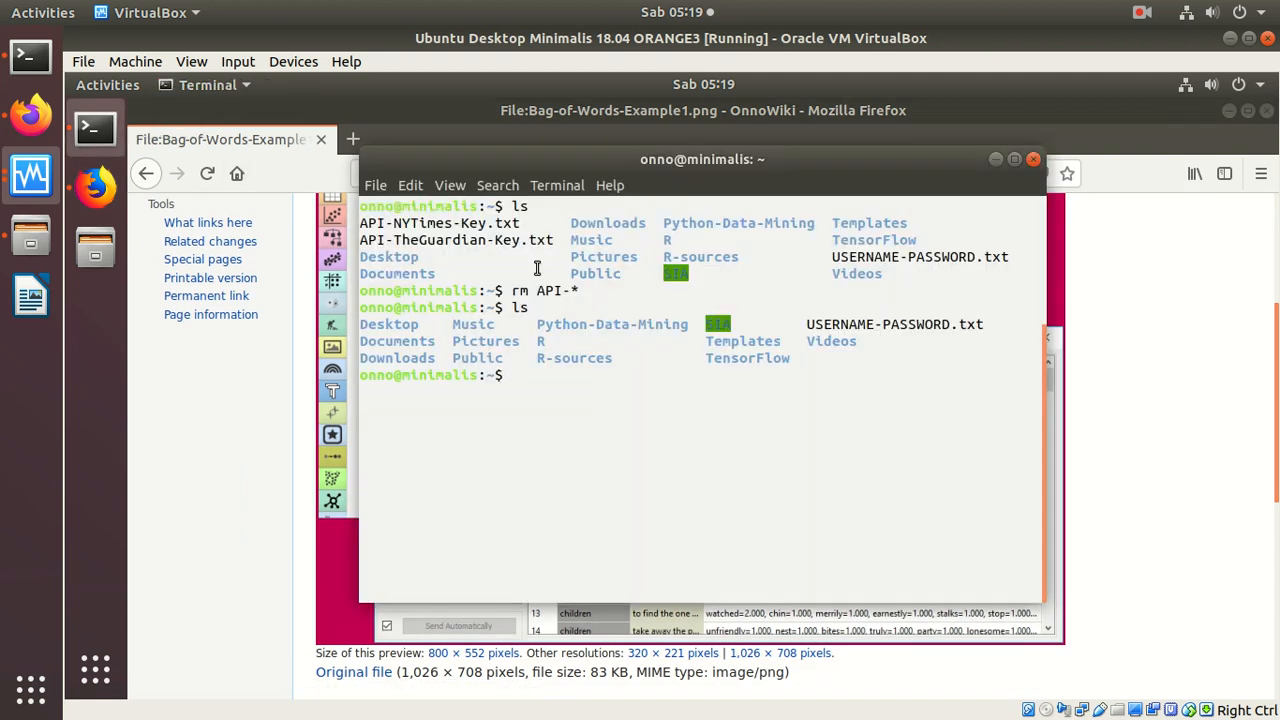
text(orange-canvas)
key(Return)
click(1157, 274)
click(148, 174)
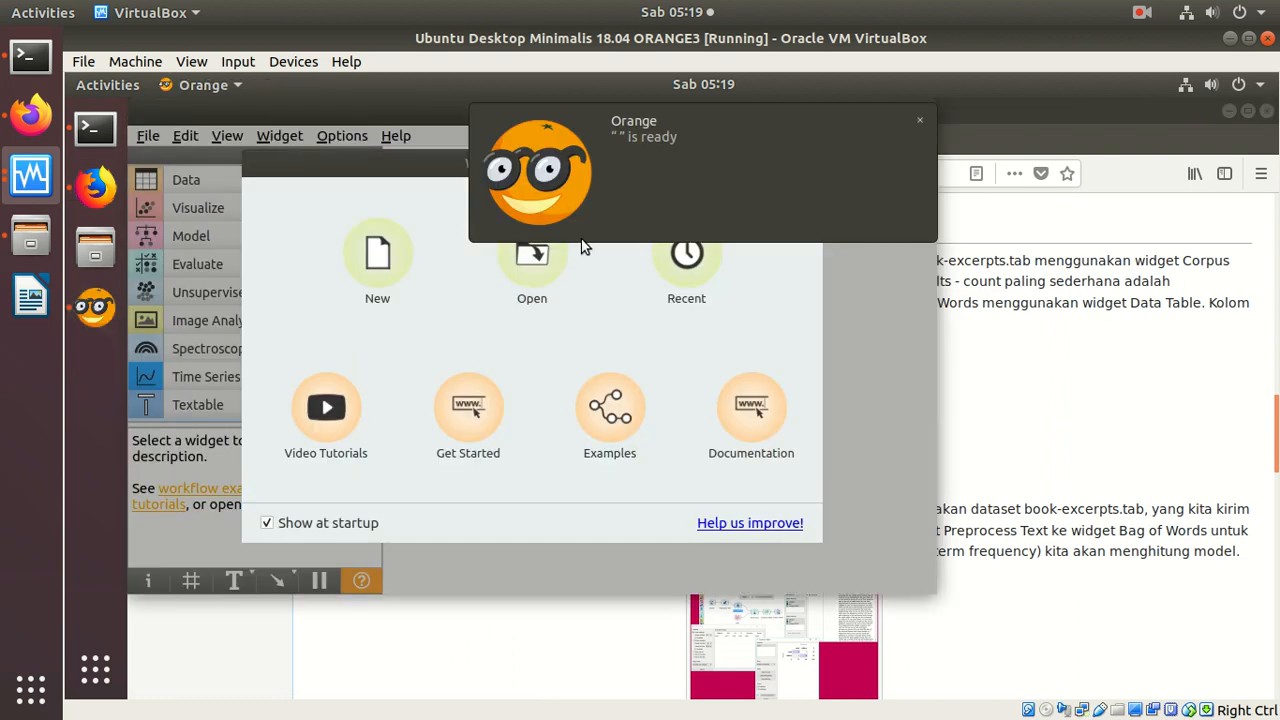
Step: Dismiss Orange's example workflows and welcome window, and highlight book-excerpts.tab in the article's Contoh section
click(618, 410)
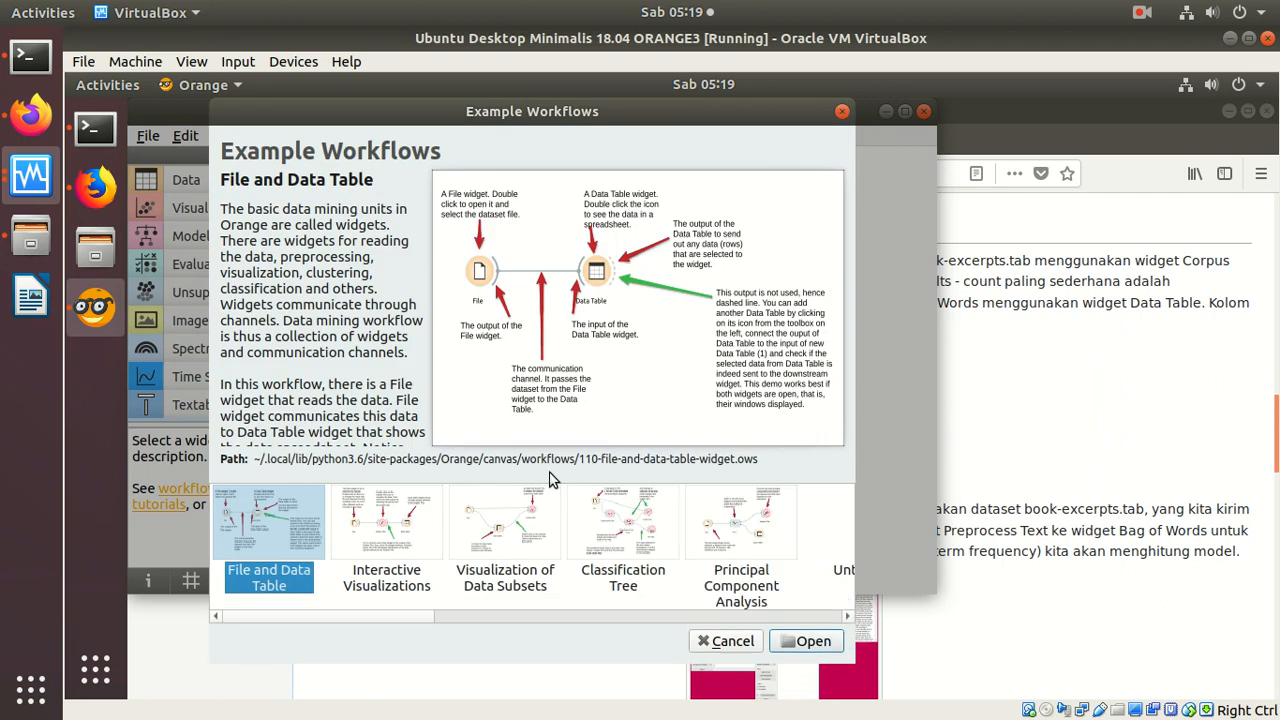
click(842, 111)
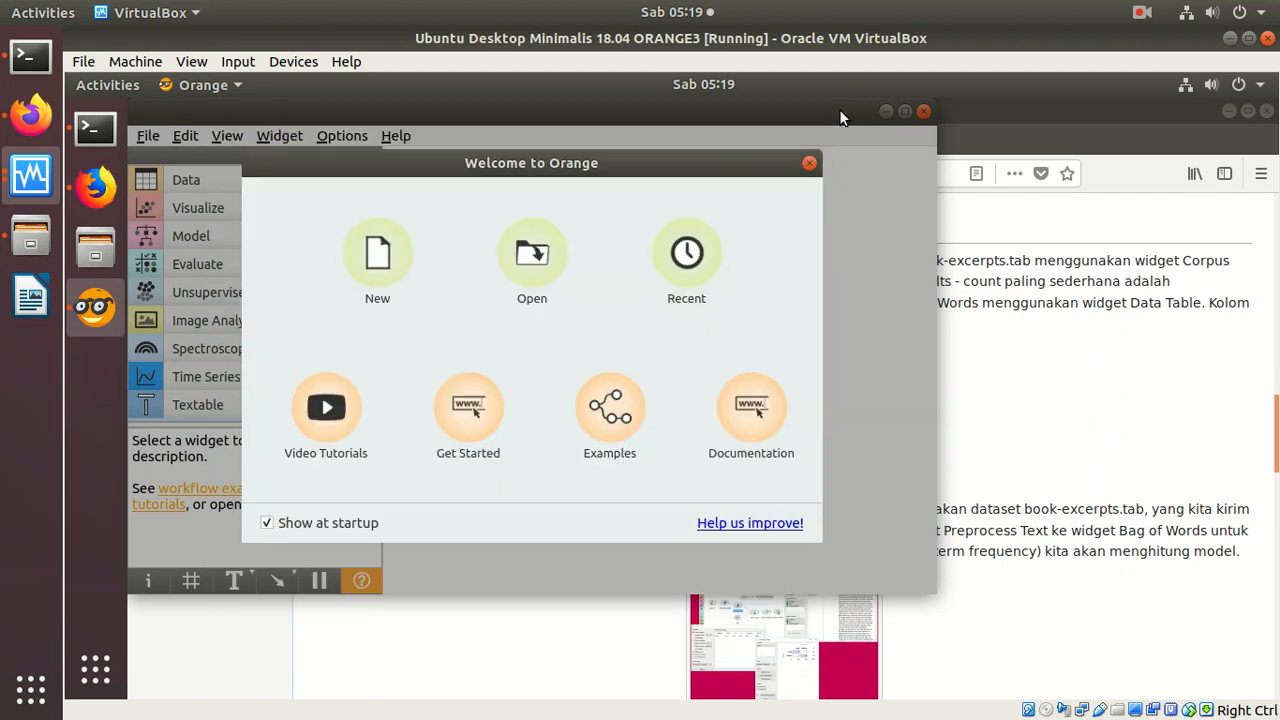
click(809, 163)
click(1009, 302)
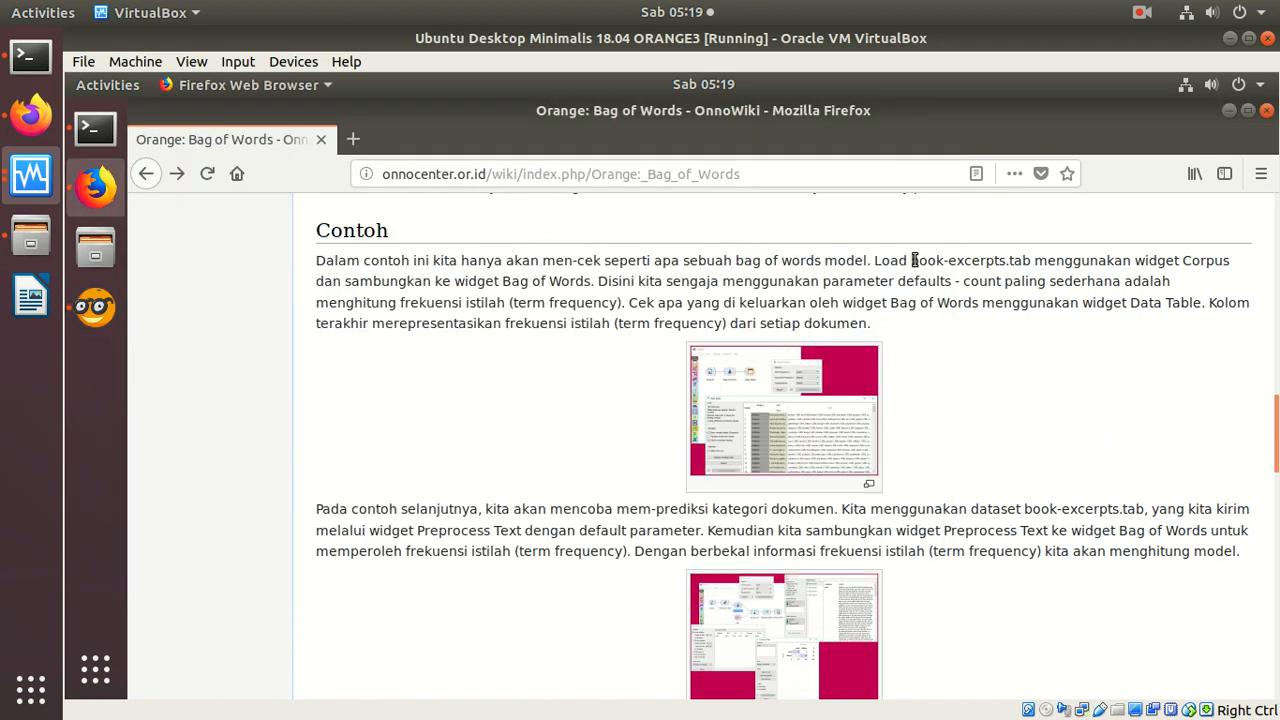
drag(912, 260, 1030, 262)
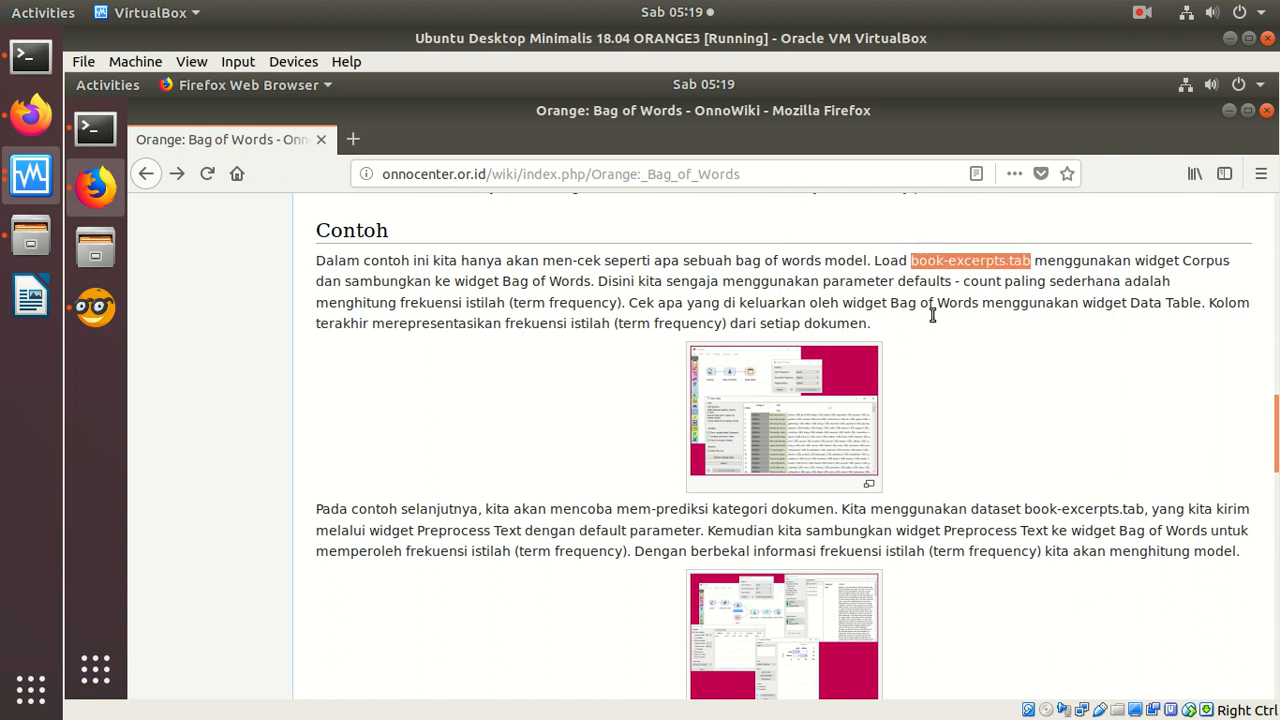
Step: Add a Text Mining Corpus widget to the empty Orange canvas and start browsing for its corpus file
click(95, 305)
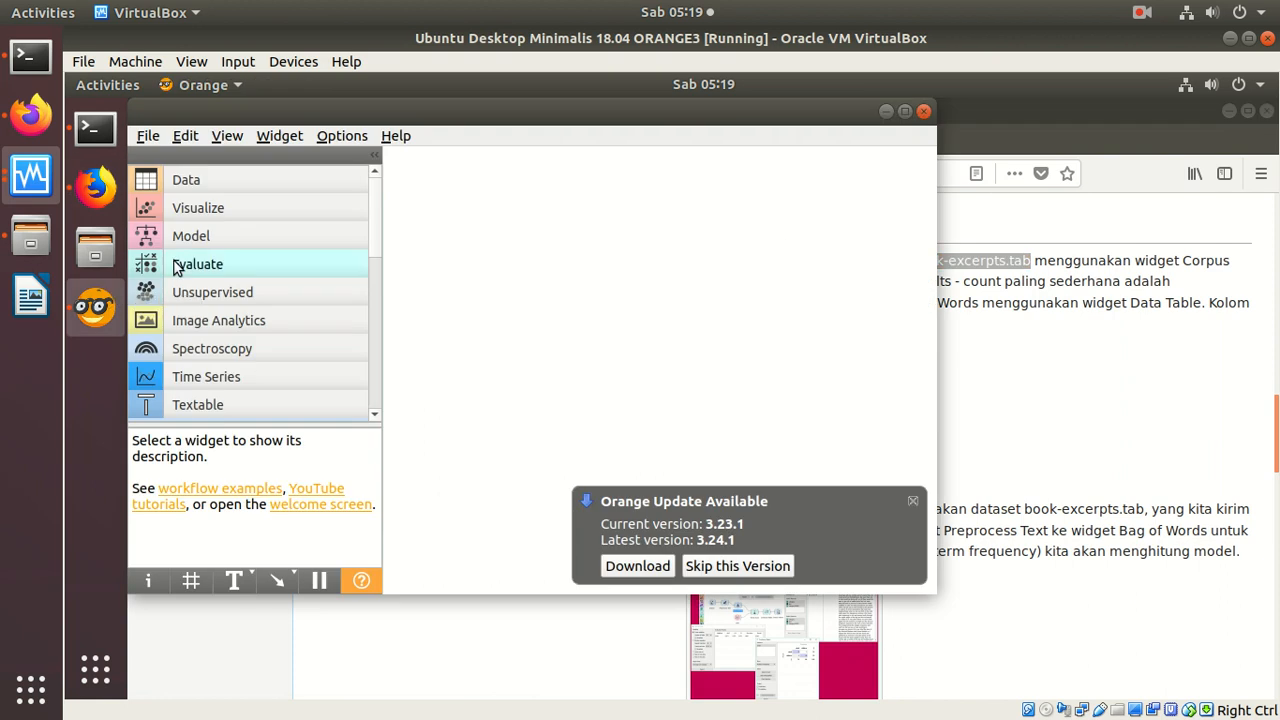
scroll(378, 398, down, 4)
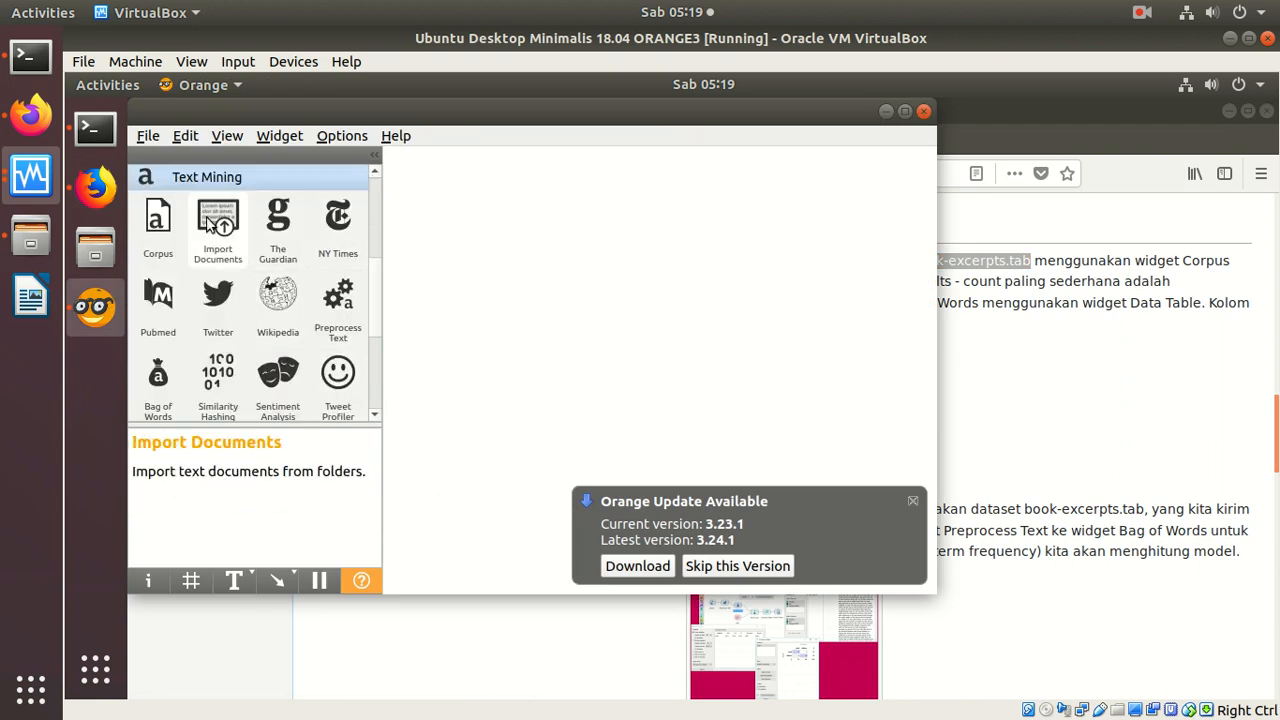
drag(158, 222, 515, 220)
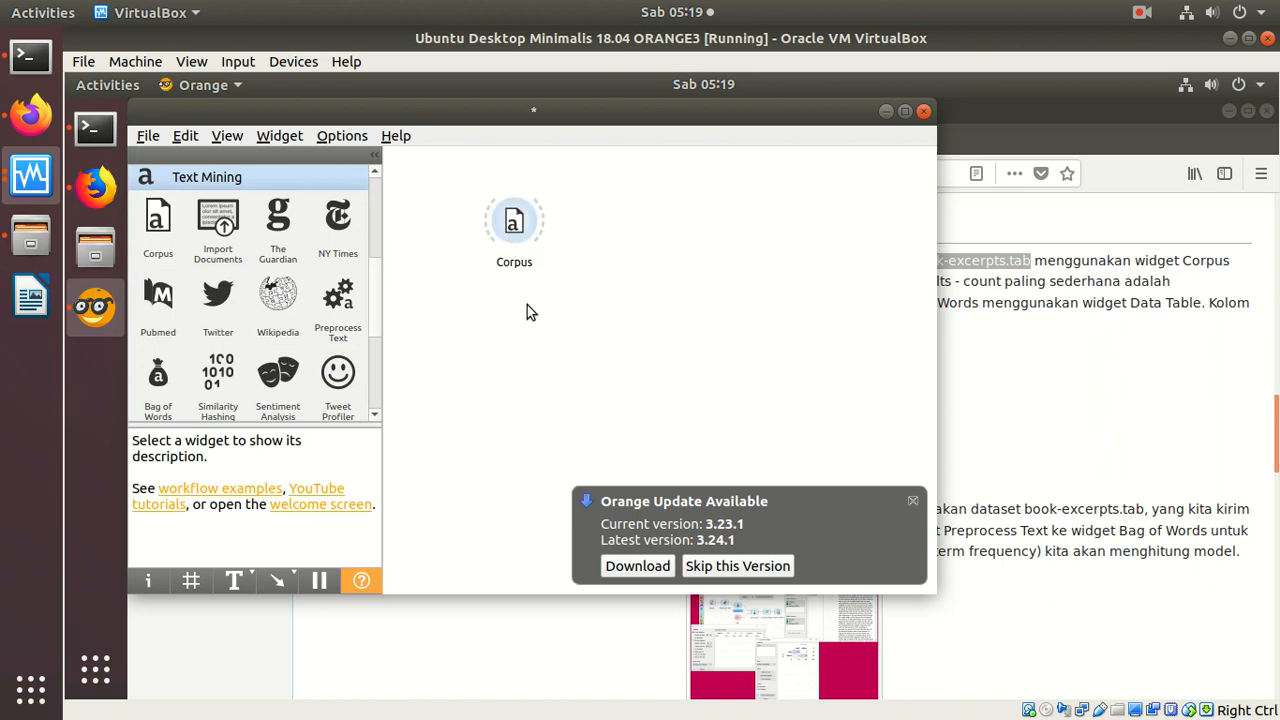
double_click(515, 235)
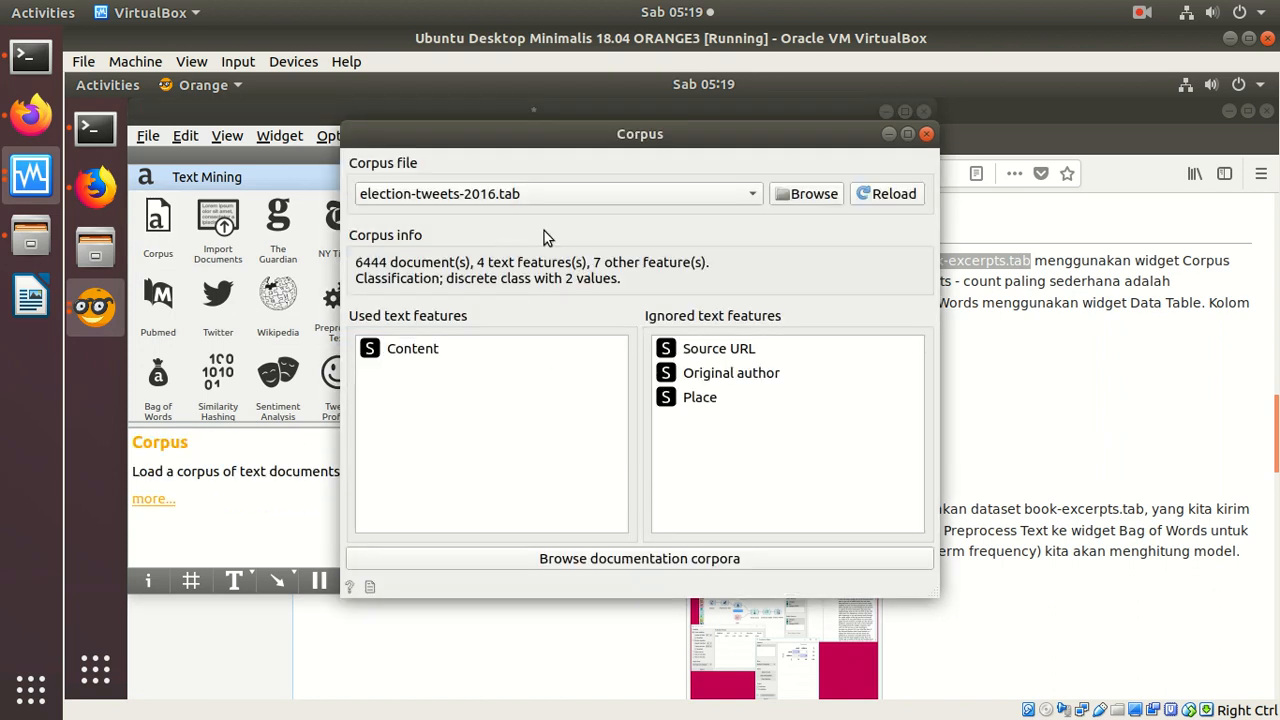
click(805, 194)
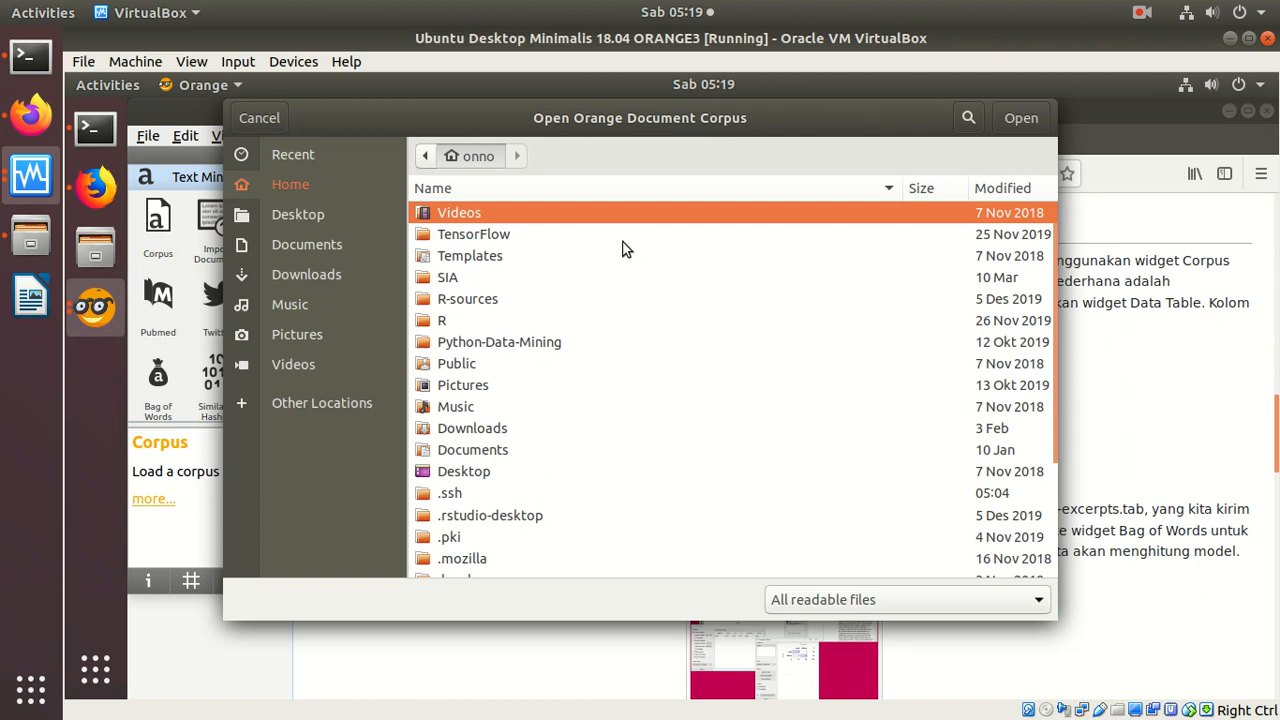
Step: Open a new terminal window and search the file system with the command locate book-ex
click(1137, 302)
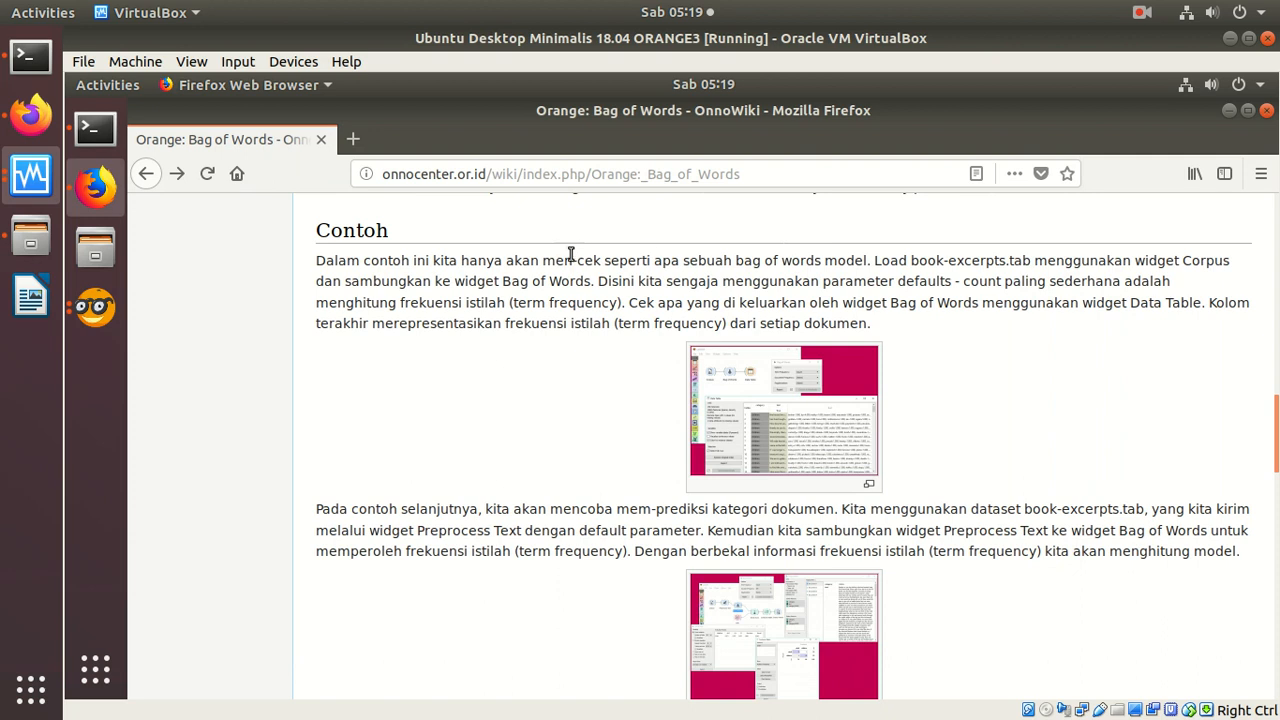
click(95, 128)
key(Return)
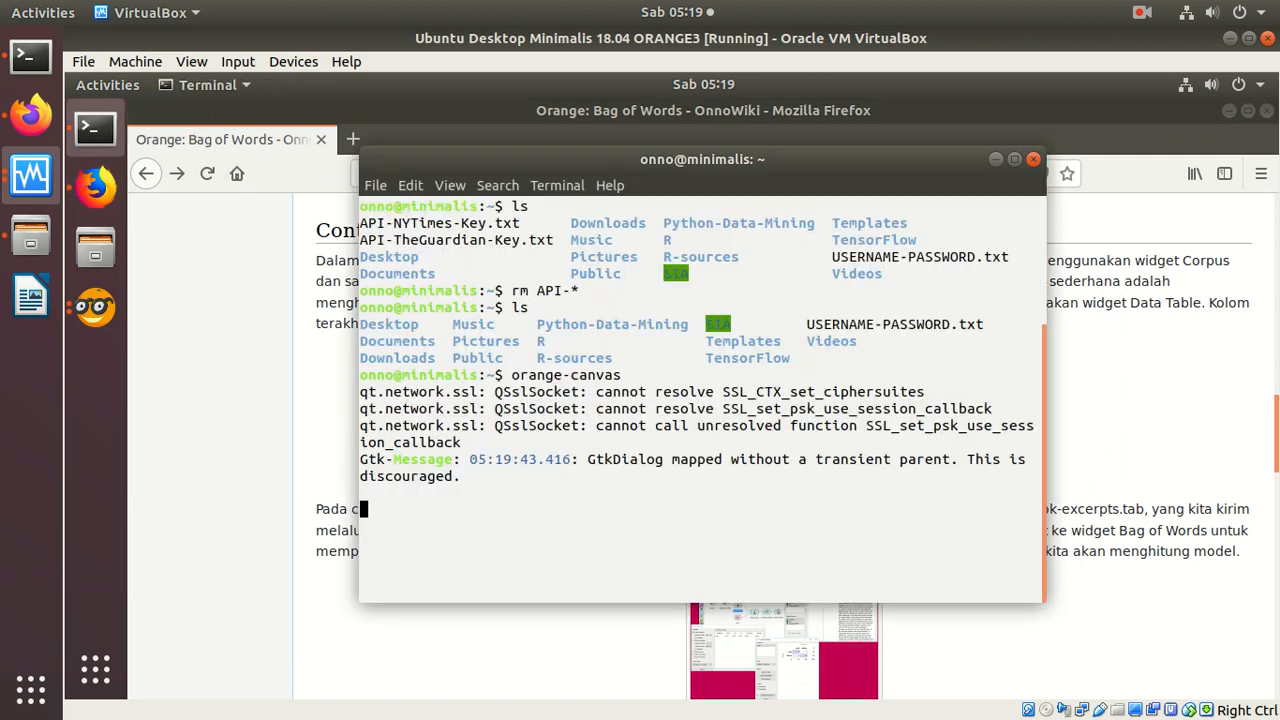
click(375, 185)
click(390, 205)
text(l)
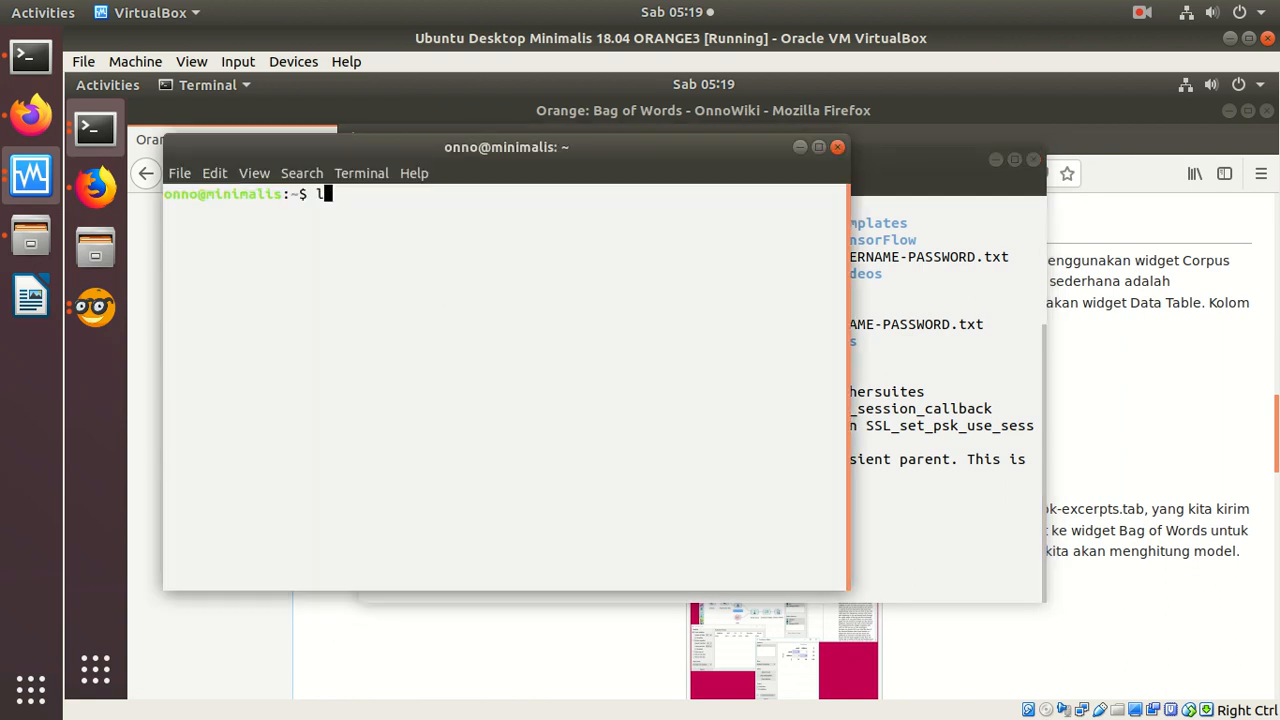
text(ocate book-ex)
key(Return)
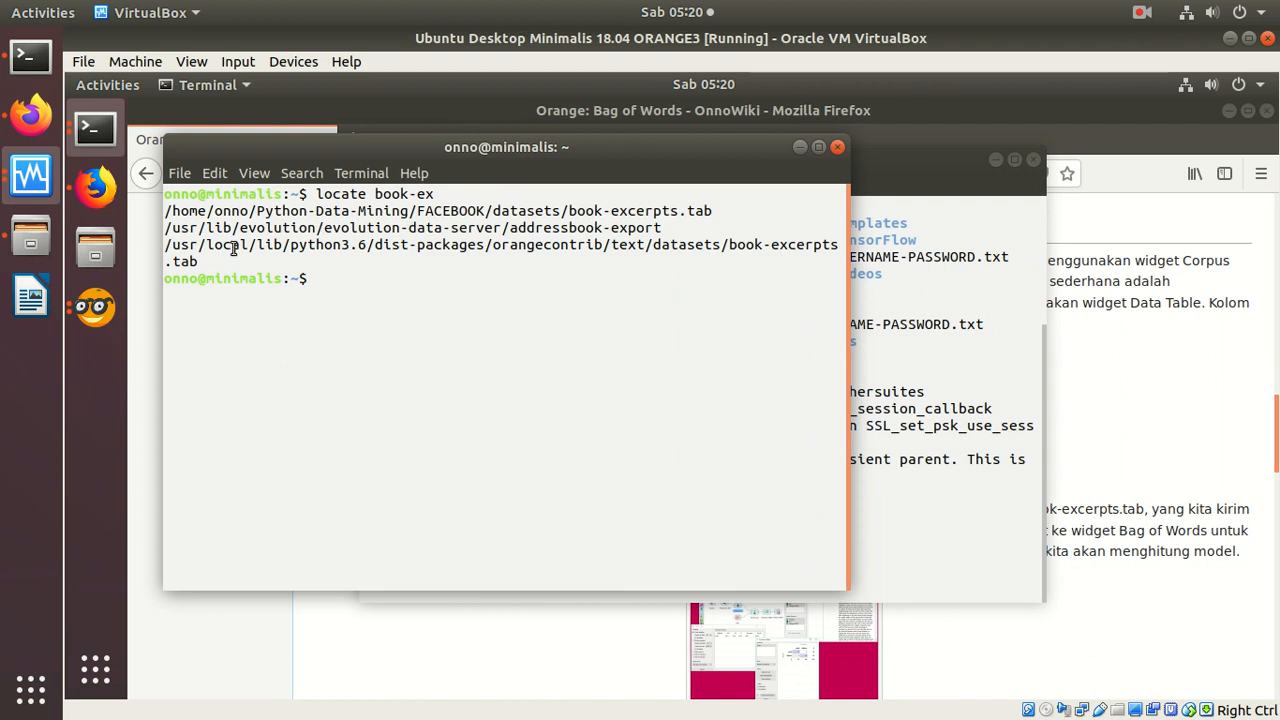
Step: Highlight the /usr/local/lib/python3.6/dist-packages/orangecontrib/text/datasets path and return to the Corpus widget's file browser
drag(175, 245, 737, 245)
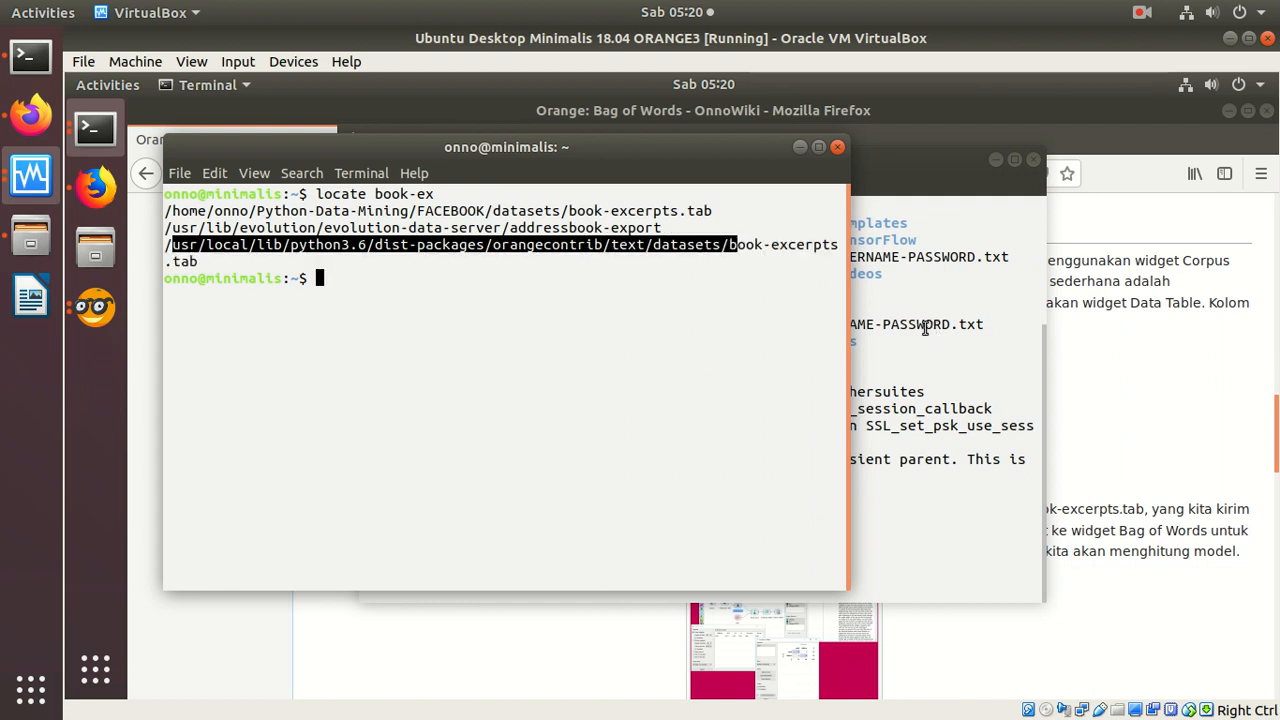
click(930, 328)
click(1130, 330)
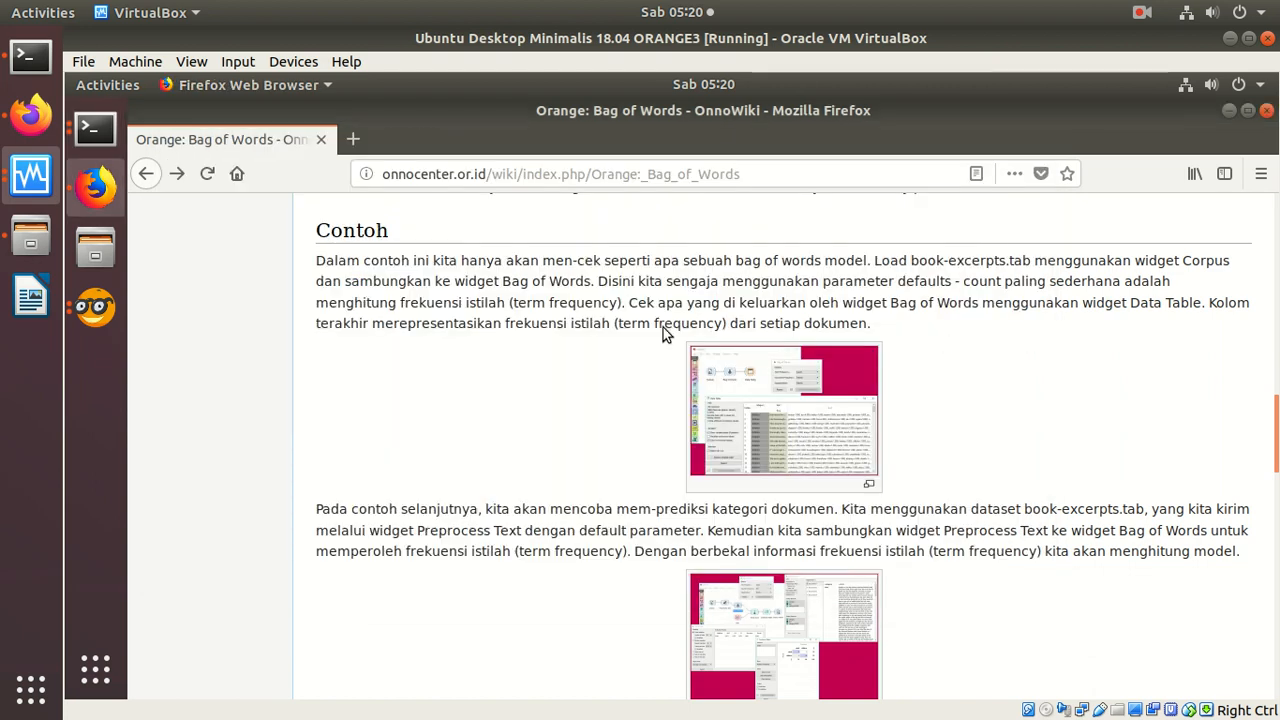
click(113, 308)
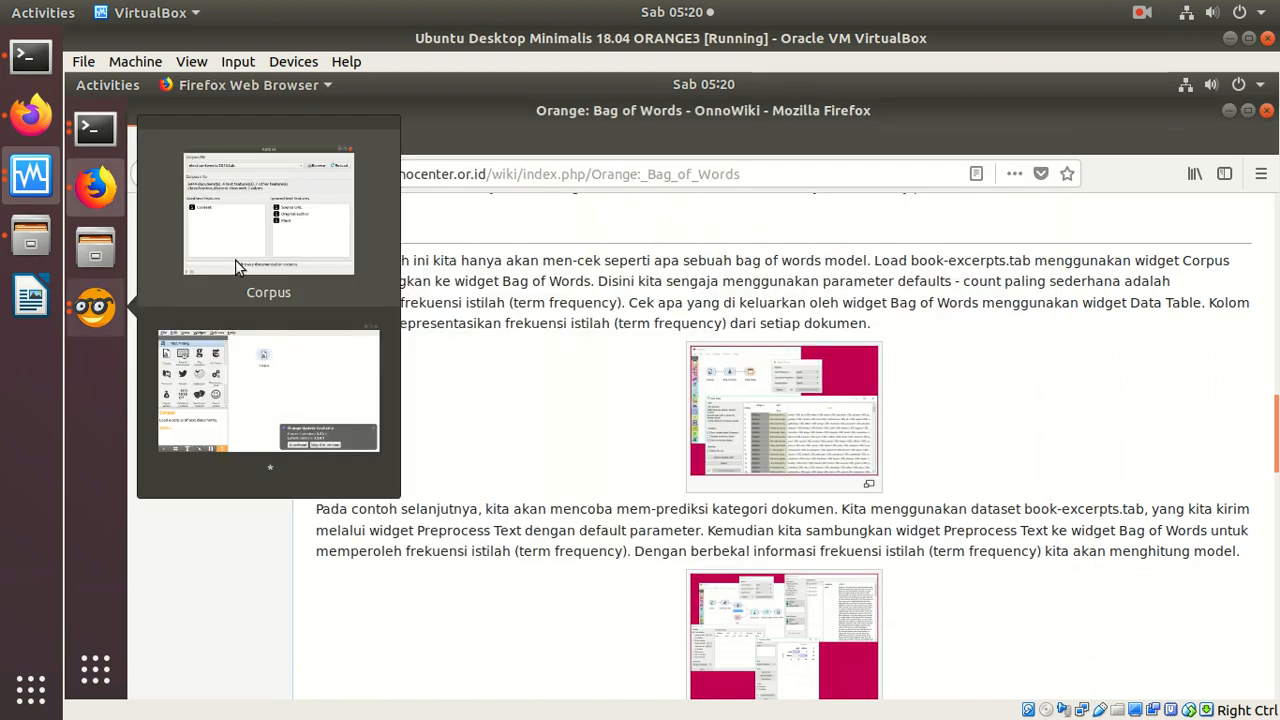
click(268, 255)
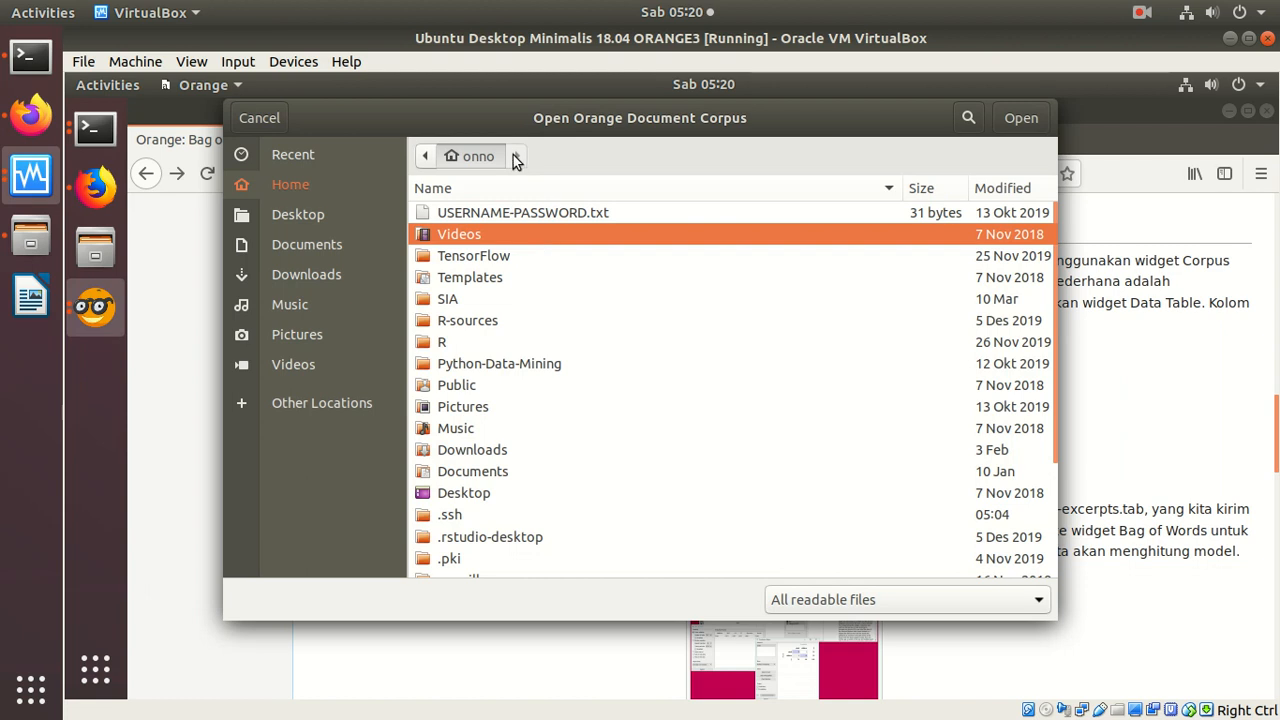
Step: Navigate the corpus file browser from the file system root to /usr/local/lib/python3.6/dist-packages
click(425, 156)
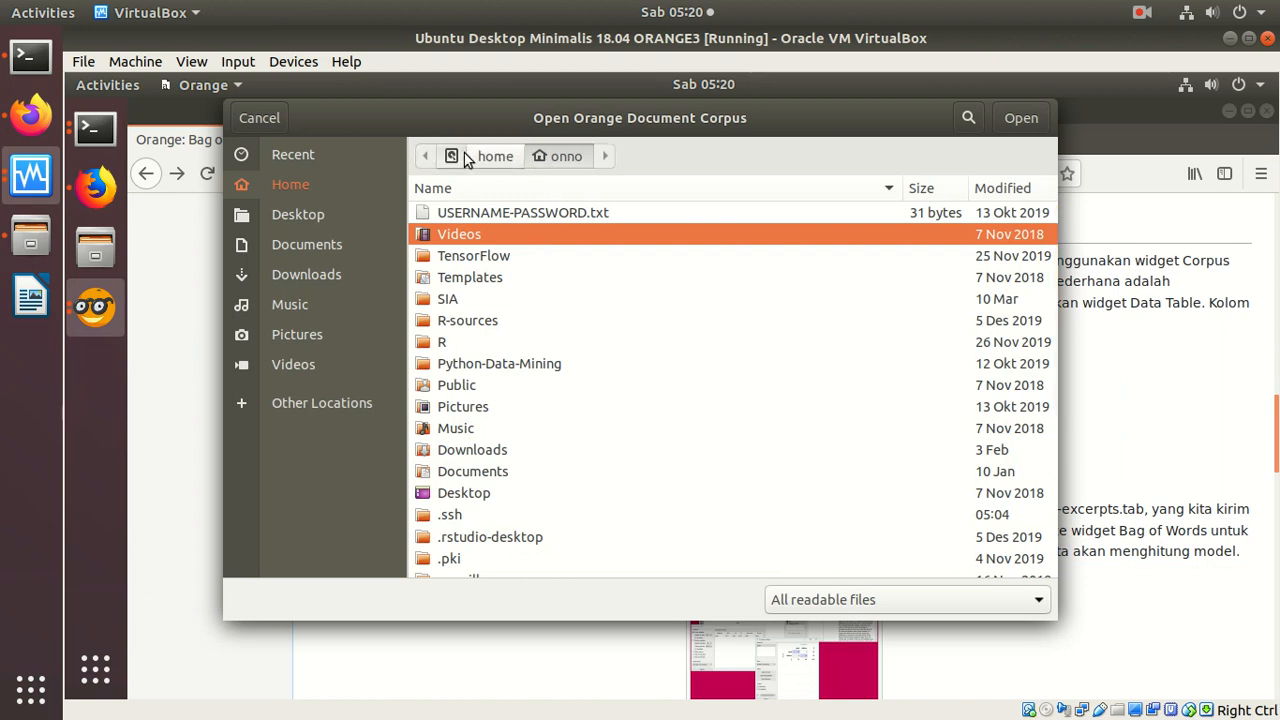
click(451, 156)
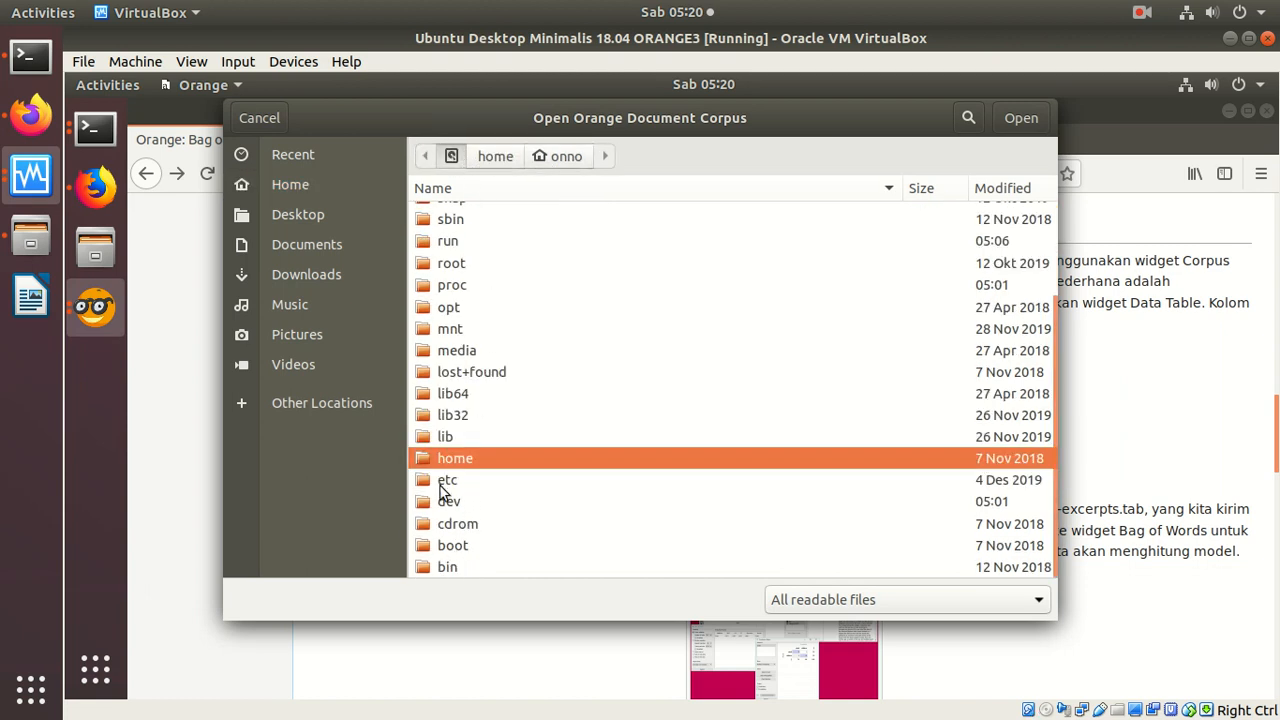
click(444, 226)
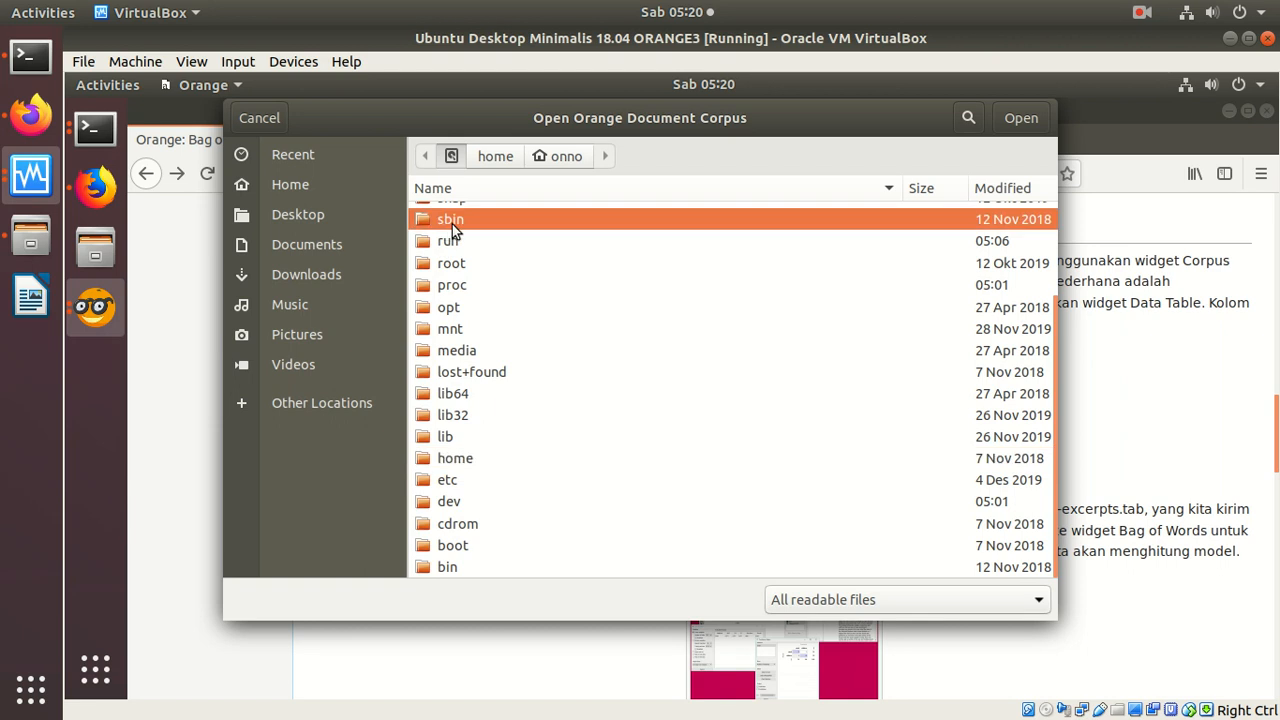
key(Up)
key(Up)
key(Up)
key(Up)
key(Up)
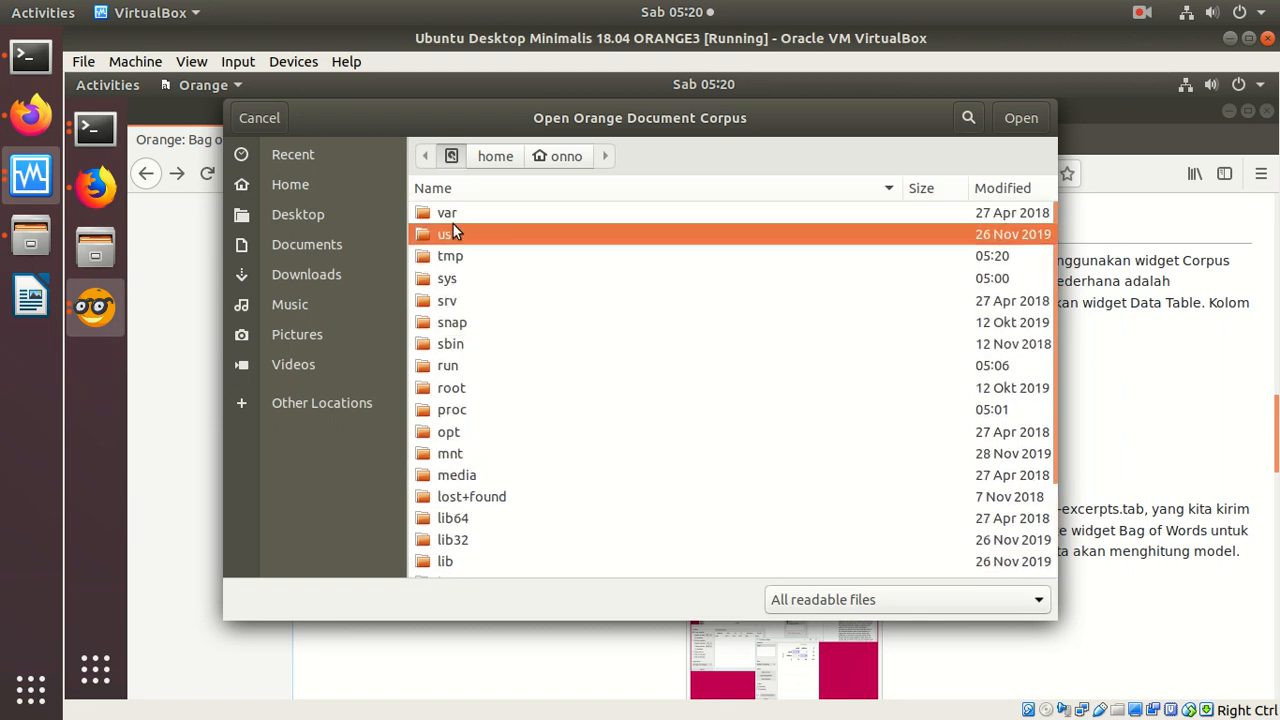
key(Return)
double_click(451, 279)
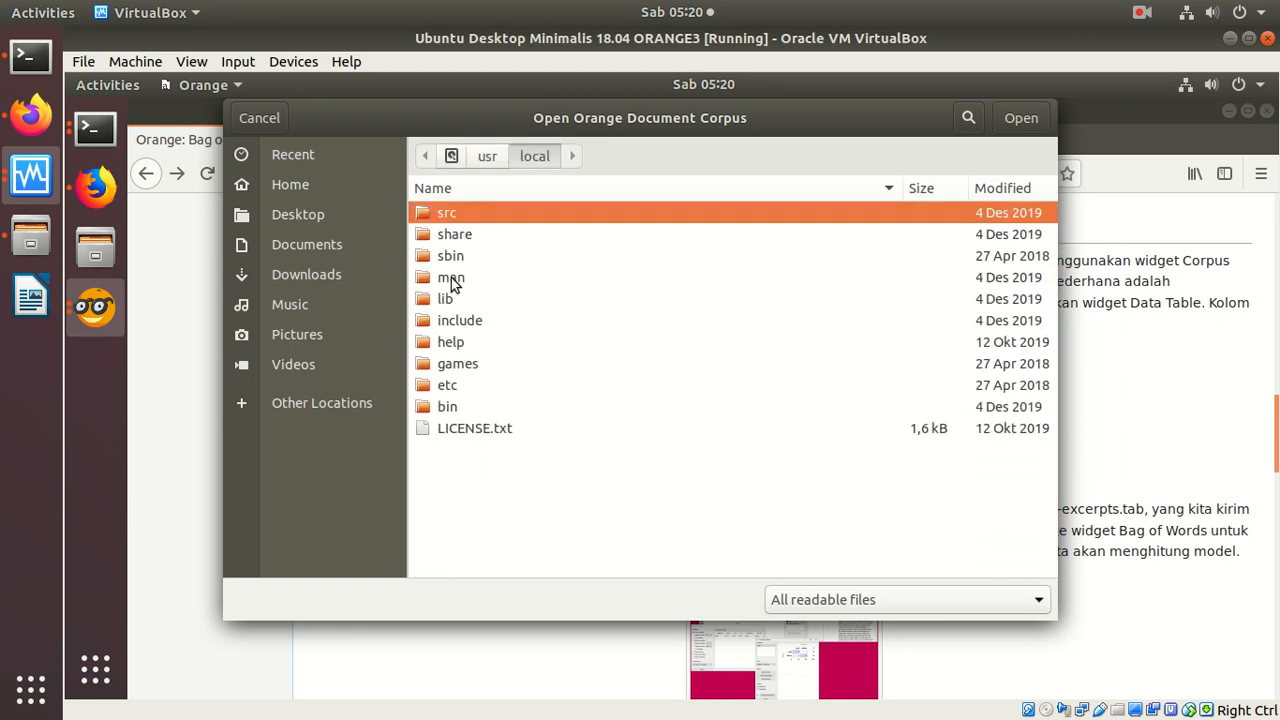
double_click(460, 298)
double_click(479, 233)
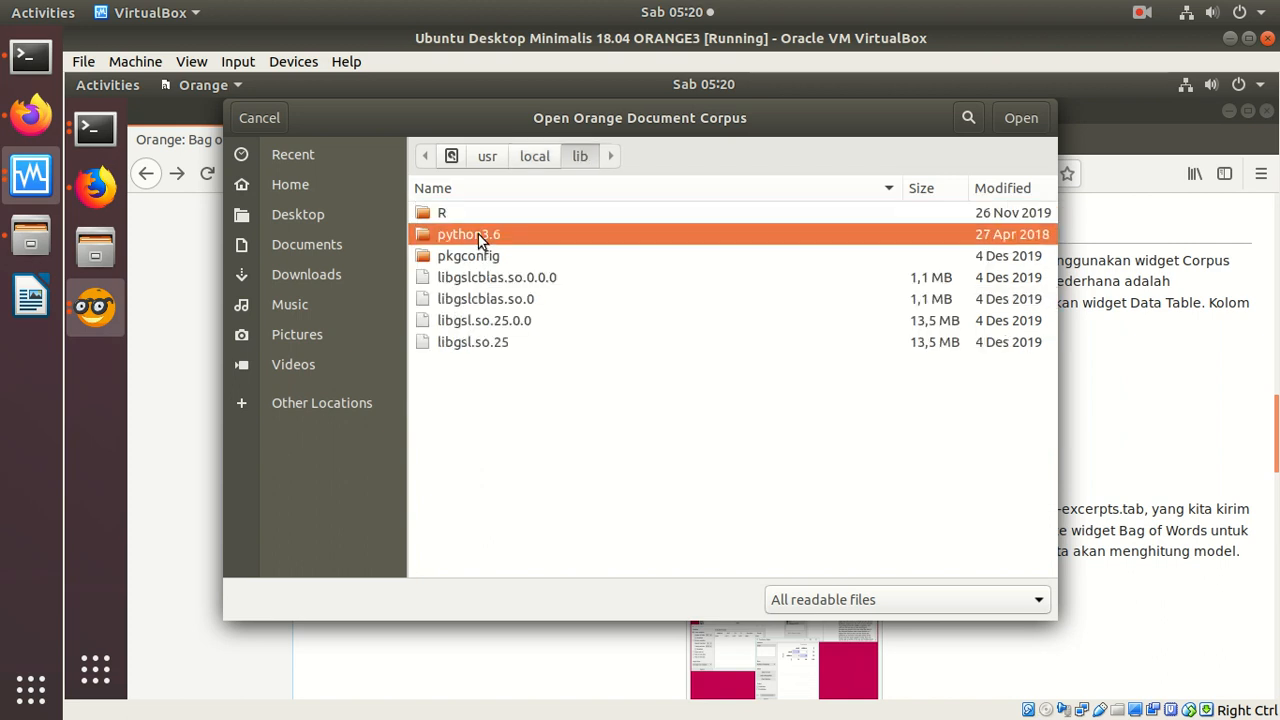
double_click(480, 216)
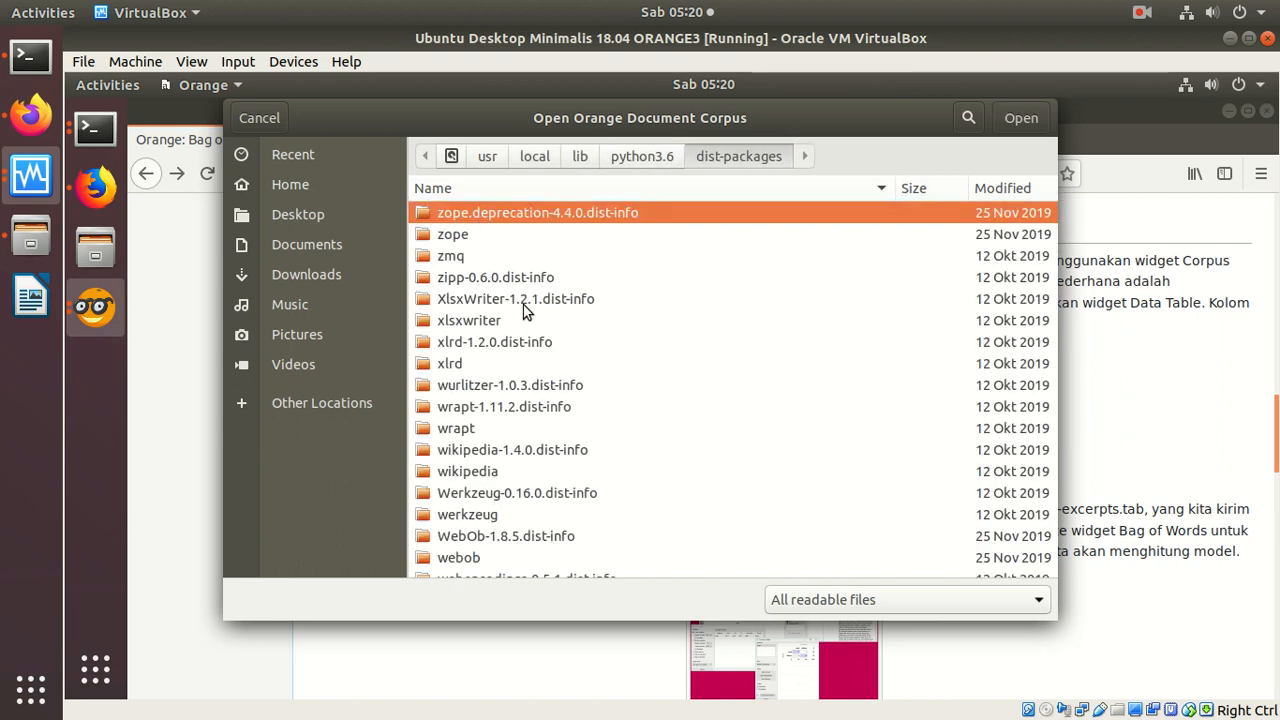
Step: Find the orangecontrib folder within dist-packages and open its text/datasets subfolder
click(522, 408)
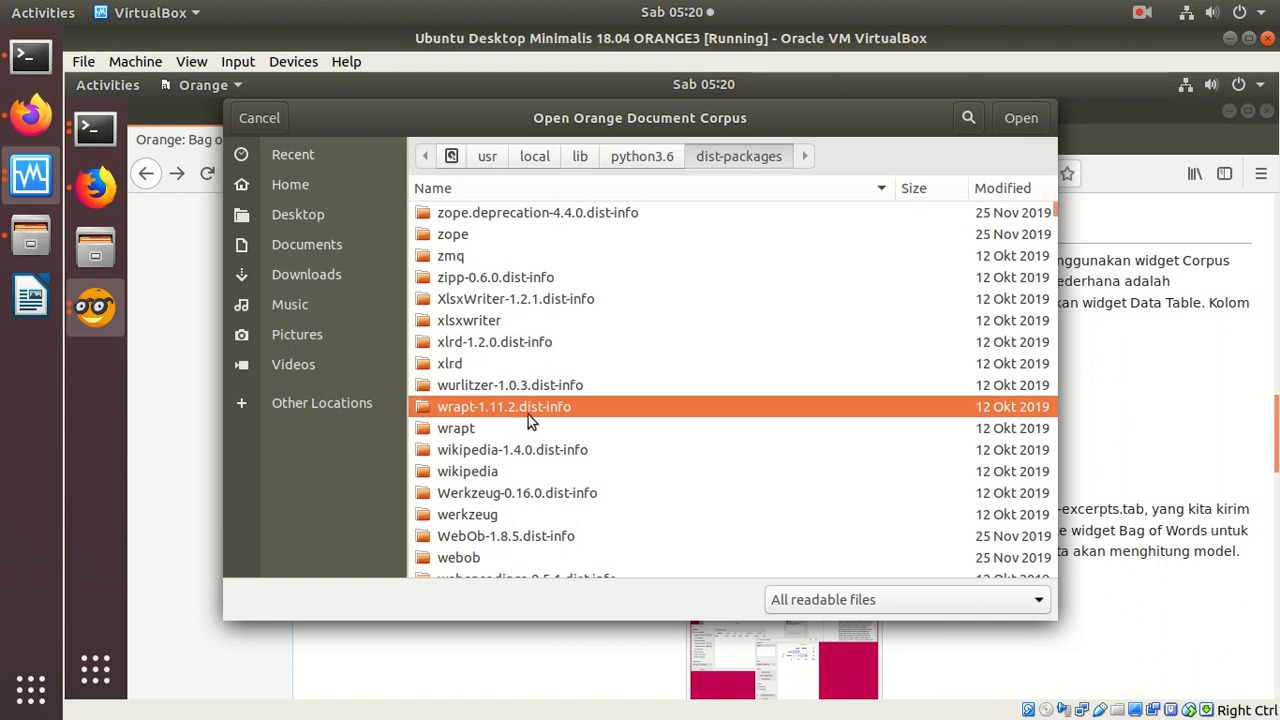
key(Down)
key(Down)
key(Down)
key(Down)
key(Down)
key(Down)
key(Down)
key(Down)
key(Down)
key(Down)
key(Down)
key(Down)
key(Down)
key(Down)
key(Down)
key(Down)
key(Down)
key(Down)
key(Down)
key(Down)
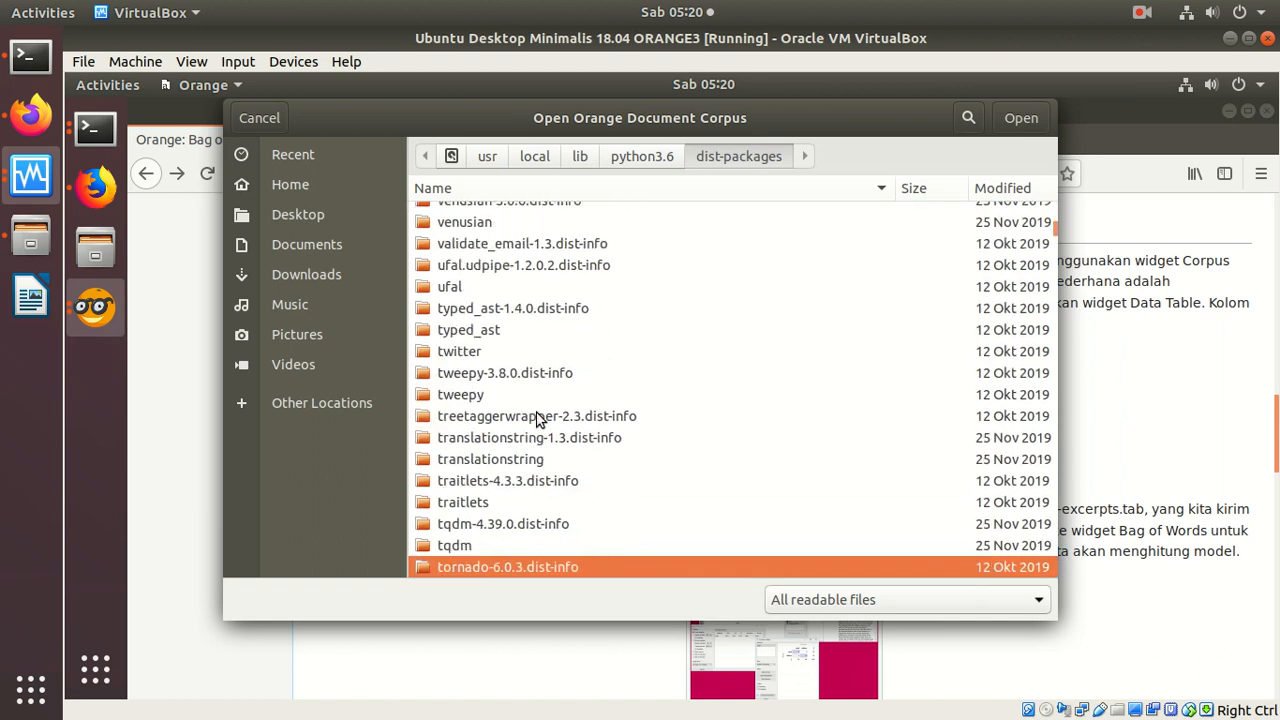
key(Down)
key(Down)
key(Down)
key(Down)
key(Down)
key(Down)
key(Down)
key(Down)
key(Down)
key(Down)
key(Down)
key(Down)
key(Down)
key(Down)
key(Down)
key(Down)
key(Down)
key(Down)
key(Down)
key(Down)
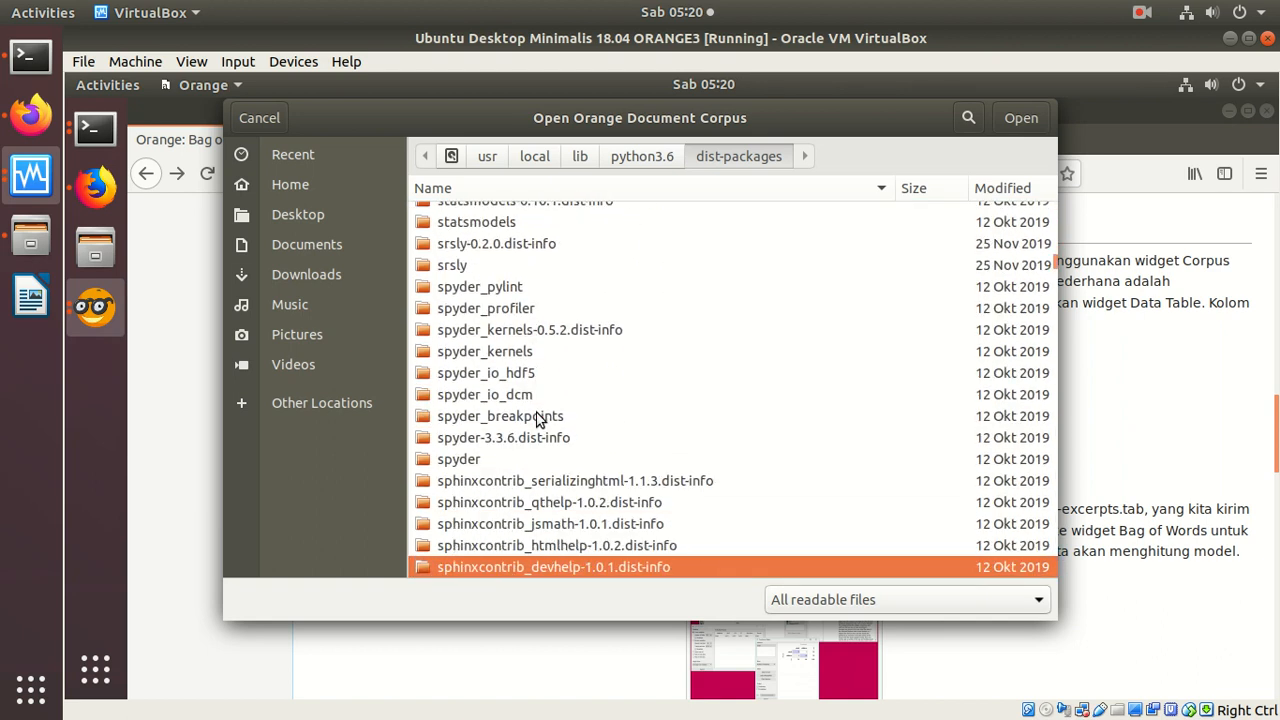
key(Down)
key(Down)
key(Down)
key(Down)
key(Down)
key(Down)
key(Down)
key(Down)
key(Down)
key(Down)
key(Down)
key(Down)
key(Down)
key(Down)
key(Down)
key(Down)
key(Down)
key(Down)
key(Down)
key(Down)
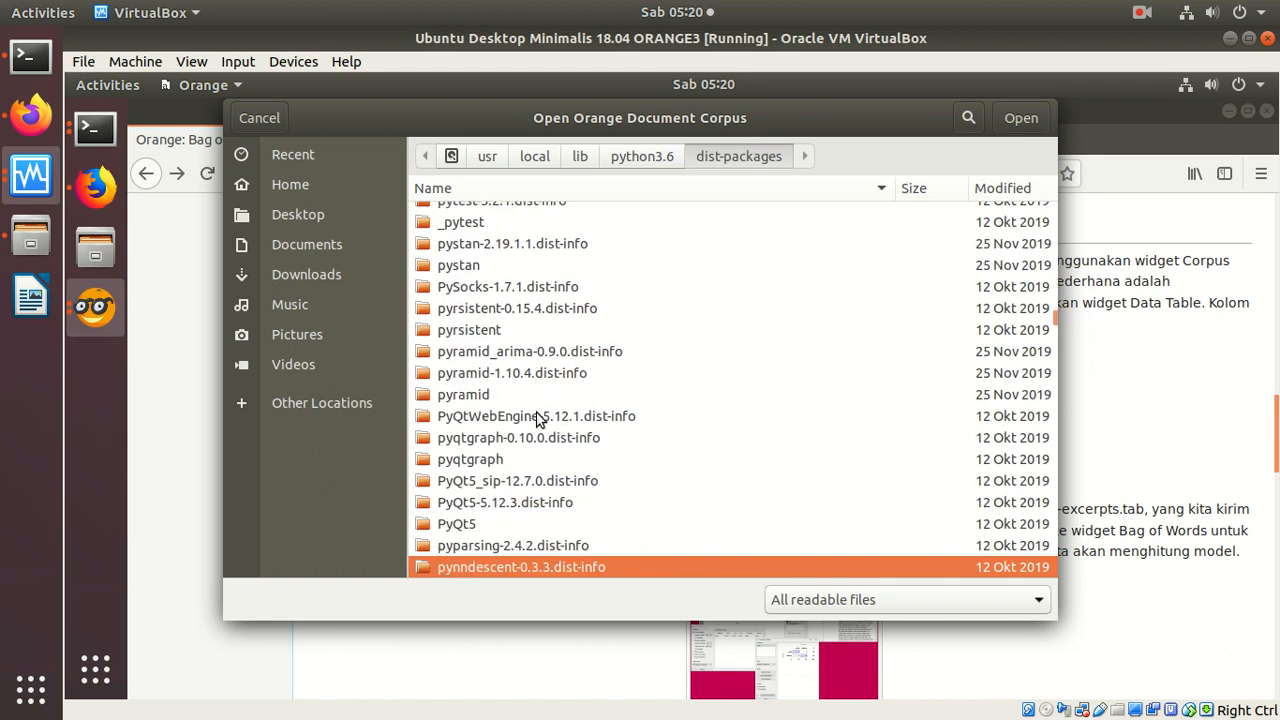
key(Down)
key(Down)
key(Down)
key(Down)
key(Down)
key(Down)
key(Down)
key(Down)
key(Down)
key(Down)
key(Down)
key(Down)
key(Down)
key(Down)
key(Down)
key(Down)
key(Down)
key(Down)
key(Down)
key(Down)
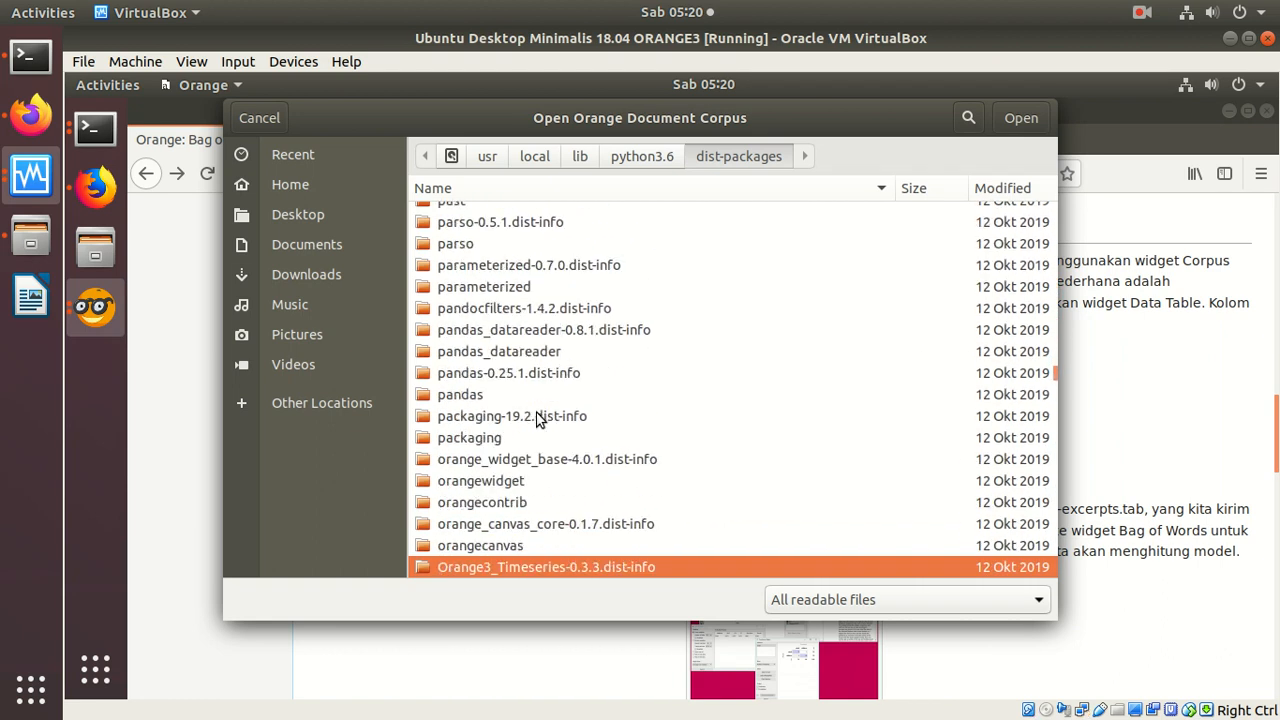
key(Up)
key(Up)
key(Up)
key(Up)
key(Up)
key(Up)
key(Up)
key(Up)
key(Up)
key(Up)
key(Up)
key(Up)
key(Up)
key(Up)
key(Up)
key(Up)
key(Up)
key(Up)
key(Up)
key(Up)
key(Down)
key(Down)
key(Down)
key(Return)
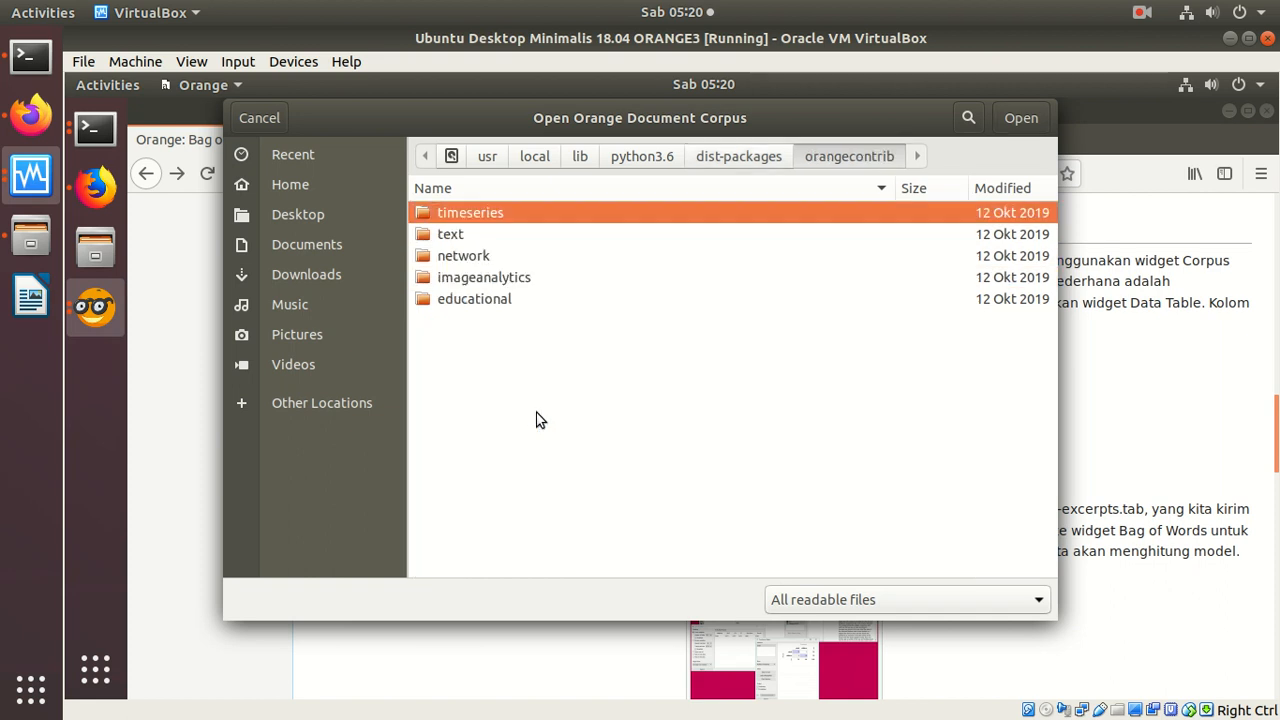
double_click(465, 238)
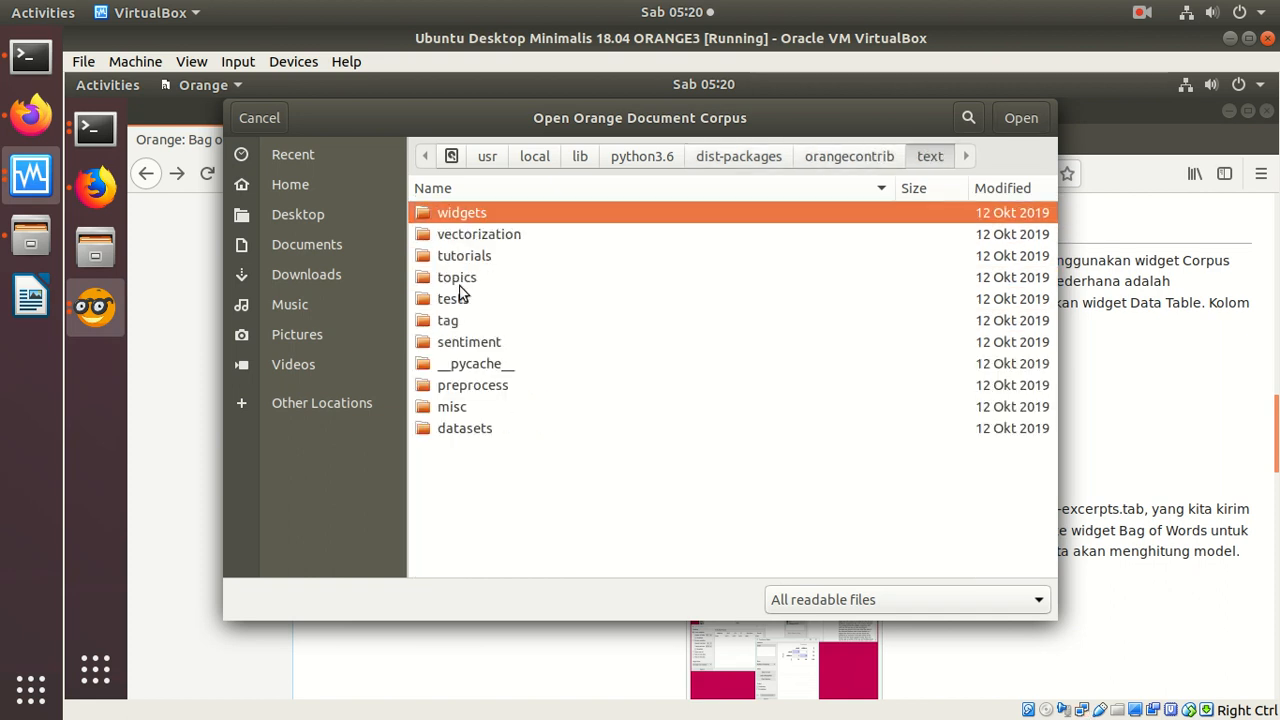
double_click(479, 427)
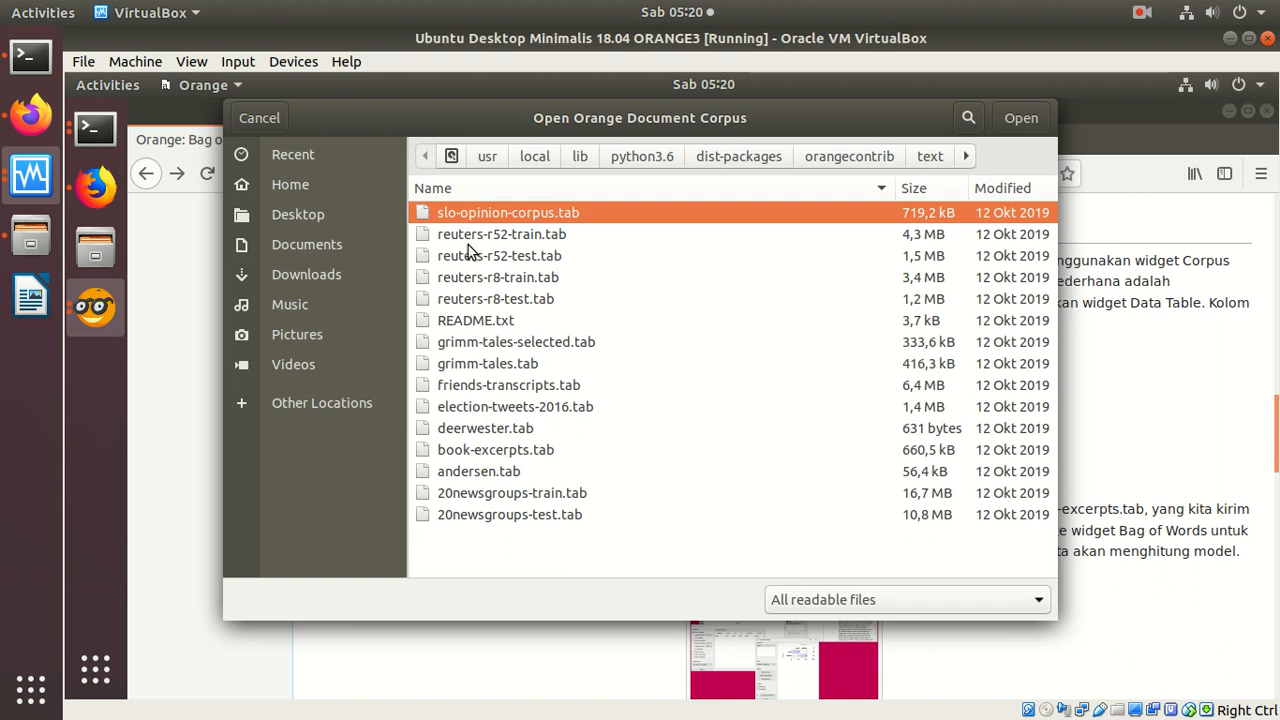
Step: Load book-excerpts.tab into the Corpus widget, return to the Orange workflow and skip the offered version update
double_click(514, 455)
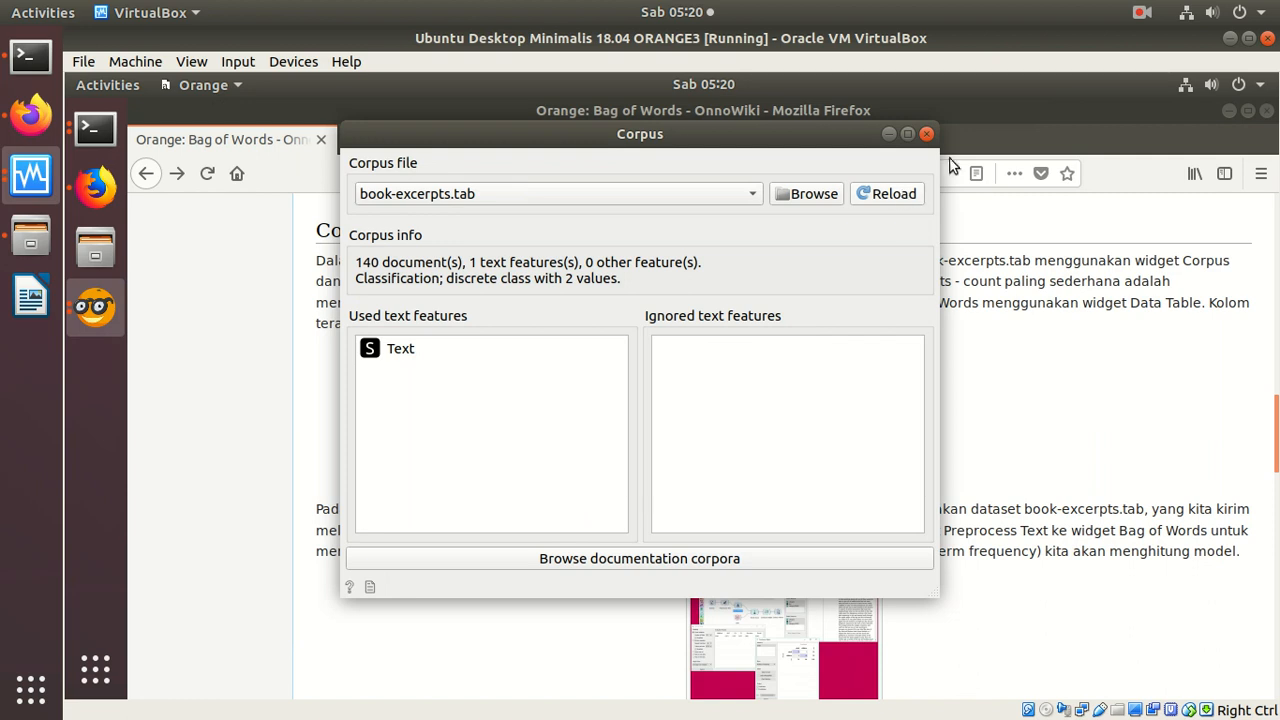
click(927, 135)
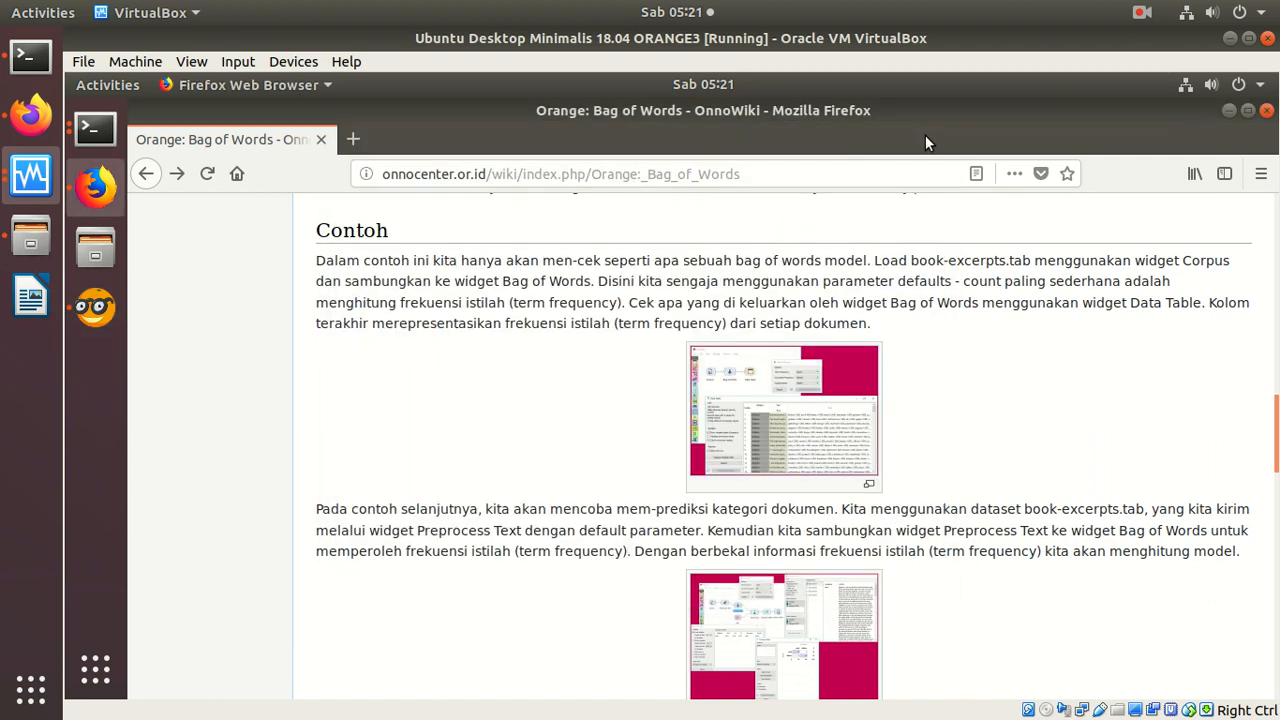
click(95, 307)
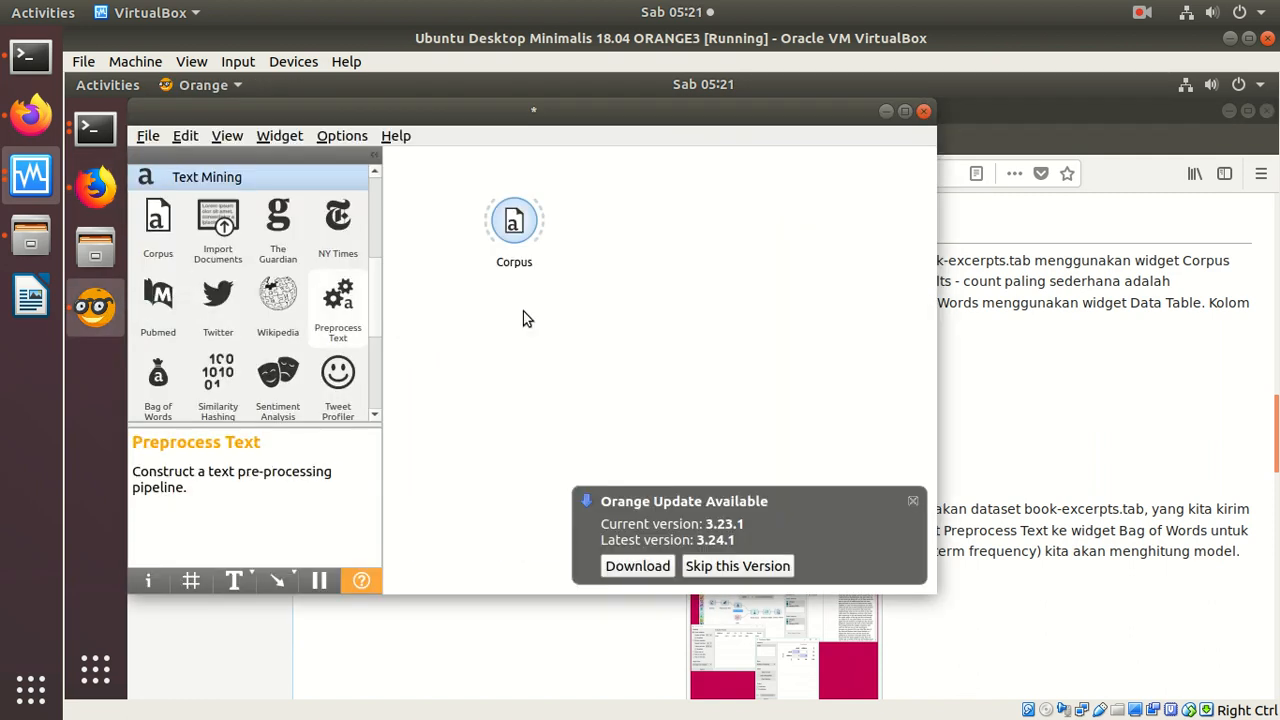
click(700, 566)
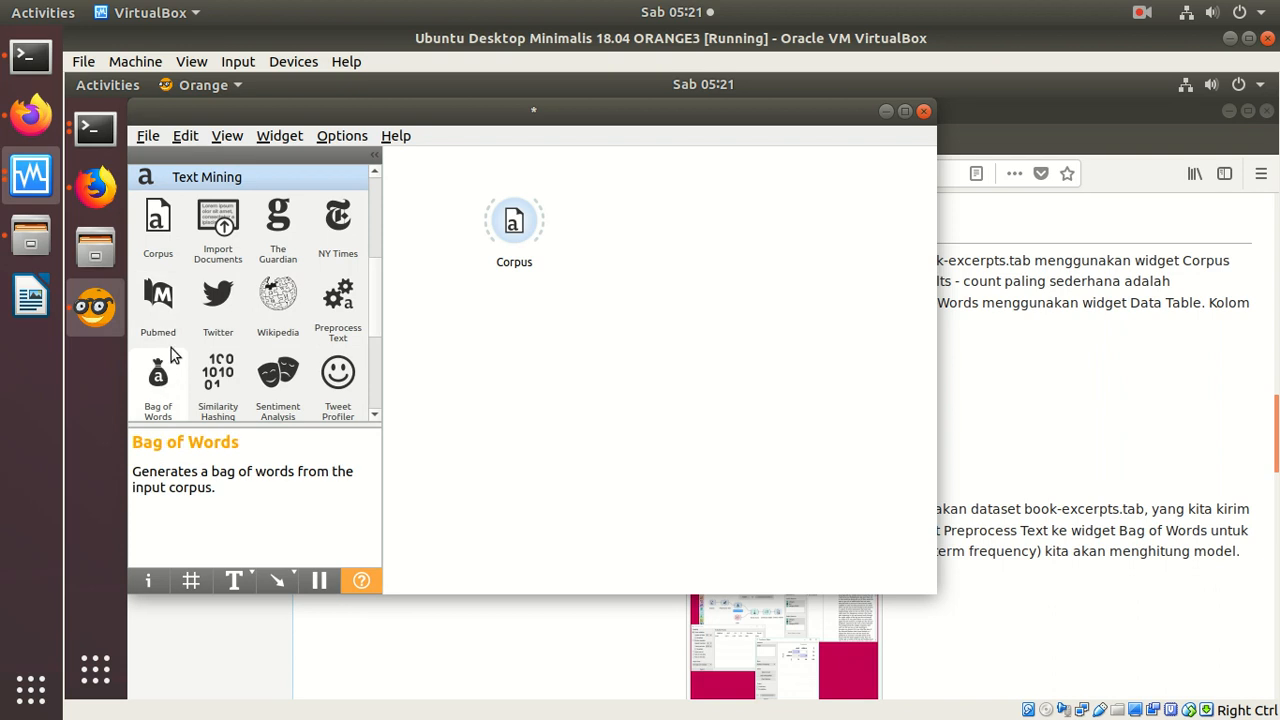
Step: Add a Data Table widget to the workflow and connect the Corpus output to it
drag(378, 279, 375, 175)
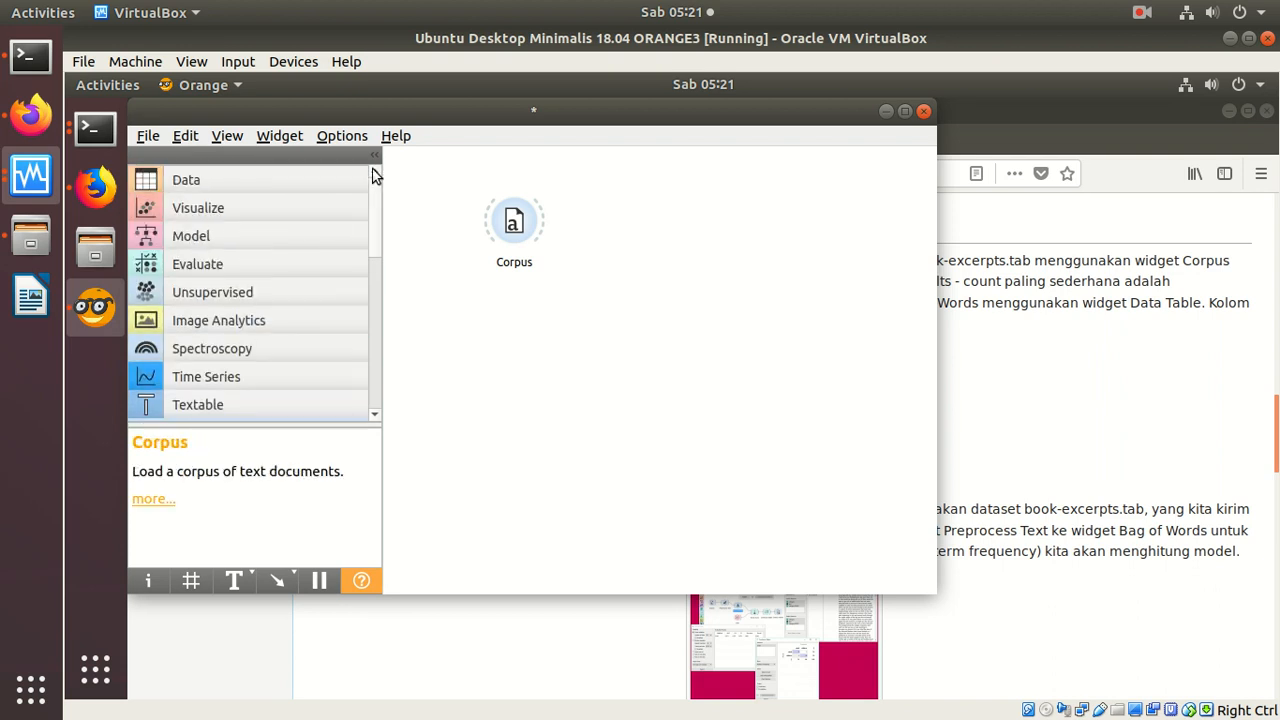
click(251, 177)
drag(167, 303, 667, 178)
drag(514, 222, 426, 296)
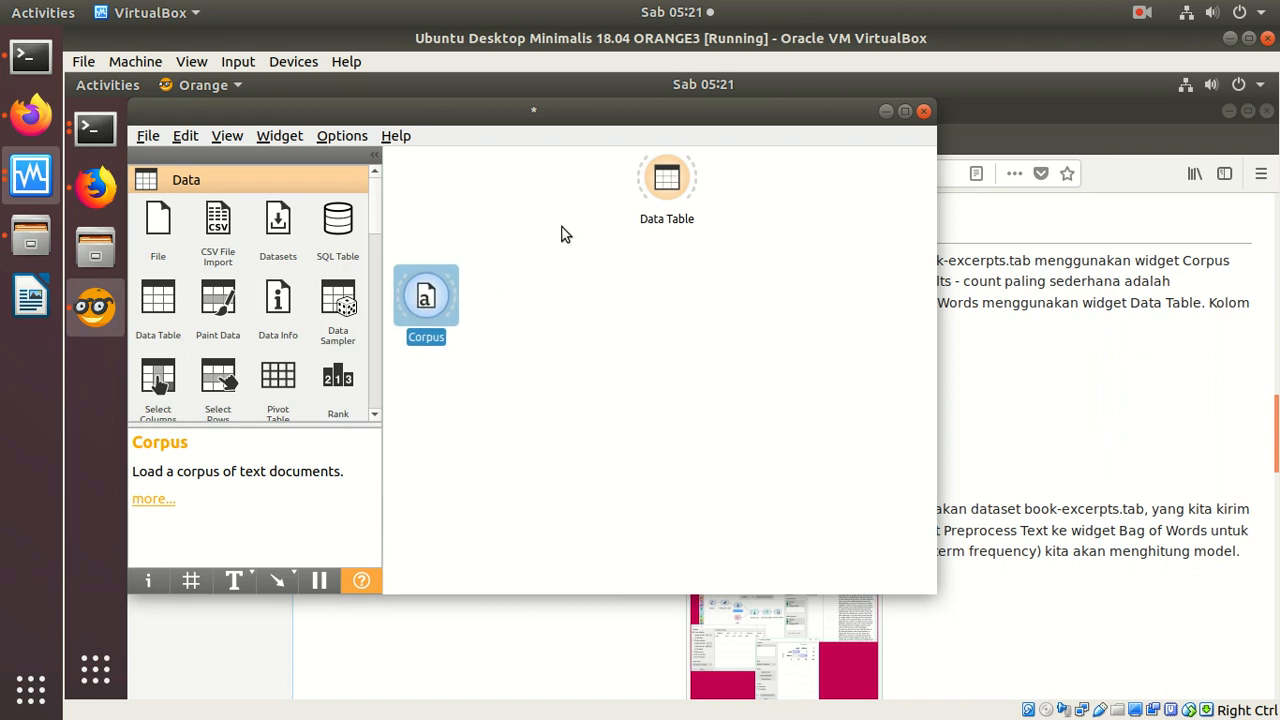
drag(661, 193, 645, 226)
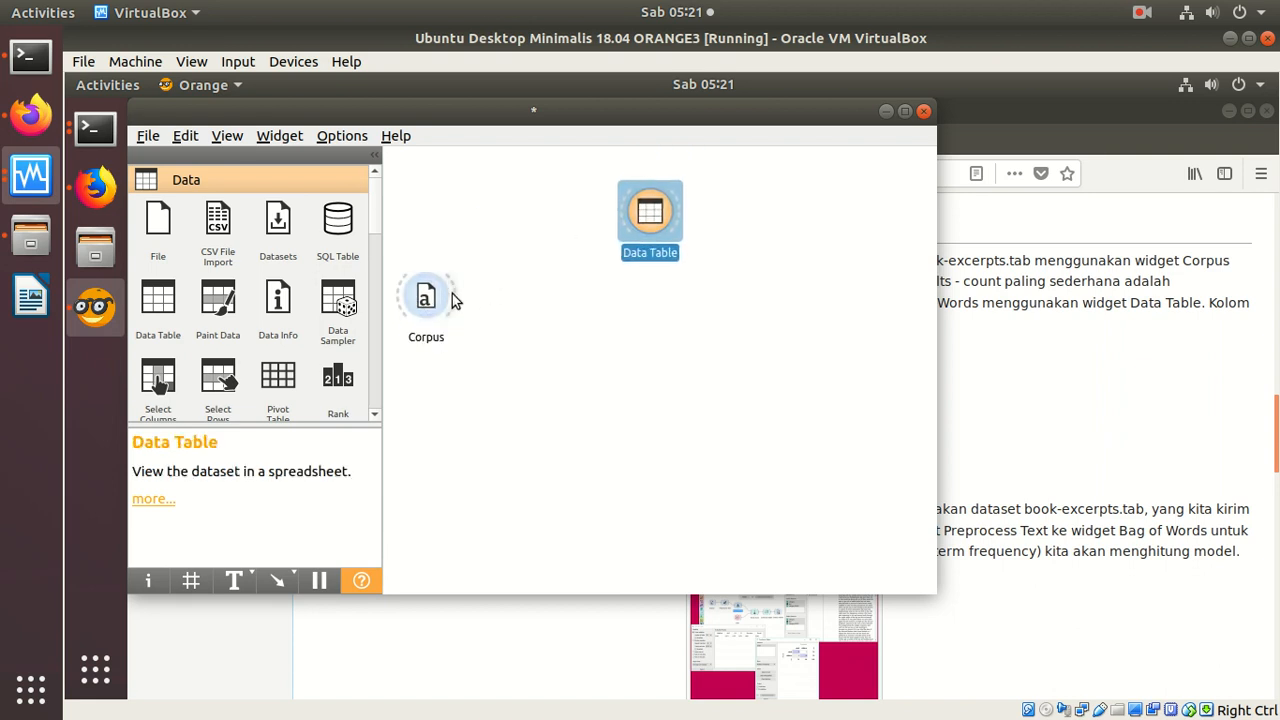
drag(452, 293, 658, 220)
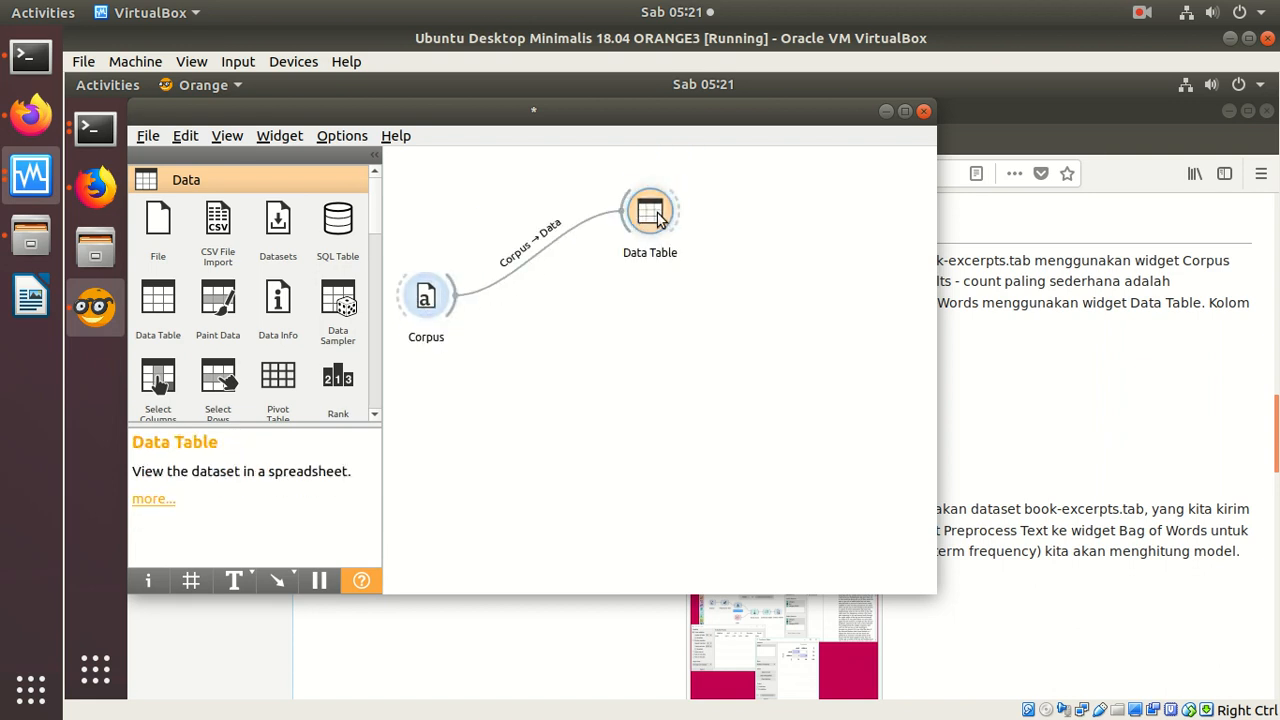
Step: Open the Data Table, widen its Text column and examine the category and text of the corpus documents
double_click(658, 218)
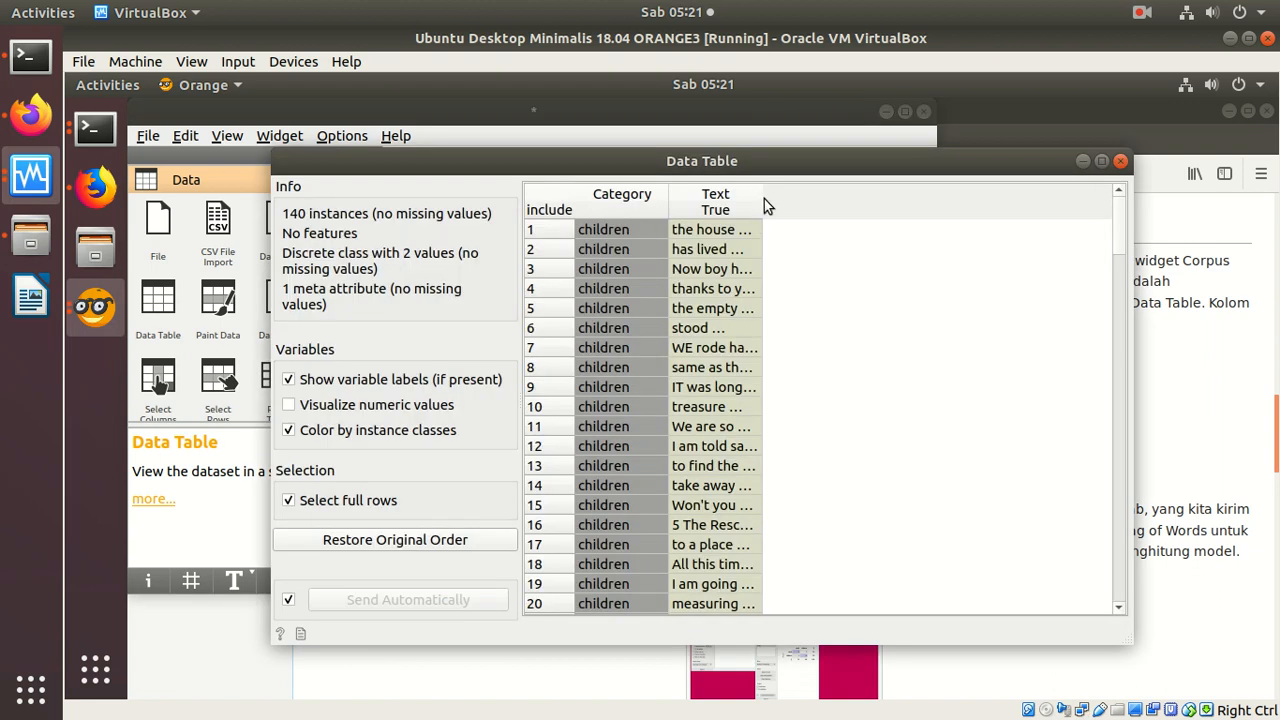
double_click(763, 199)
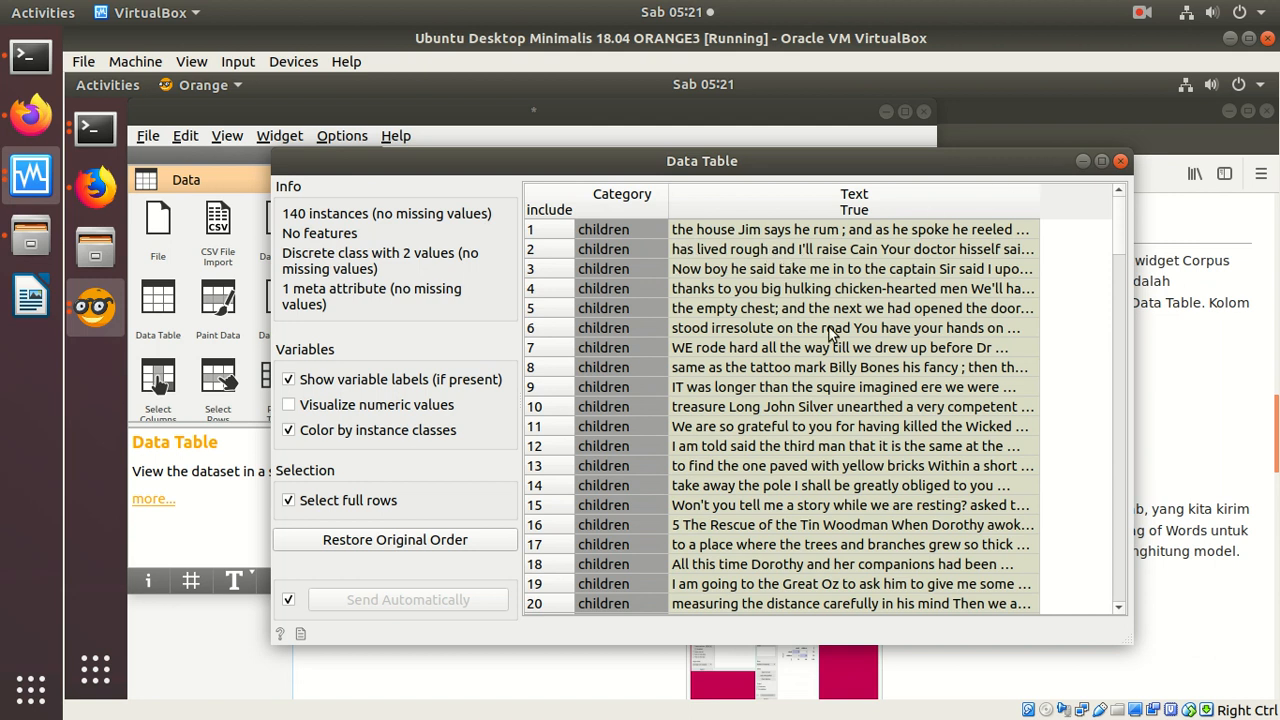
drag(1121, 227, 1106, 356)
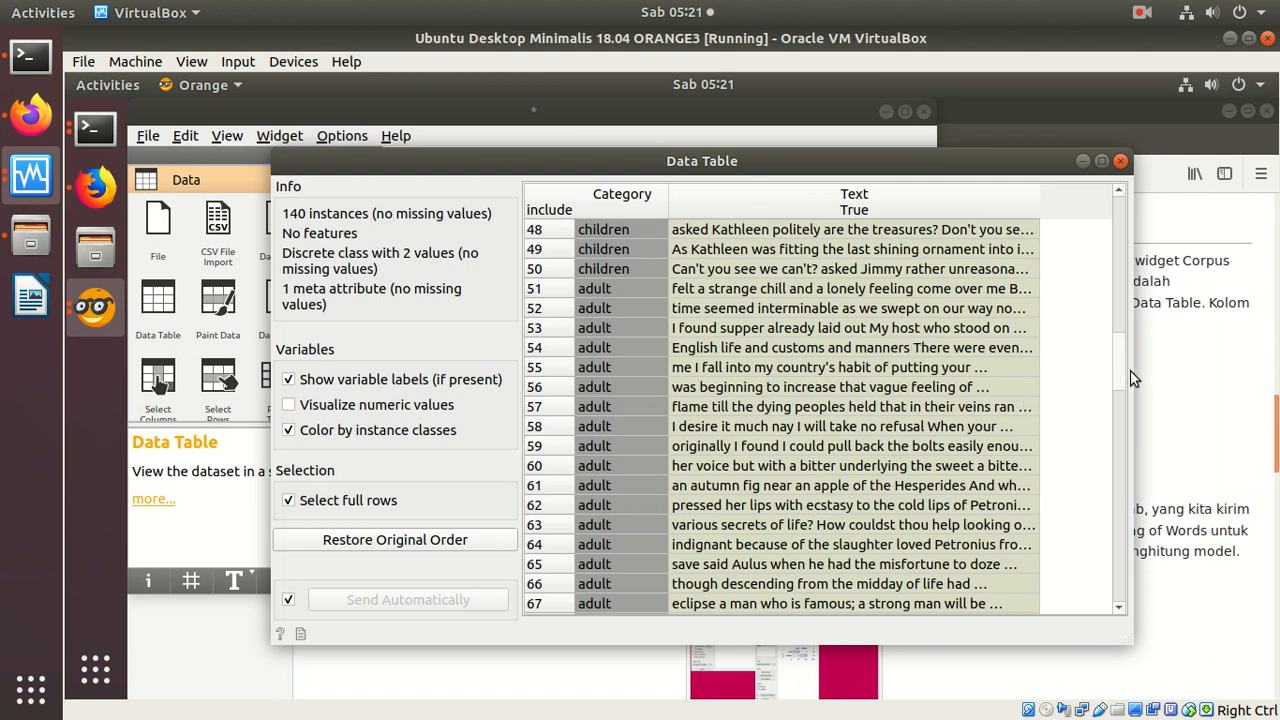
drag(1121, 377, 1074, 204)
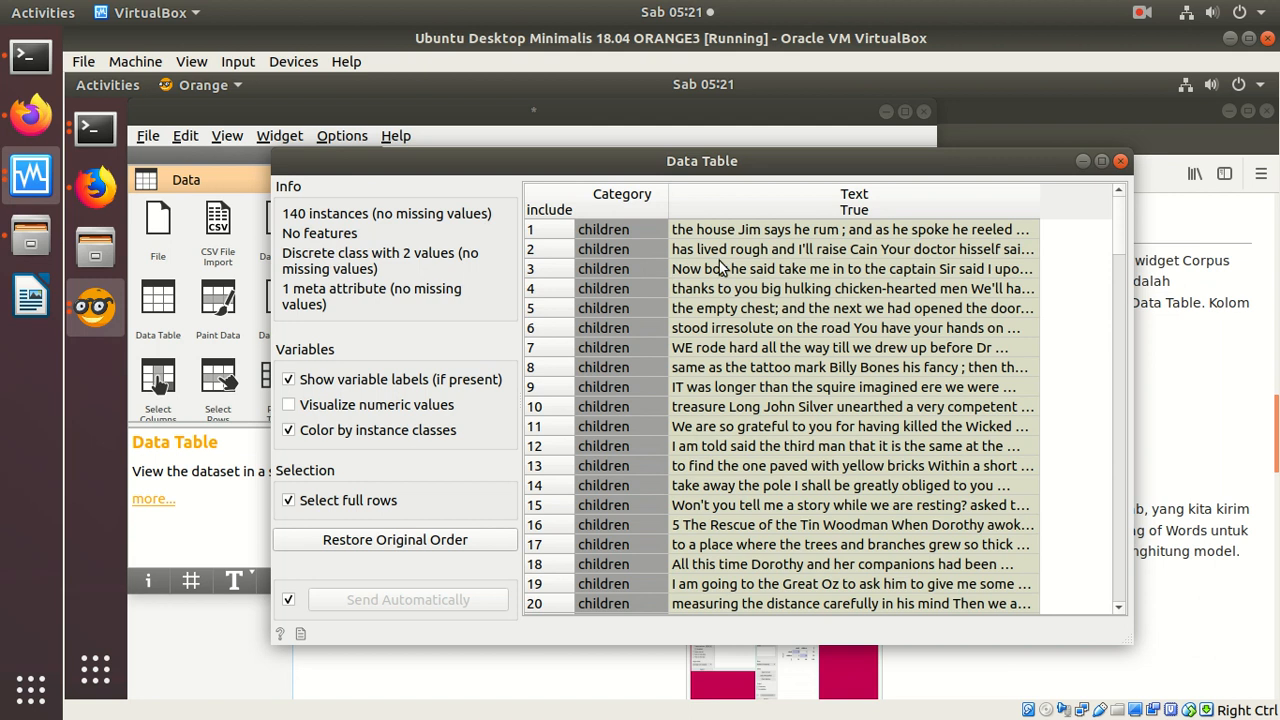
click(1120, 162)
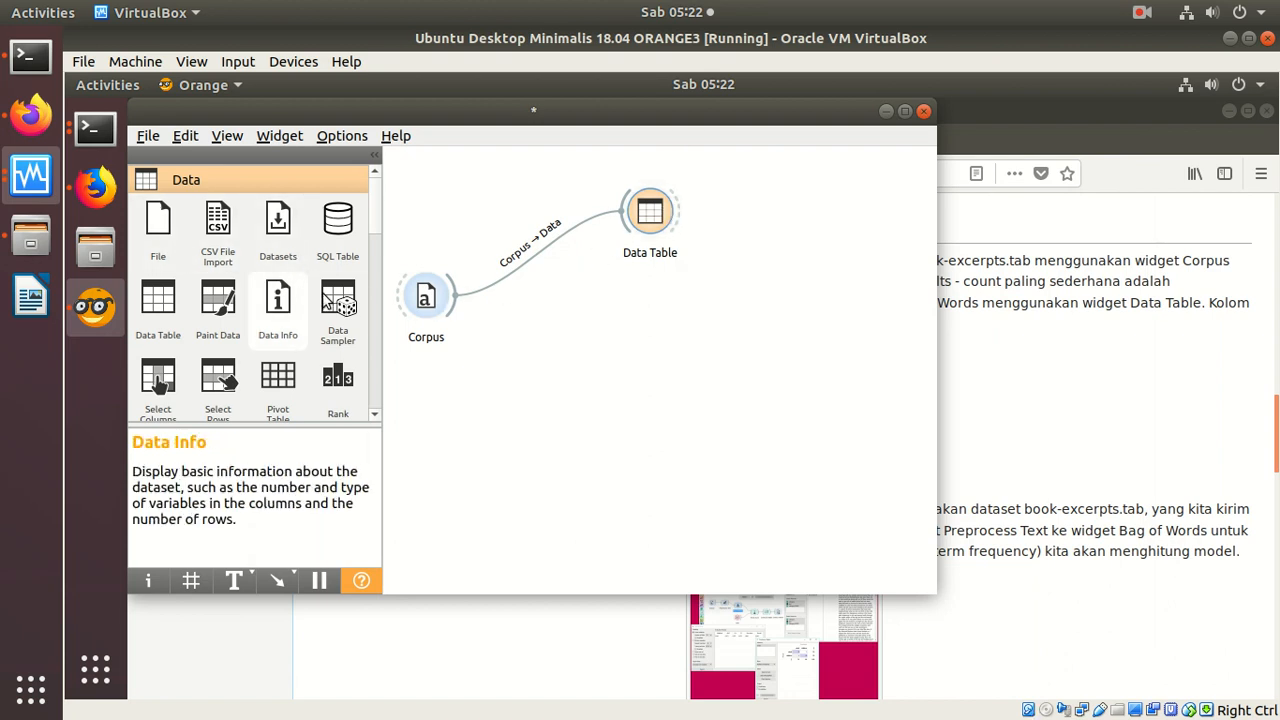
Step: Add a Data Info widget from the Data category and connect the Corpus output to it
click(376, 414)
click(376, 414)
click(376, 414)
click(376, 414)
click(376, 414)
click(376, 414)
click(376, 414)
click(376, 413)
click(376, 412)
click(376, 414)
click(376, 414)
click(376, 414)
click(376, 414)
click(376, 414)
click(376, 414)
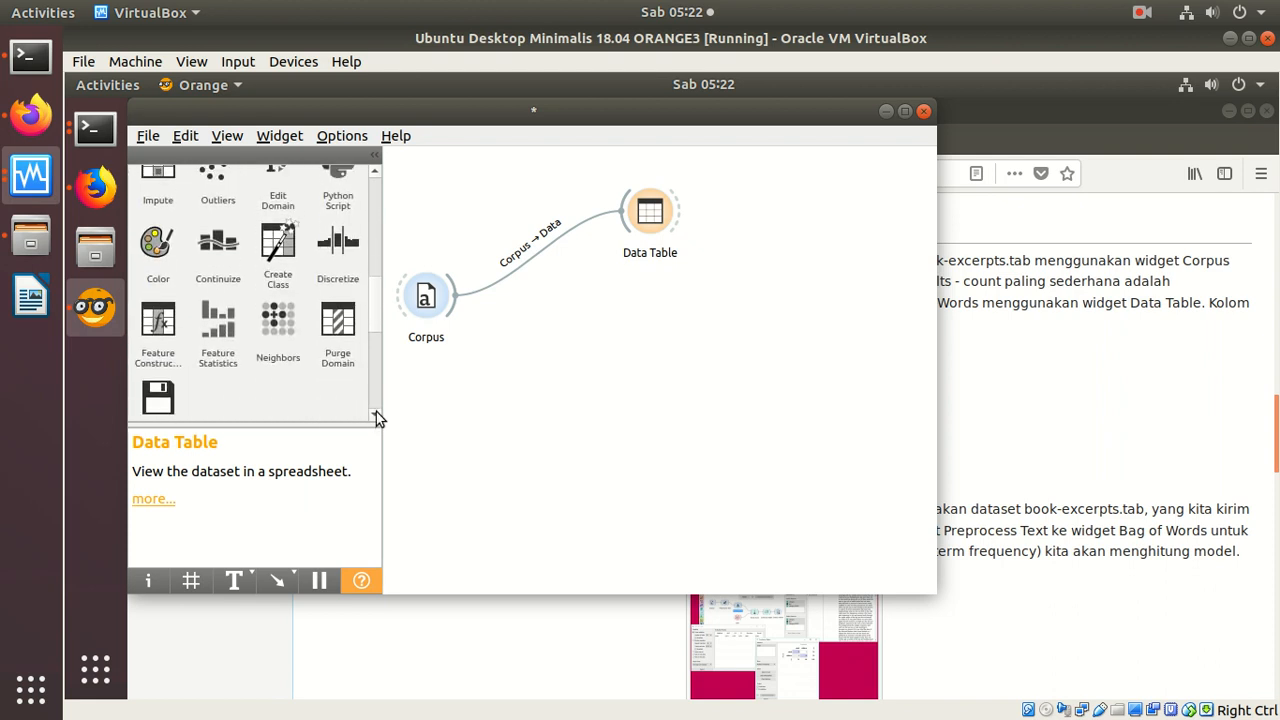
click(376, 413)
click(376, 412)
drag(372, 324, 366, 183)
drag(280, 300, 645, 280)
drag(450, 306, 648, 284)
Step: Open the Data Info widget, review the dataset's summary and close it
click(648, 284)
double_click(648, 284)
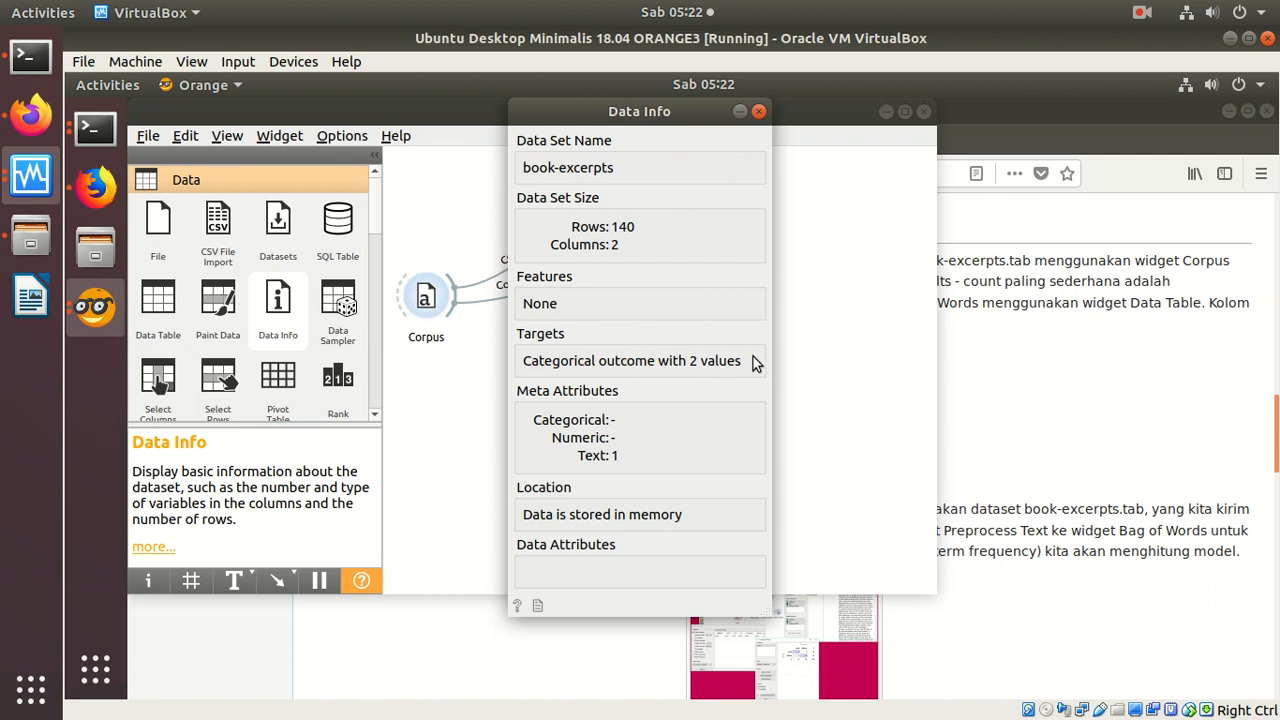
click(758, 112)
Step: Rearrange the Corpus, Data Info and Data Table widgets on the canvas so they are clearly spaced apart
drag(450, 292, 449, 368)
drag(655, 283, 576, 227)
drag(425, 417, 466, 376)
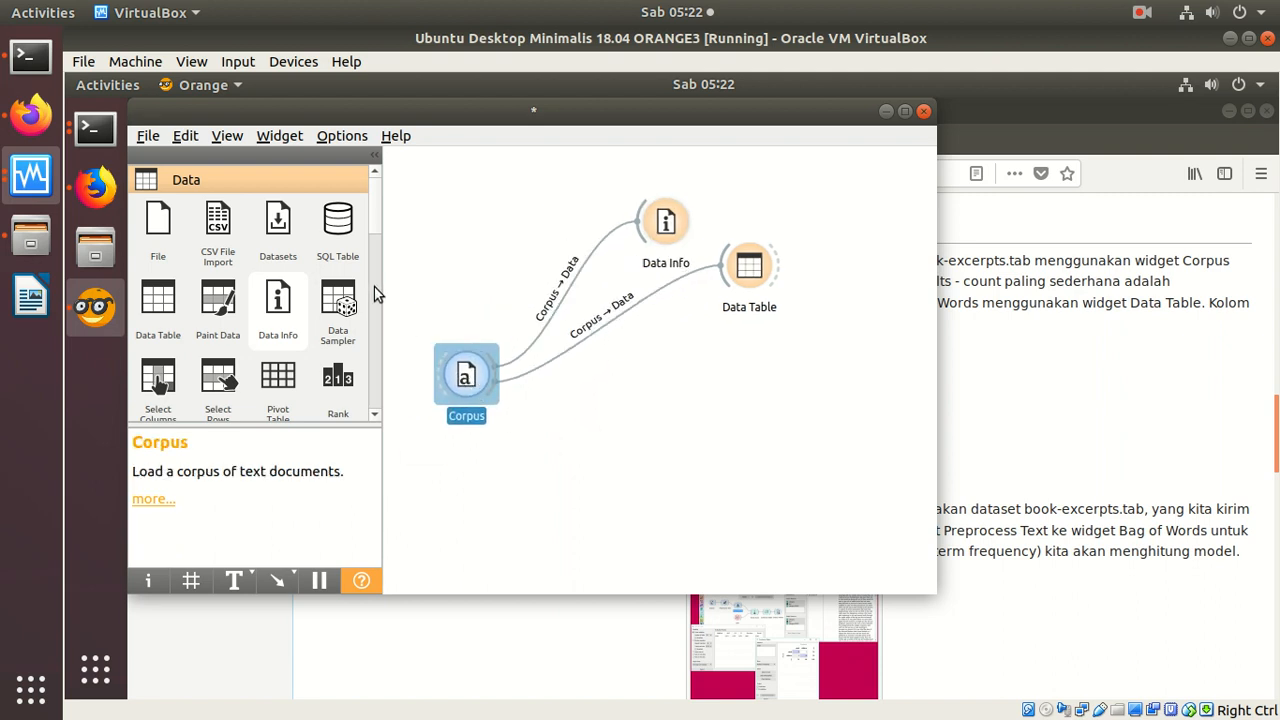
Step: Add a Bag of Words widget from the Text Mining category below the others and connect Corpus to it
drag(374, 227, 377, 404)
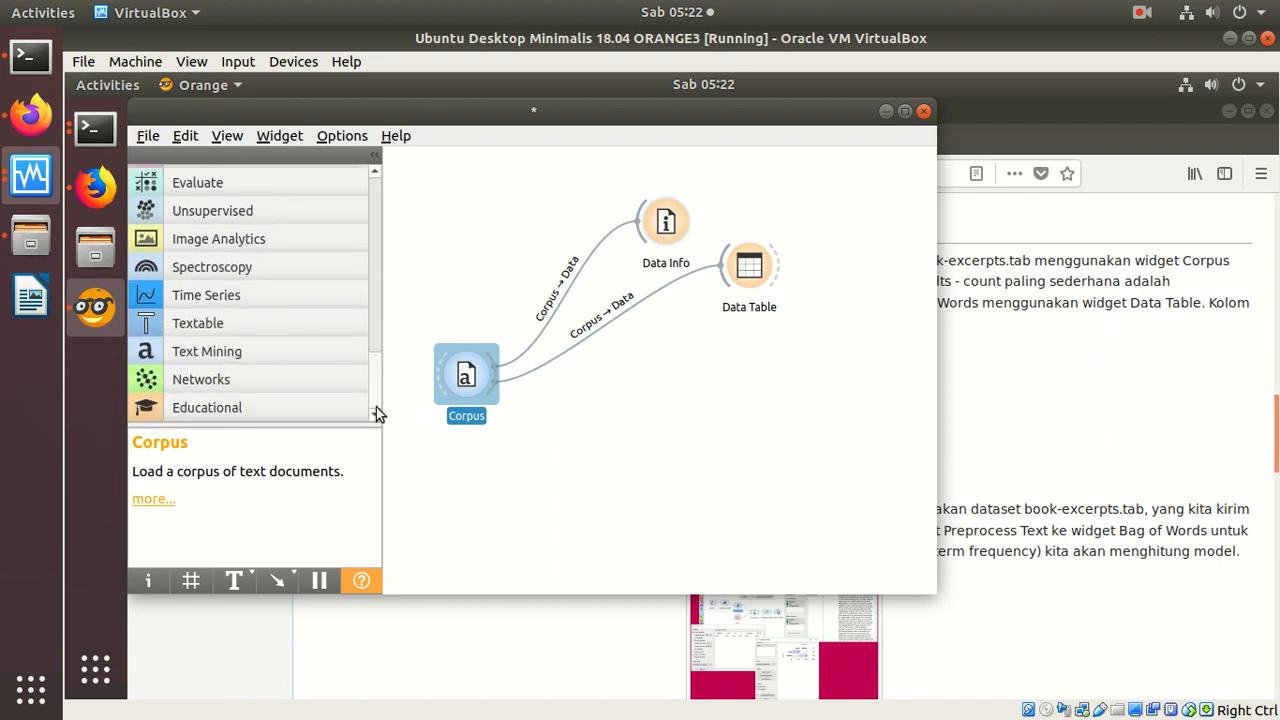
click(251, 351)
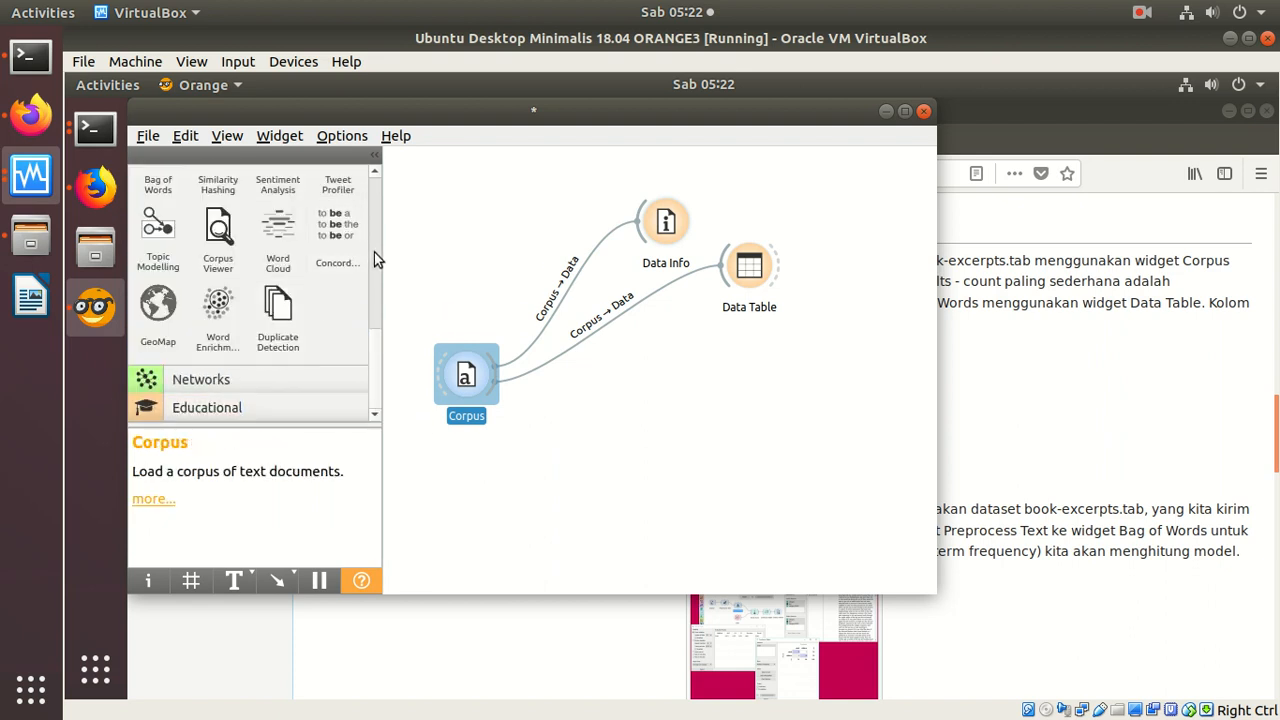
scroll(378, 348, up, 5)
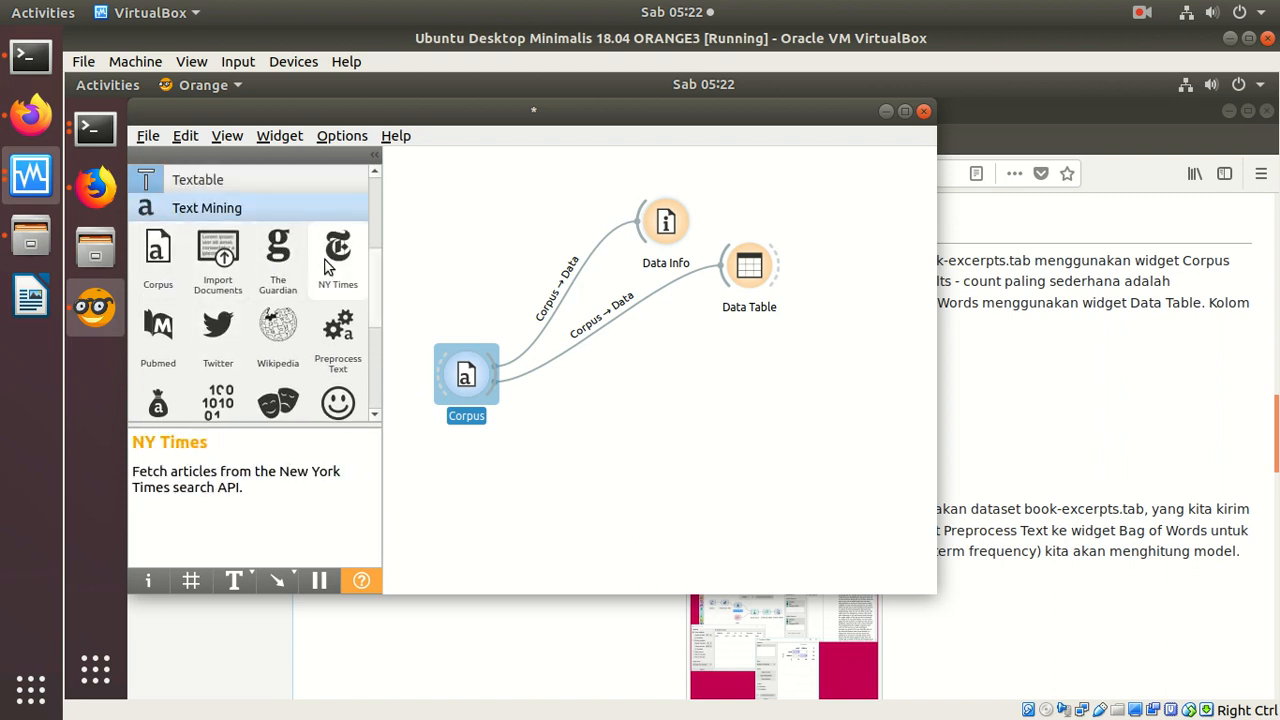
scroll(372, 416, down, 2)
drag(158, 318, 698, 393)
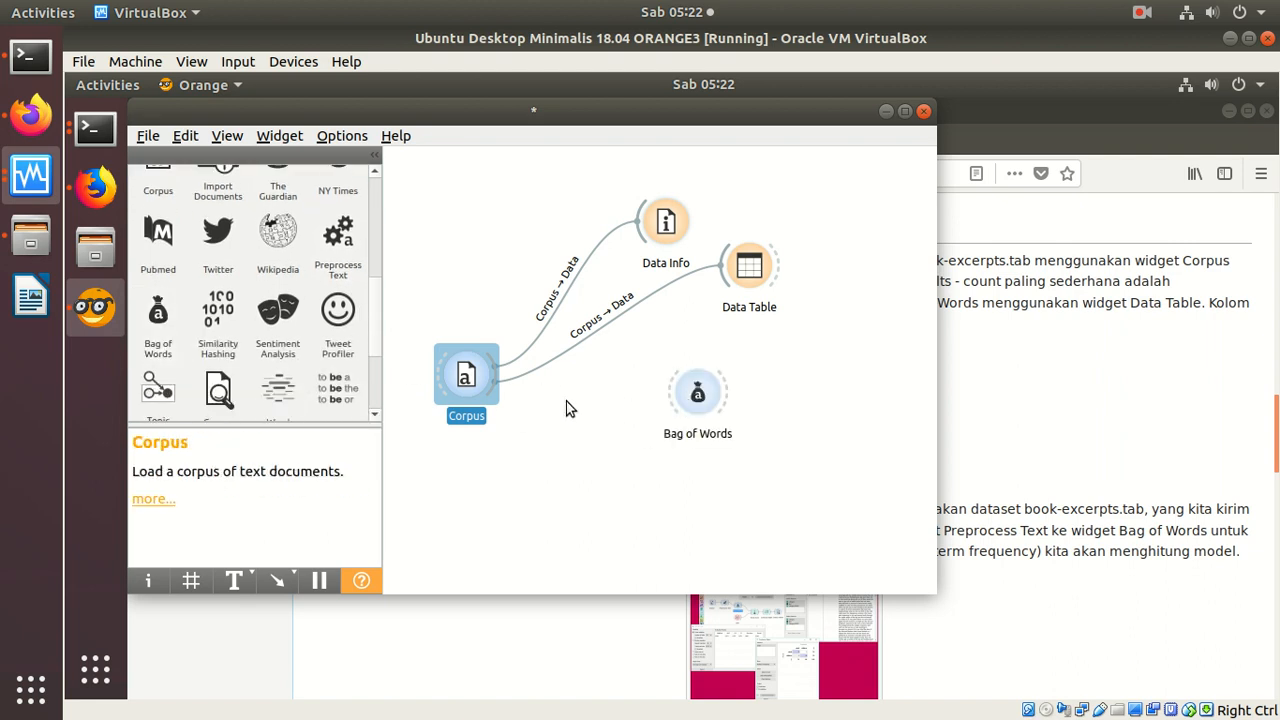
click(502, 407)
drag(487, 390, 609, 437)
click(660, 445)
click(664, 429)
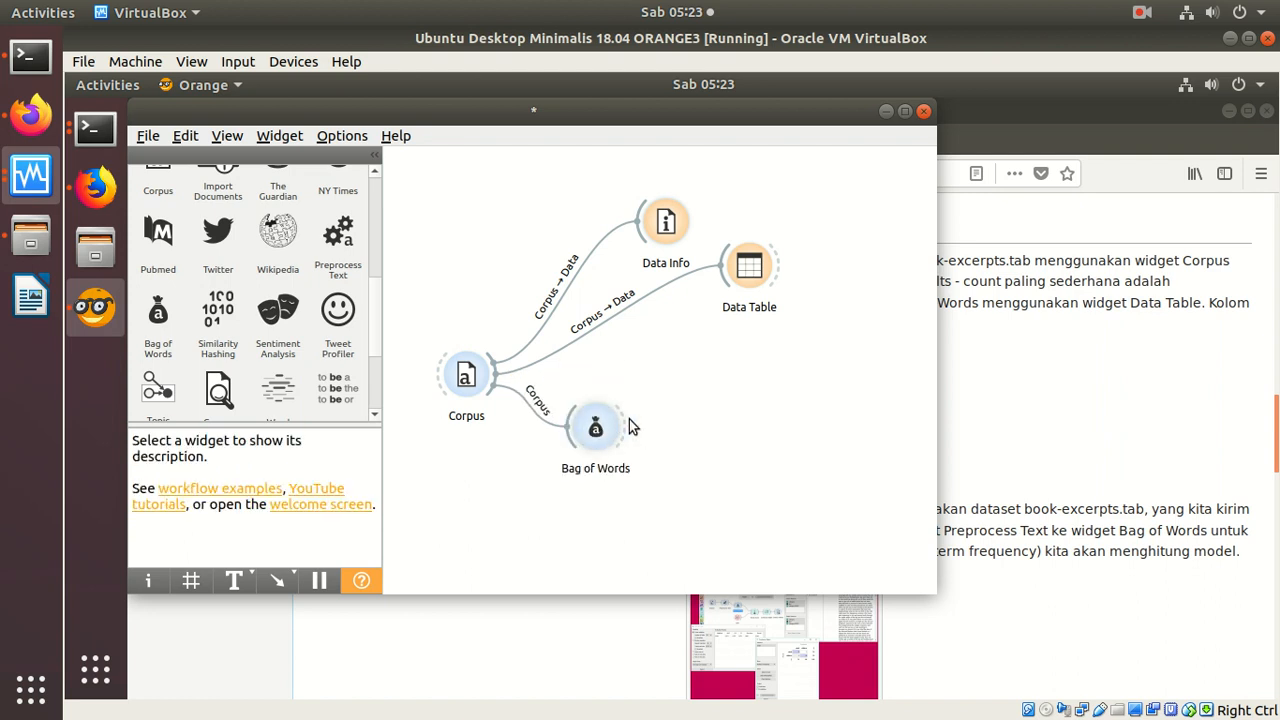
Step: Add a second Data Table widget and connect the Bag of Words output to it
drag(372, 293, 376, 157)
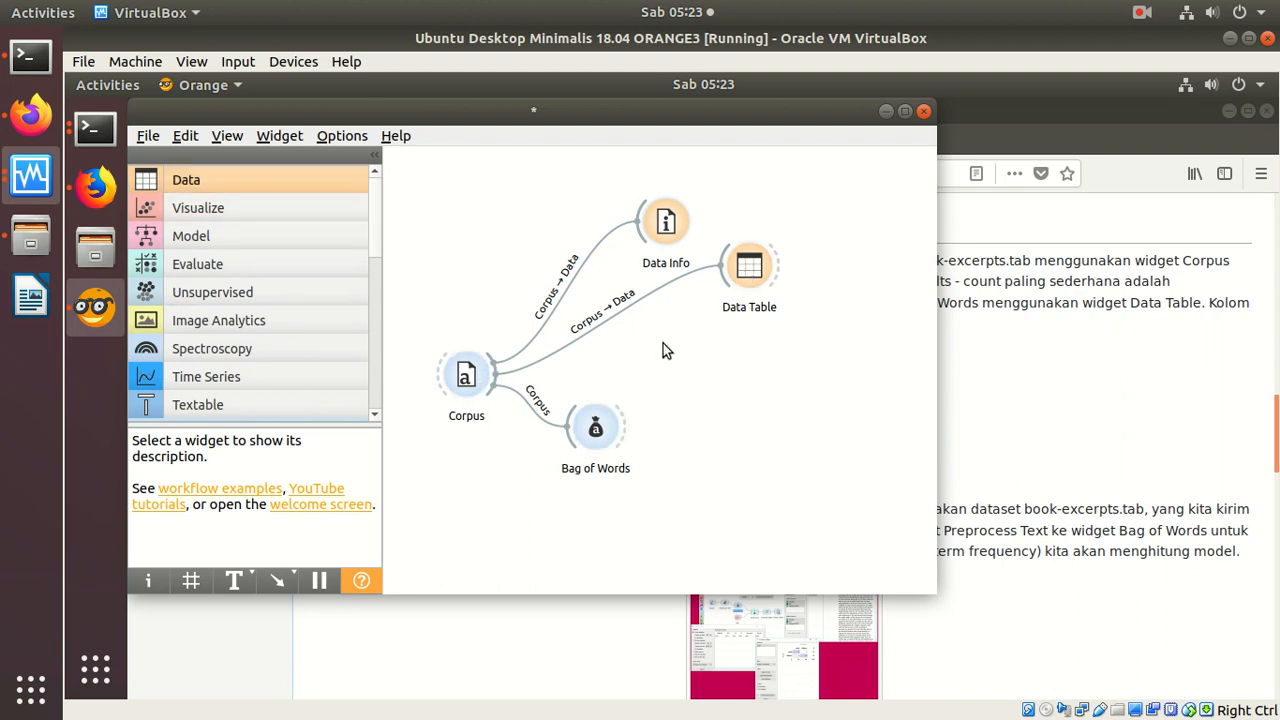
click(289, 181)
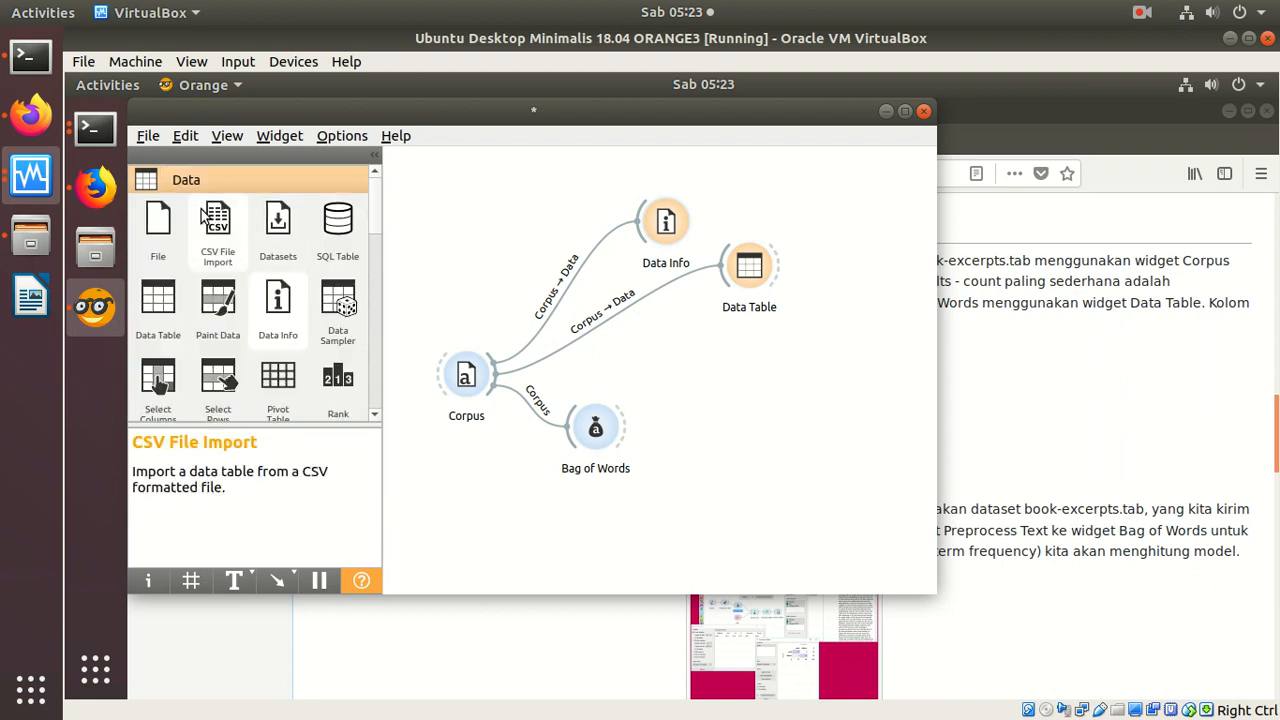
drag(158, 300, 777, 417)
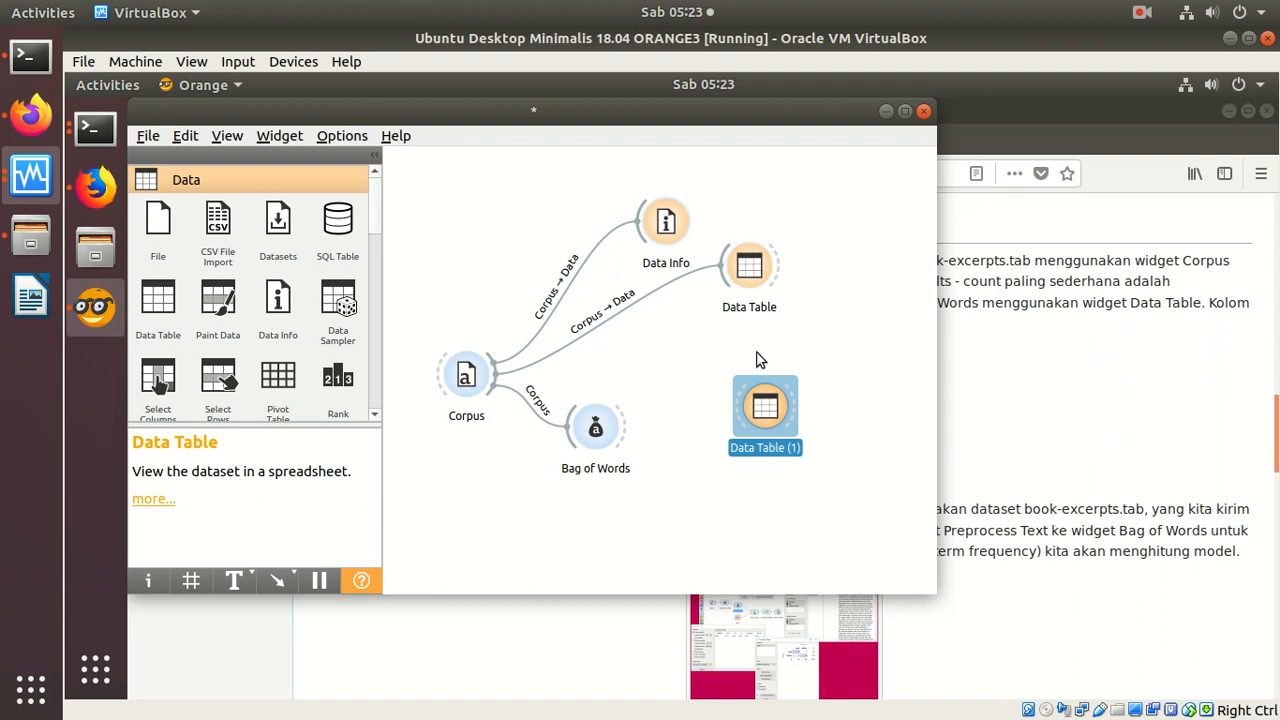
drag(624, 430, 748, 405)
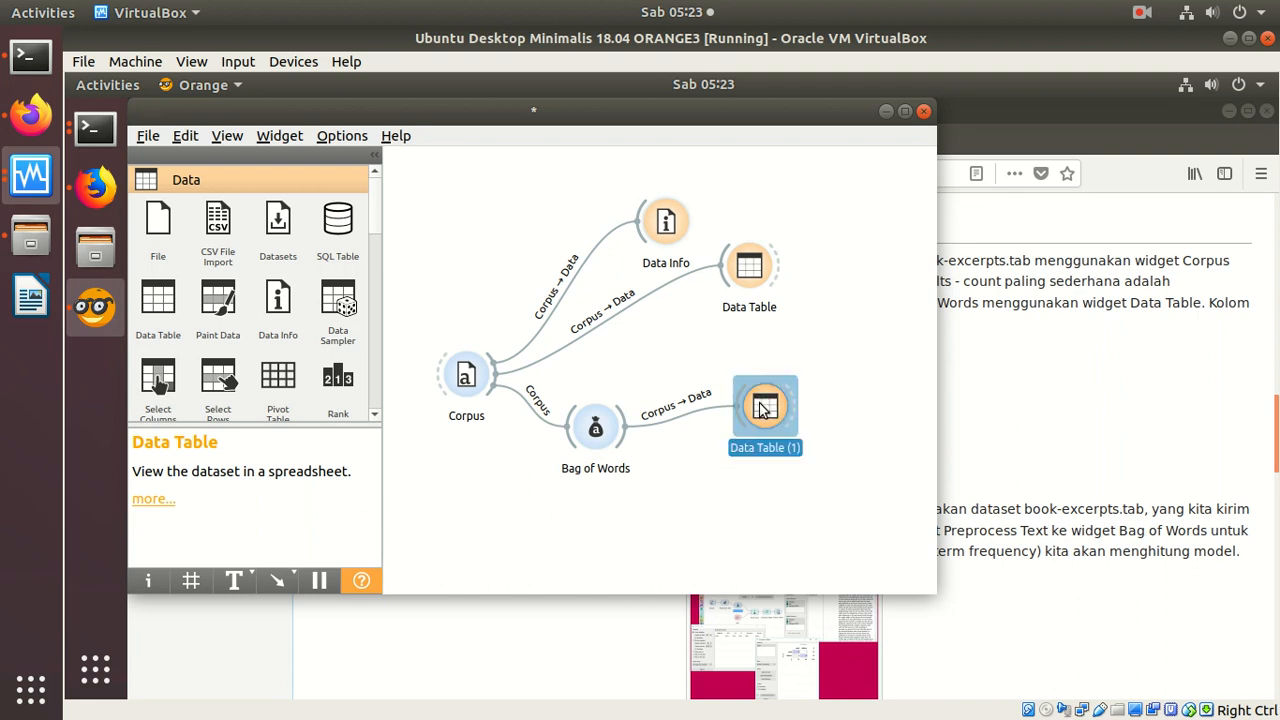
Step: Open the Data Table linked to Bag of Words and examine its last column of term frequencies, widening it
double_click(763, 405)
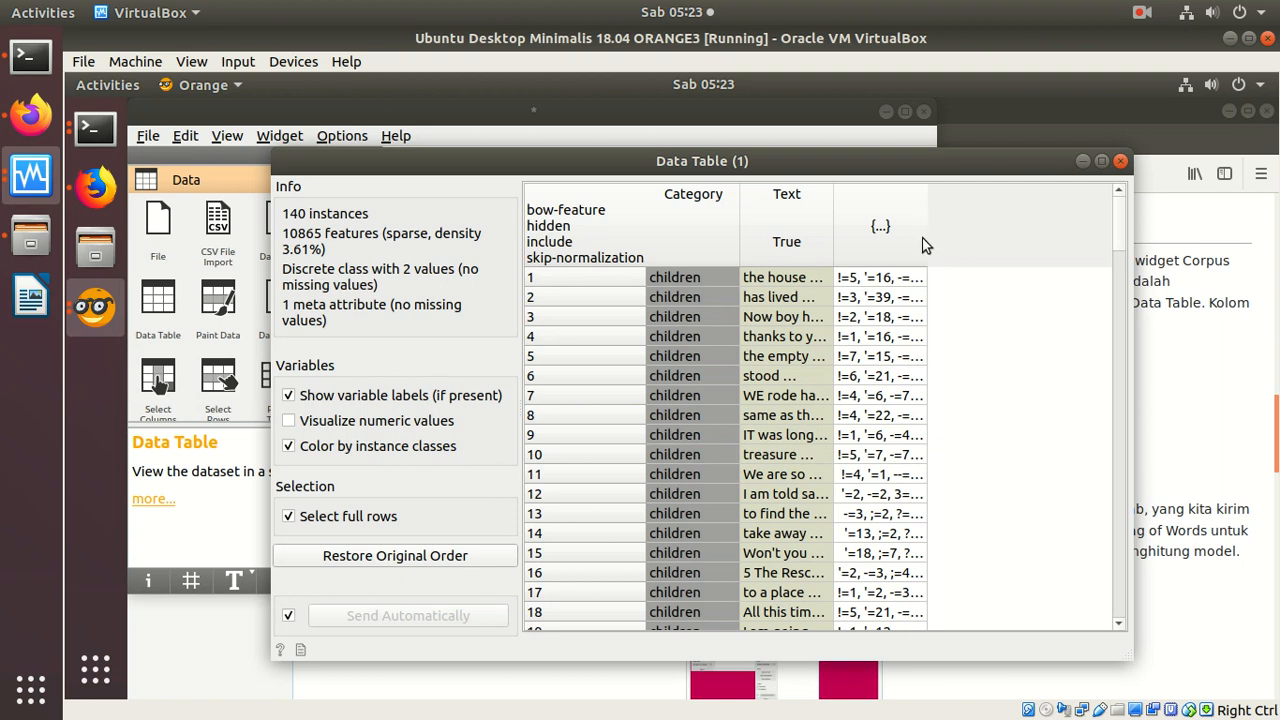
drag(928, 238, 1122, 226)
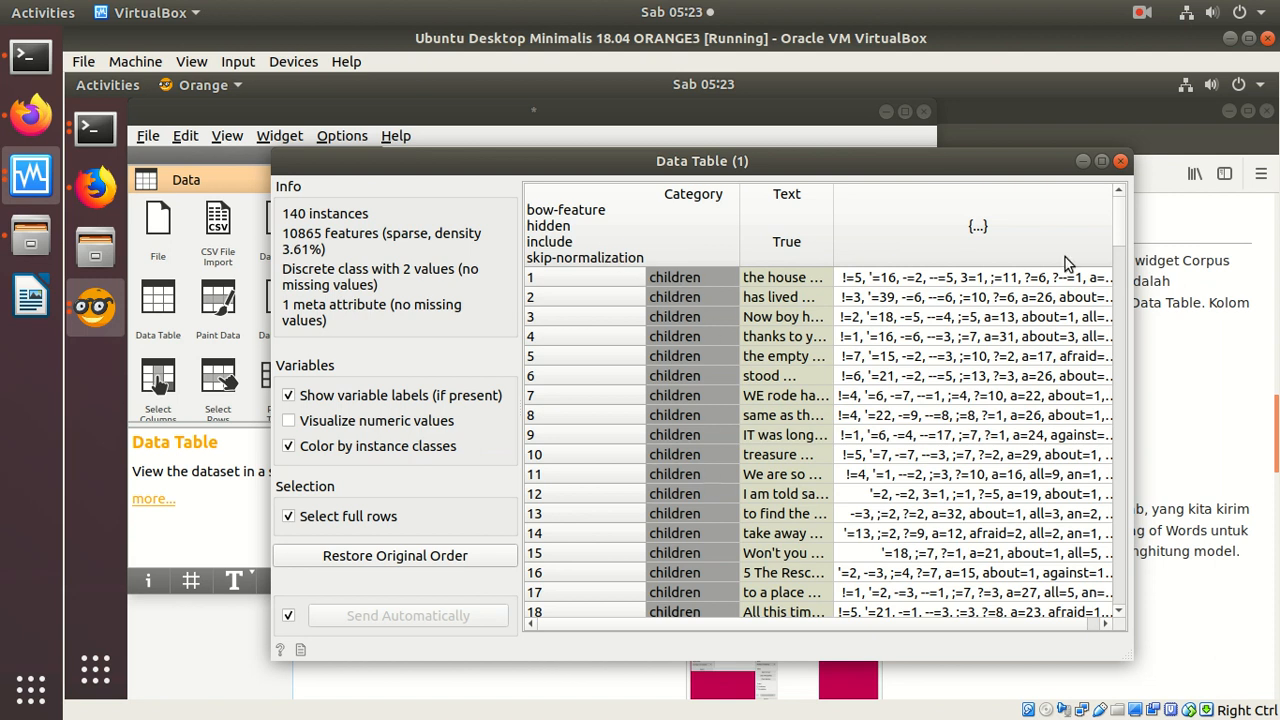
click(1121, 163)
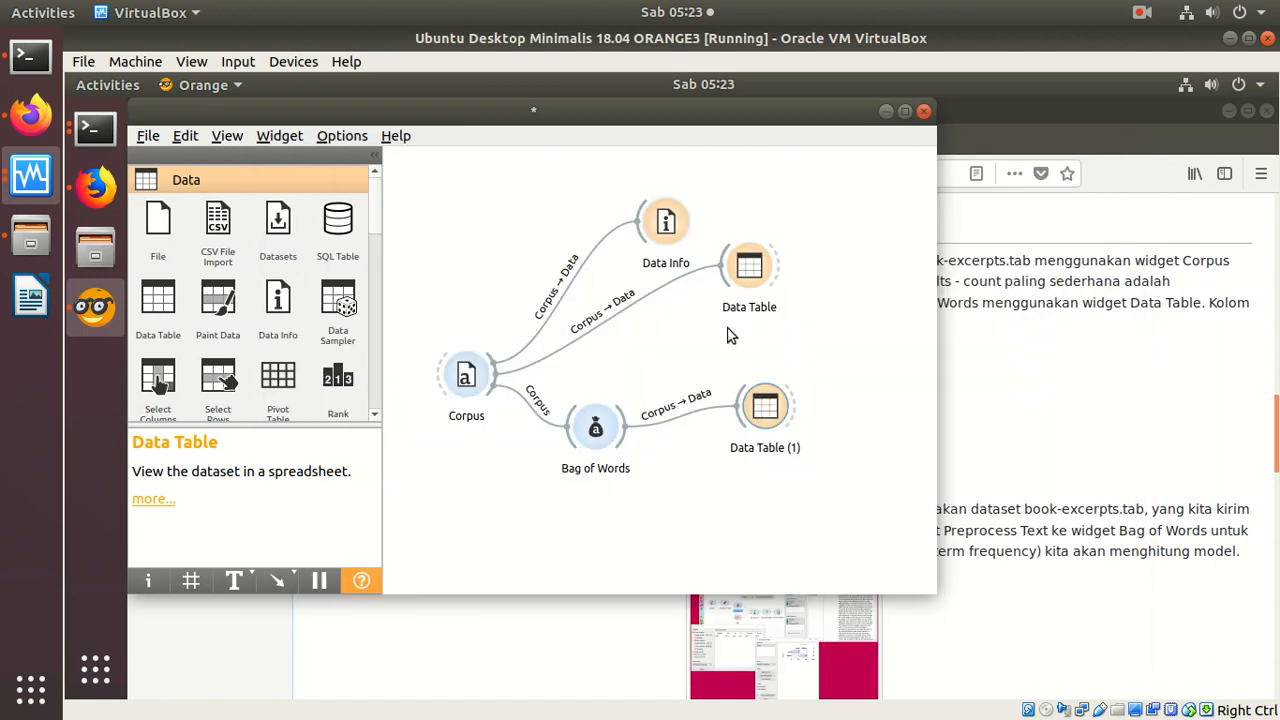
Step: Remove the link between Corpus and Bag of Words, and add a Preprocess Text widget between them connected to Corpus
right_click(528, 404)
click(573, 469)
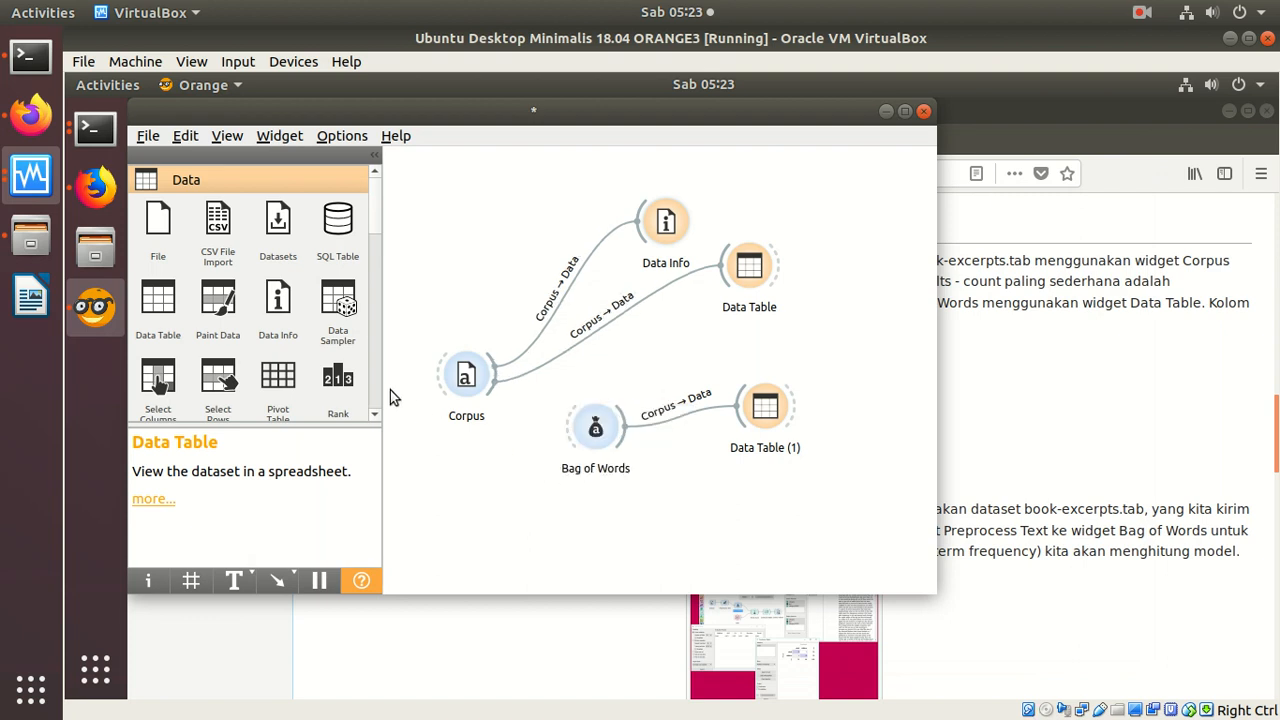
scroll(377, 394, down, 15)
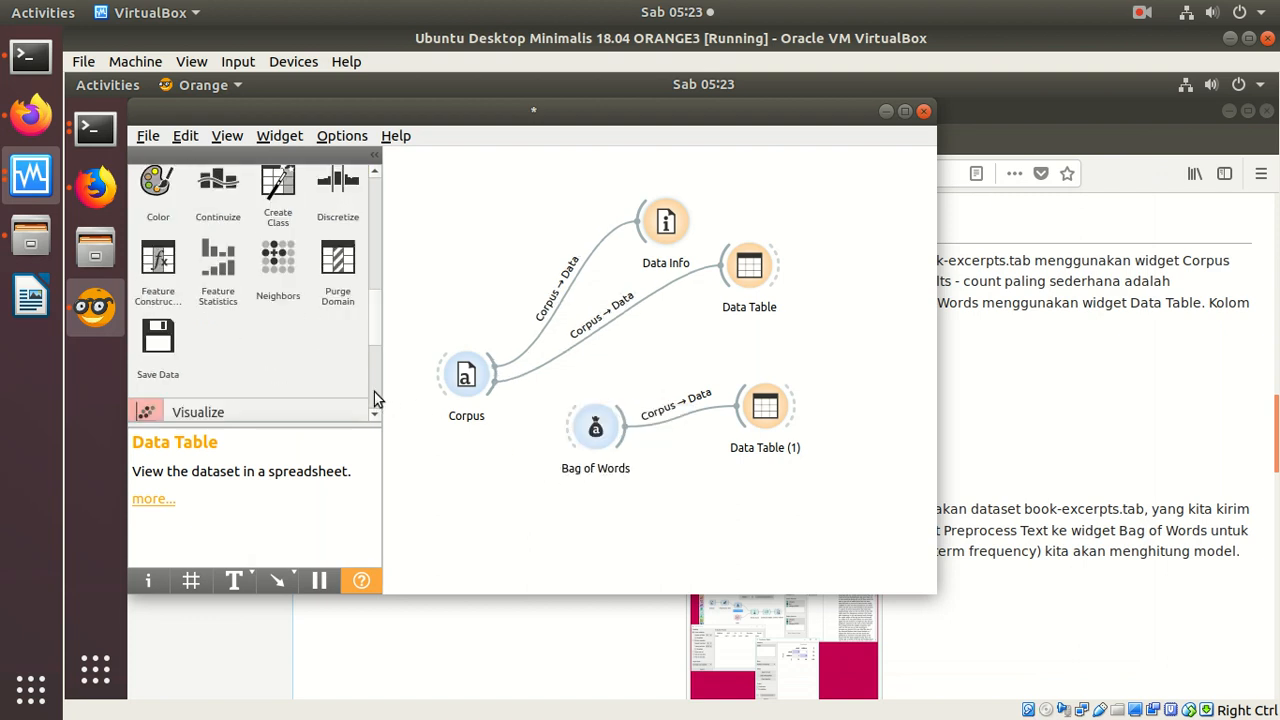
mouse_move(377, 362)
mouse_down()
mouse_move(381, 184)
mouse_move(340, 388)
mouse_up()
click(261, 349)
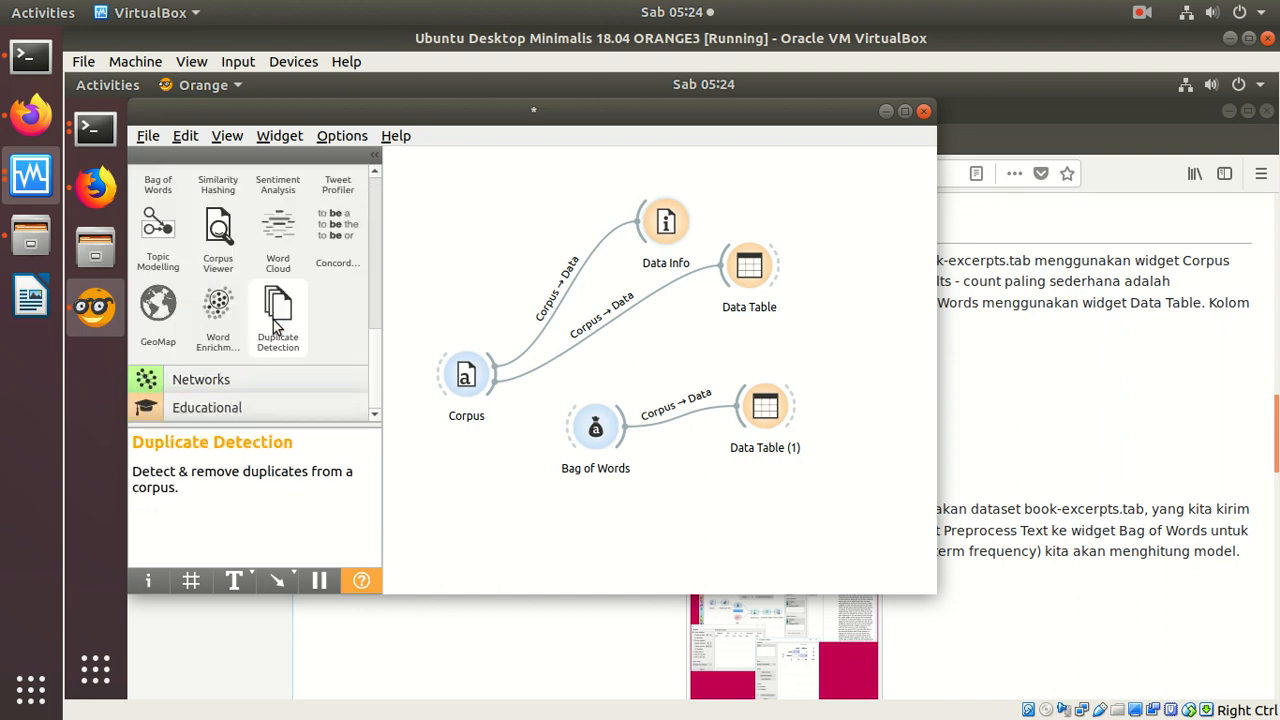
drag(378, 345, 571, 414)
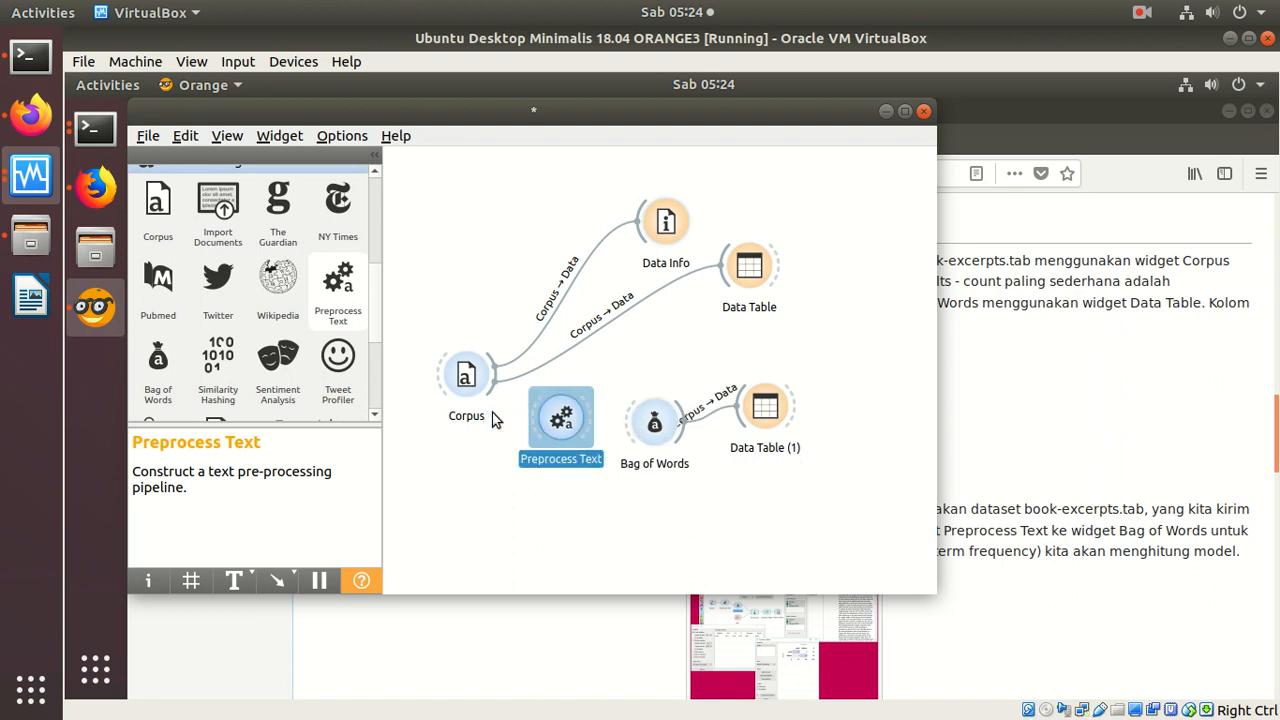
drag(490, 396, 565, 420)
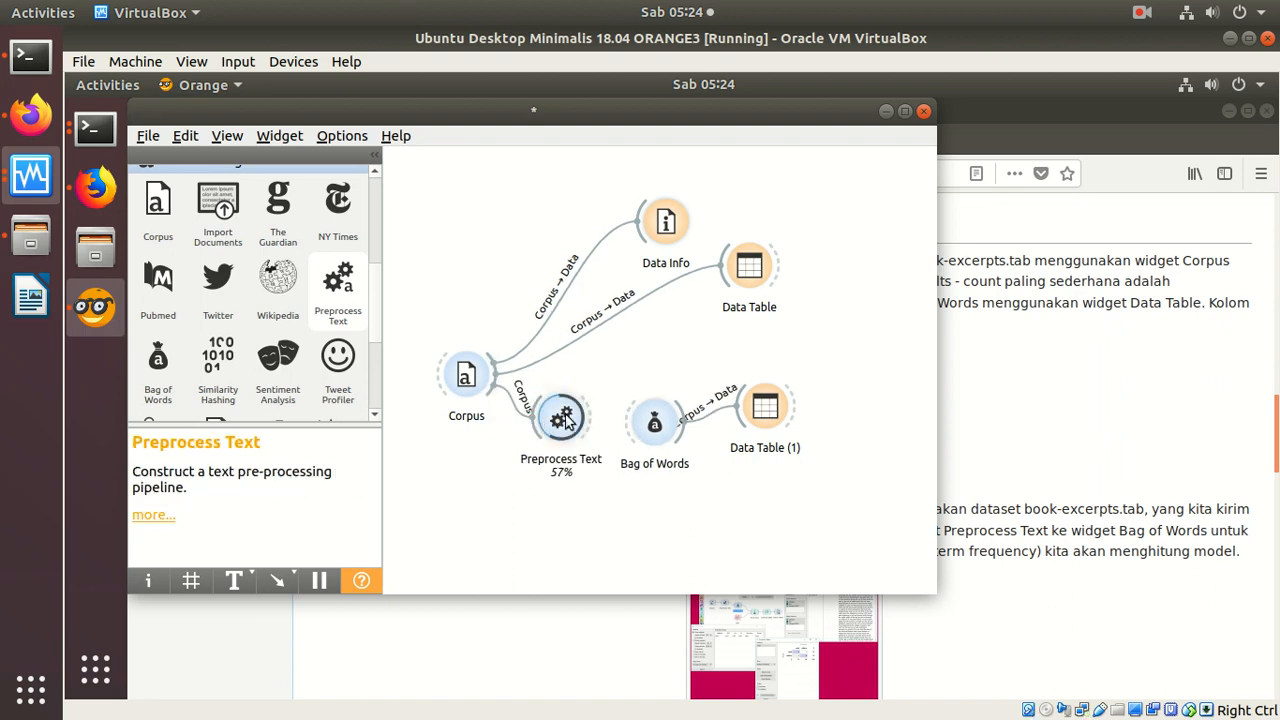
Step: Set the tokenization method in the Preprocess Text widget to Regexp with the pattern \w+
double_click(566, 418)
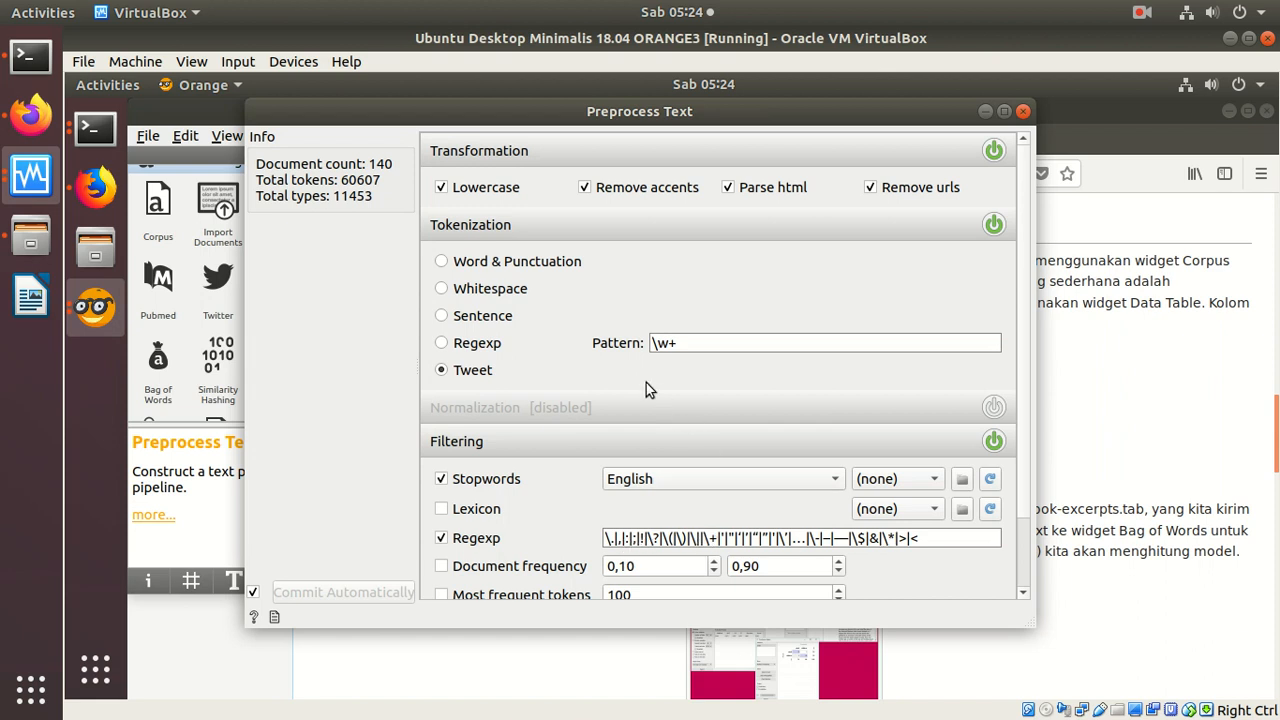
click(440, 345)
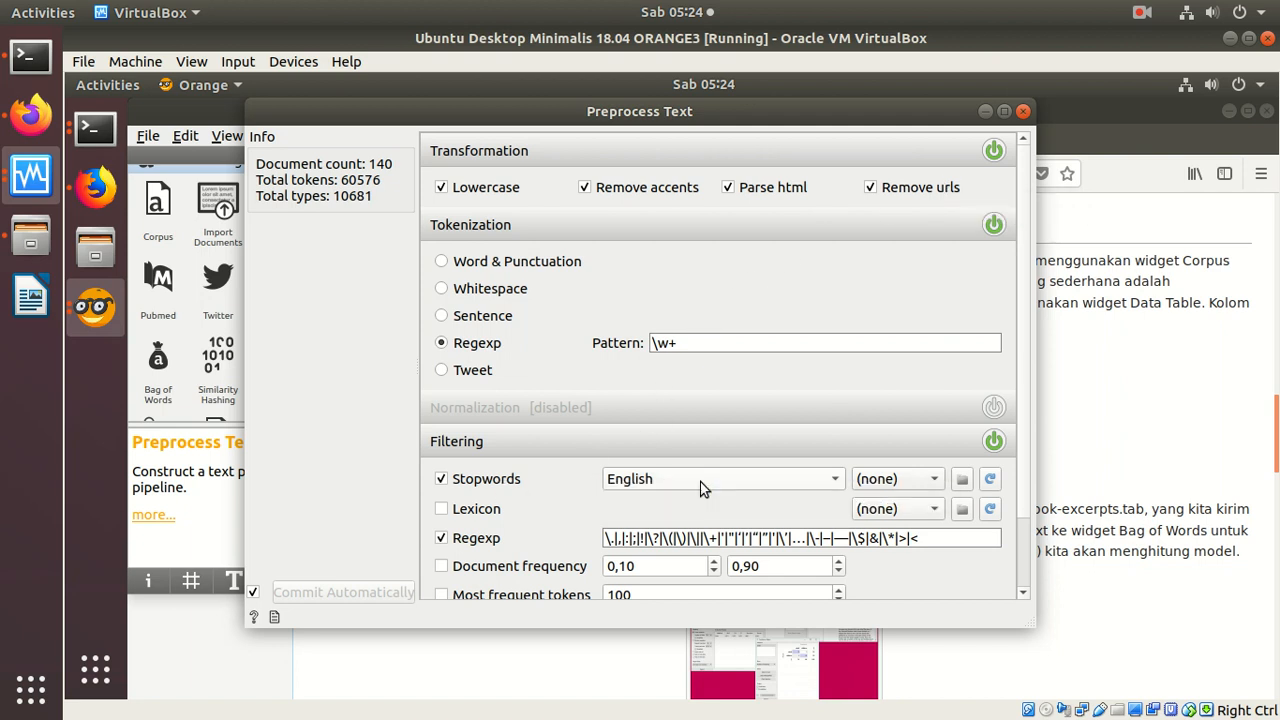
Step: Connect Preprocess Text to Bag of Words and examine the widened term-frequency column in the Data Table linked to Bag of Words
click(1023, 111)
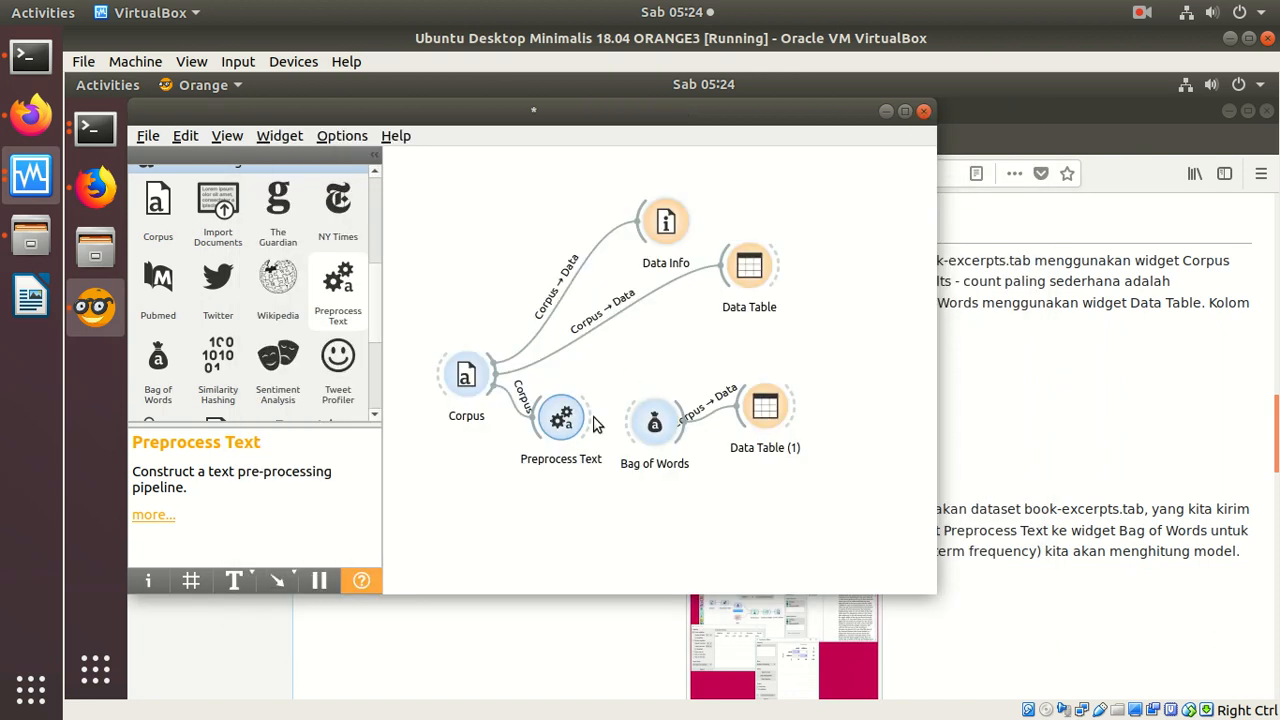
drag(590, 420, 640, 424)
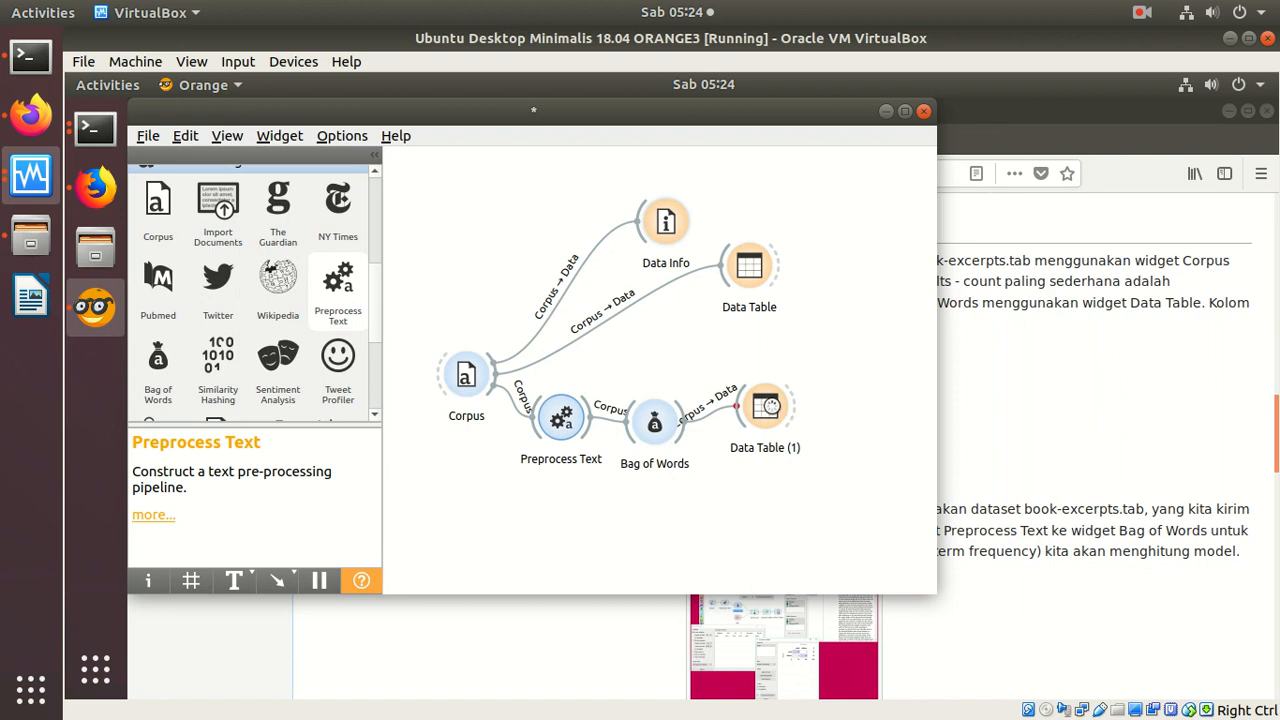
double_click(777, 412)
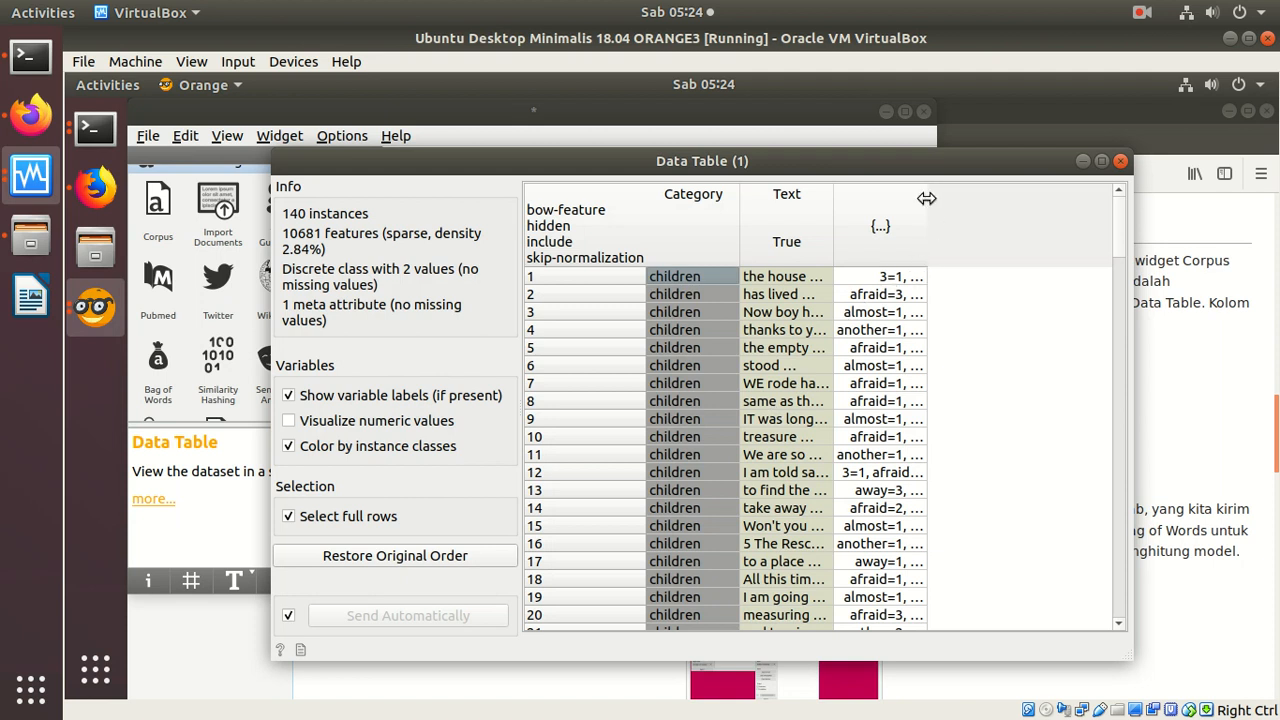
drag(930, 203, 1076, 204)
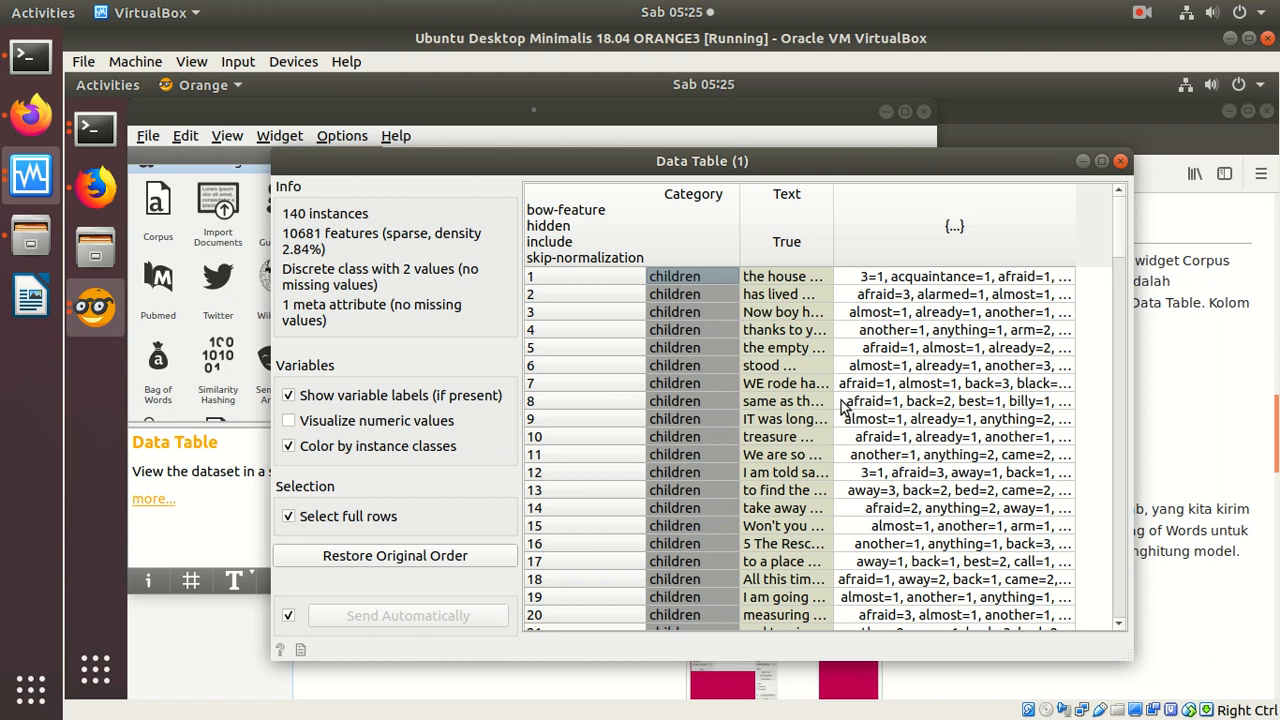
click(1120, 161)
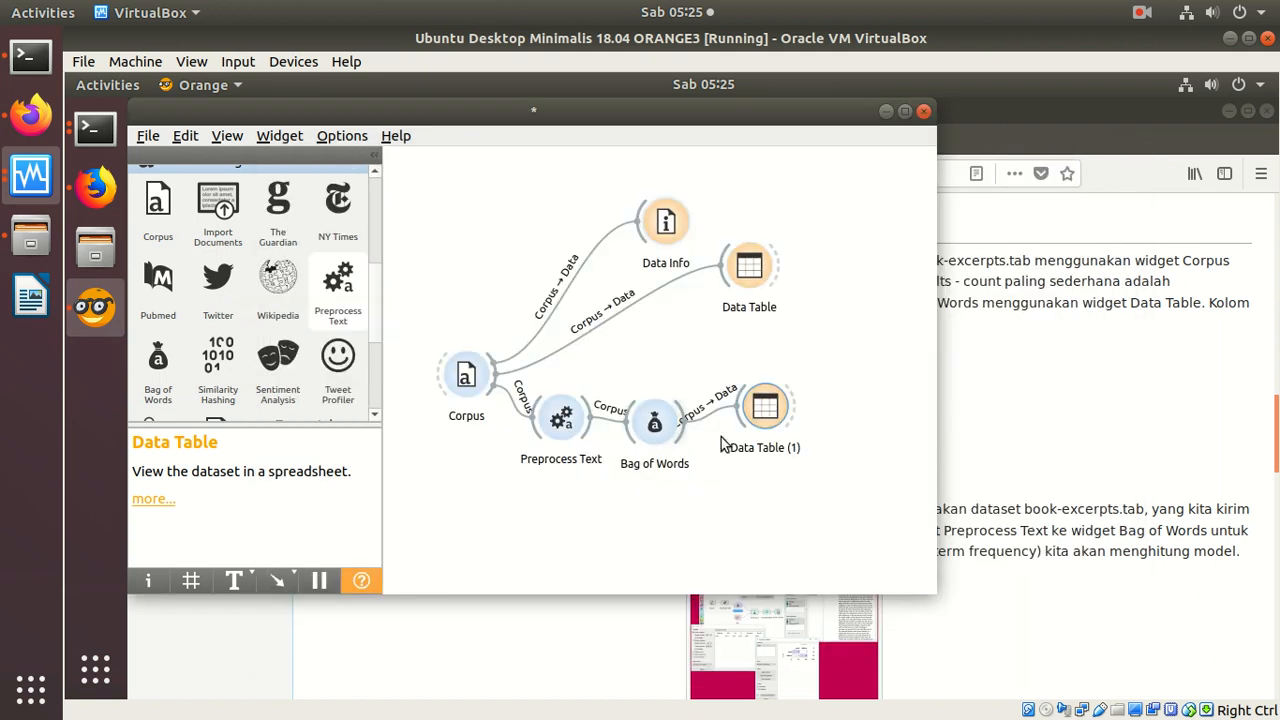
Step: Switch to Firefox and examine the wiki's two Bag of Words example images, including the second example's full-size workflow and evaluation windows
click(88, 184)
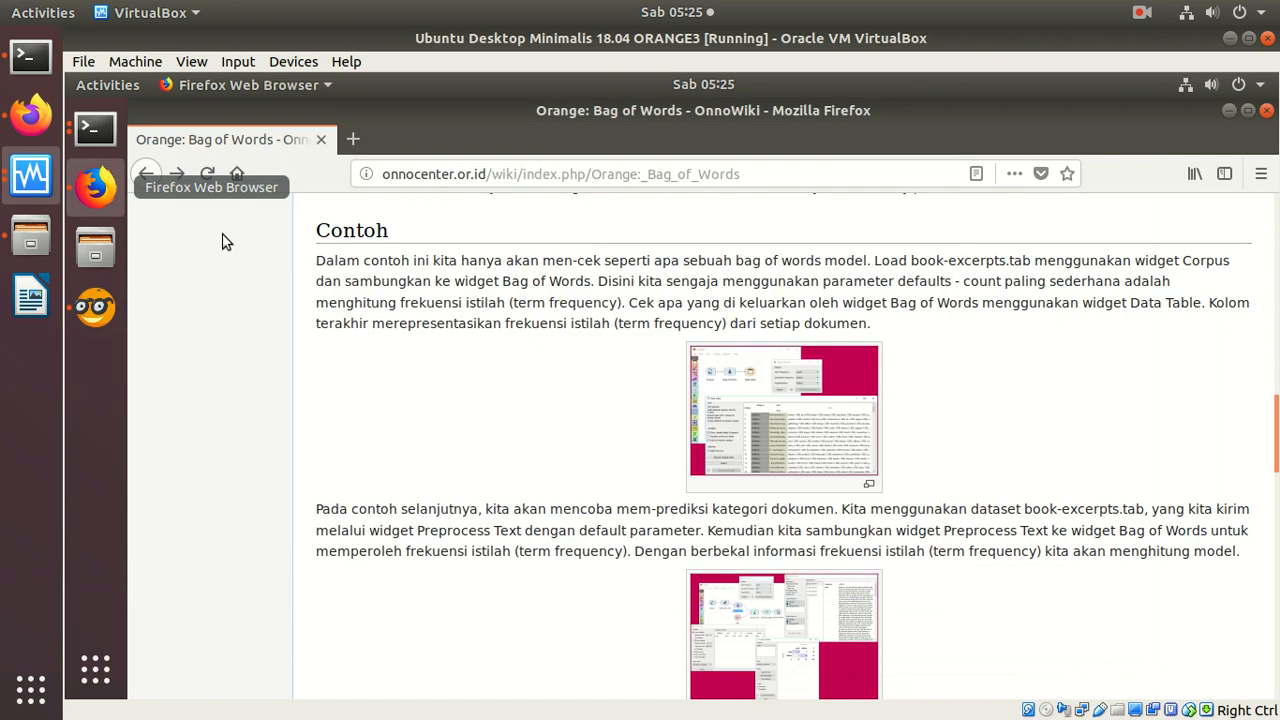
click(766, 373)
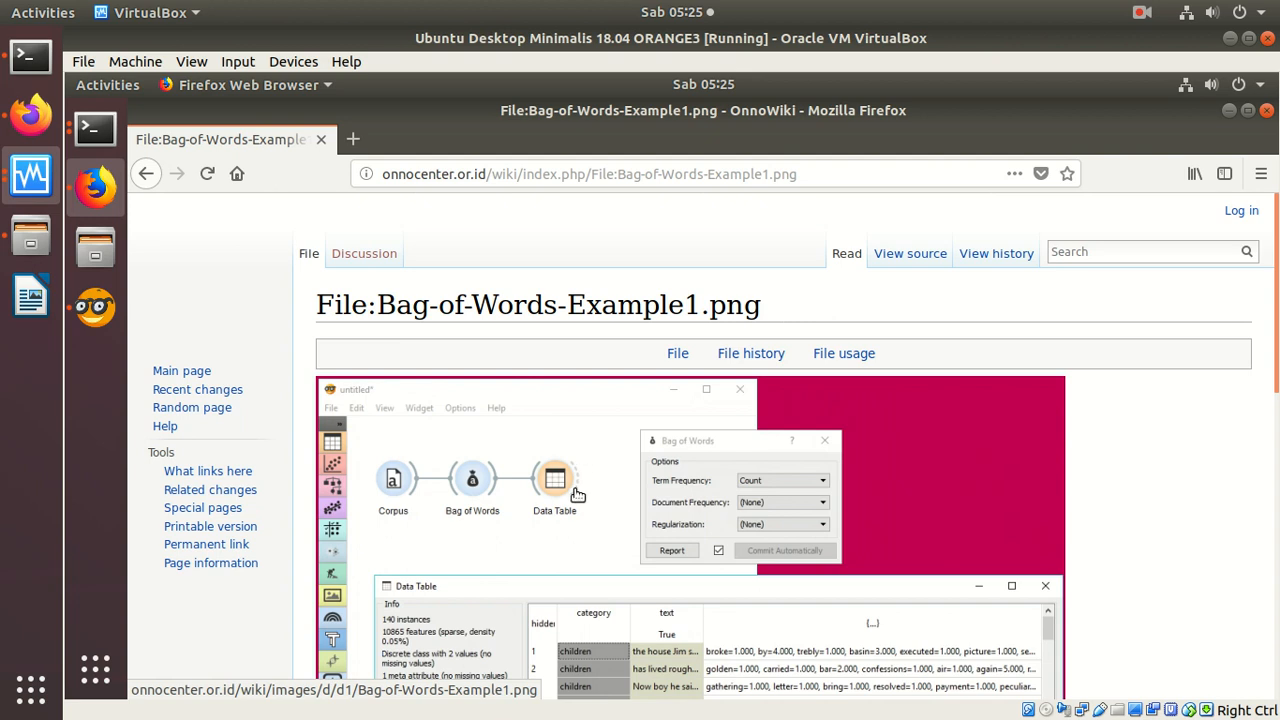
click(148, 175)
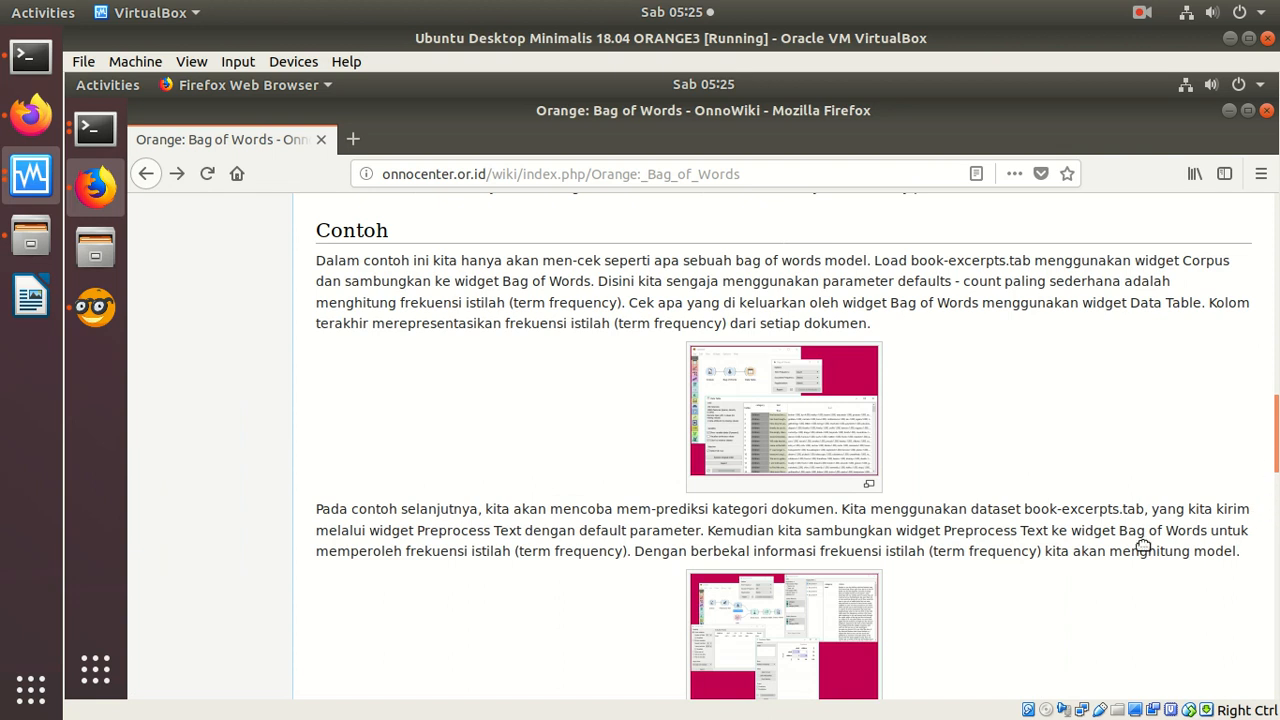
scroll(1118, 546, down, 1)
scroll(1118, 546, down, 5)
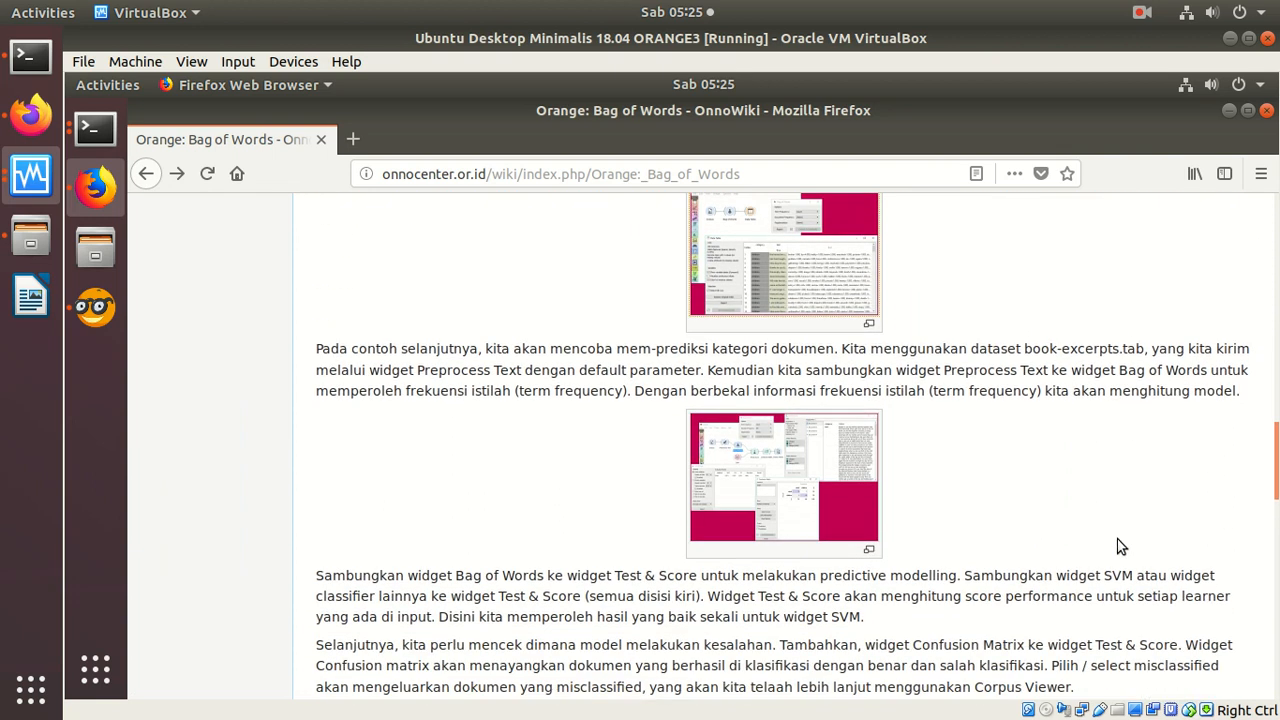
click(811, 325)
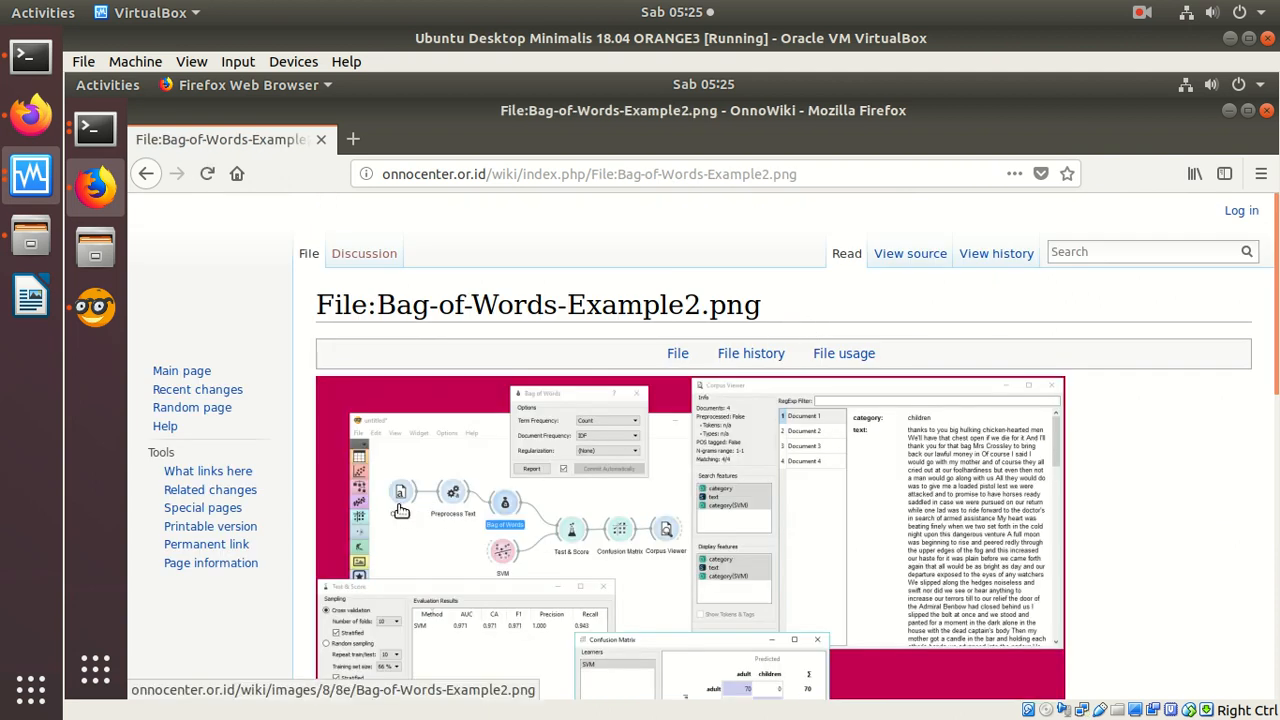
click(502, 512)
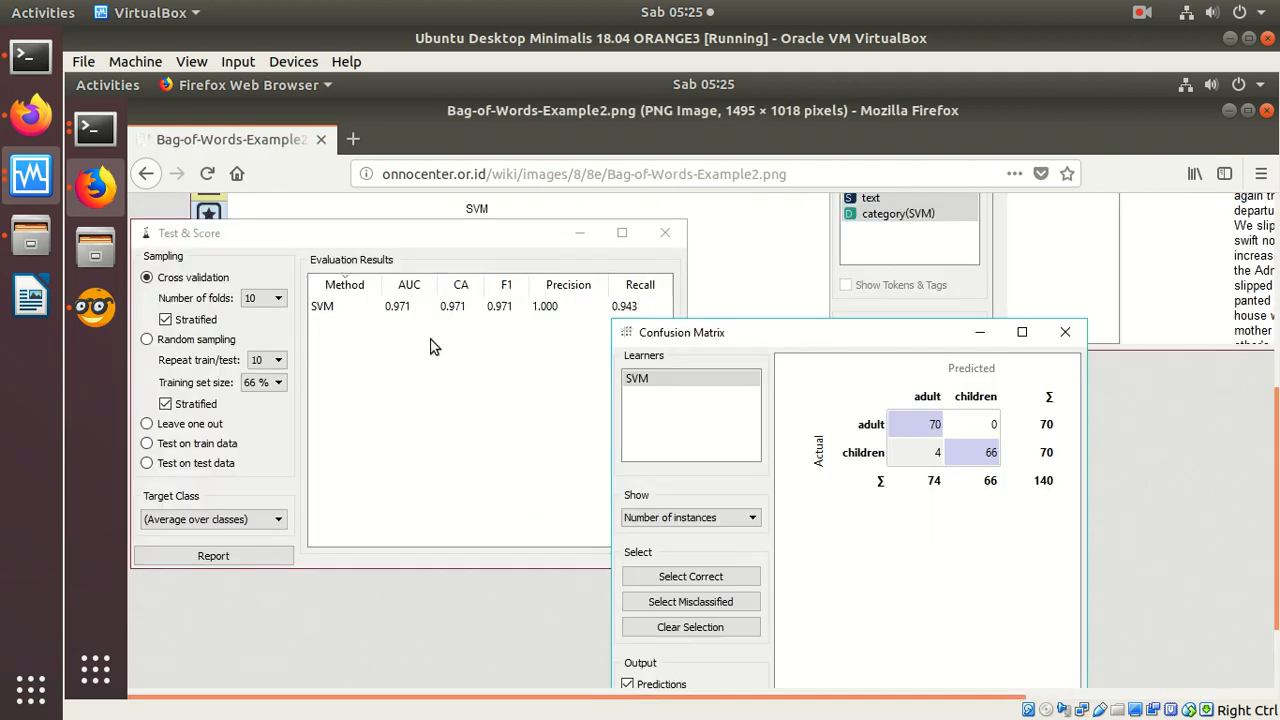
click(1275, 274)
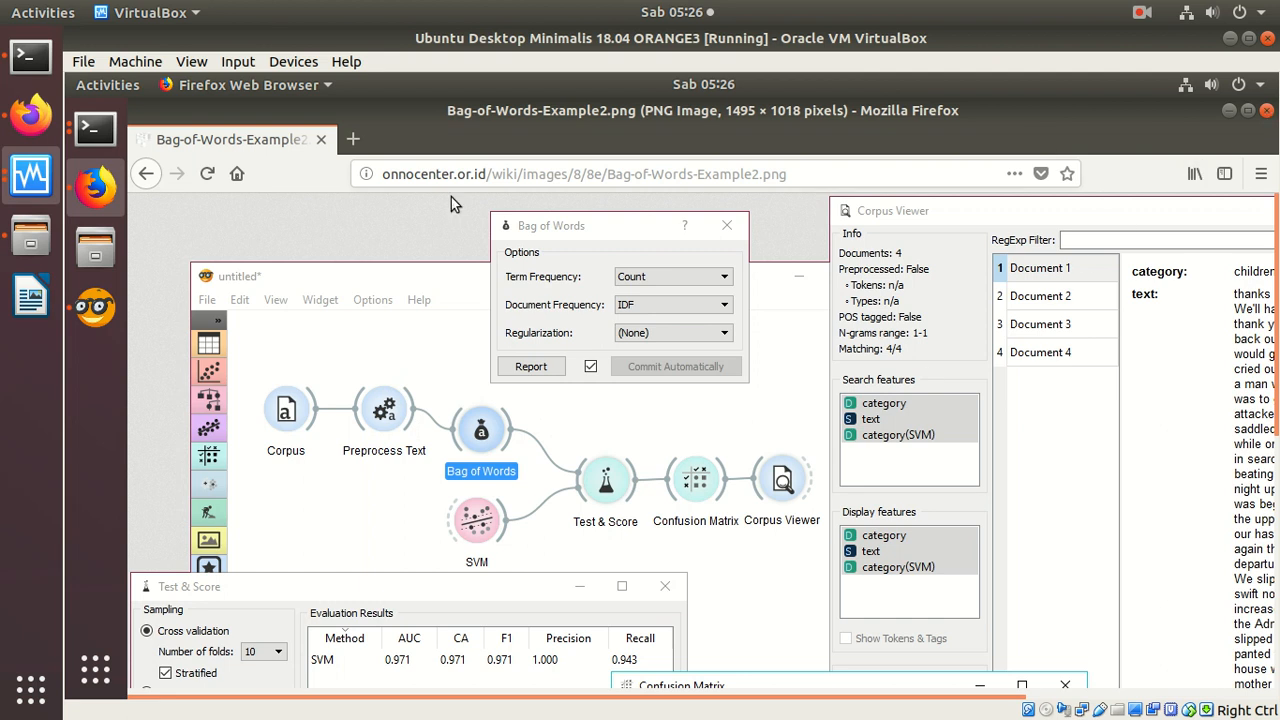
Step: Switch to Orange and move all the existing widgets closer together in the upper part of the canvas to free space
click(95, 306)
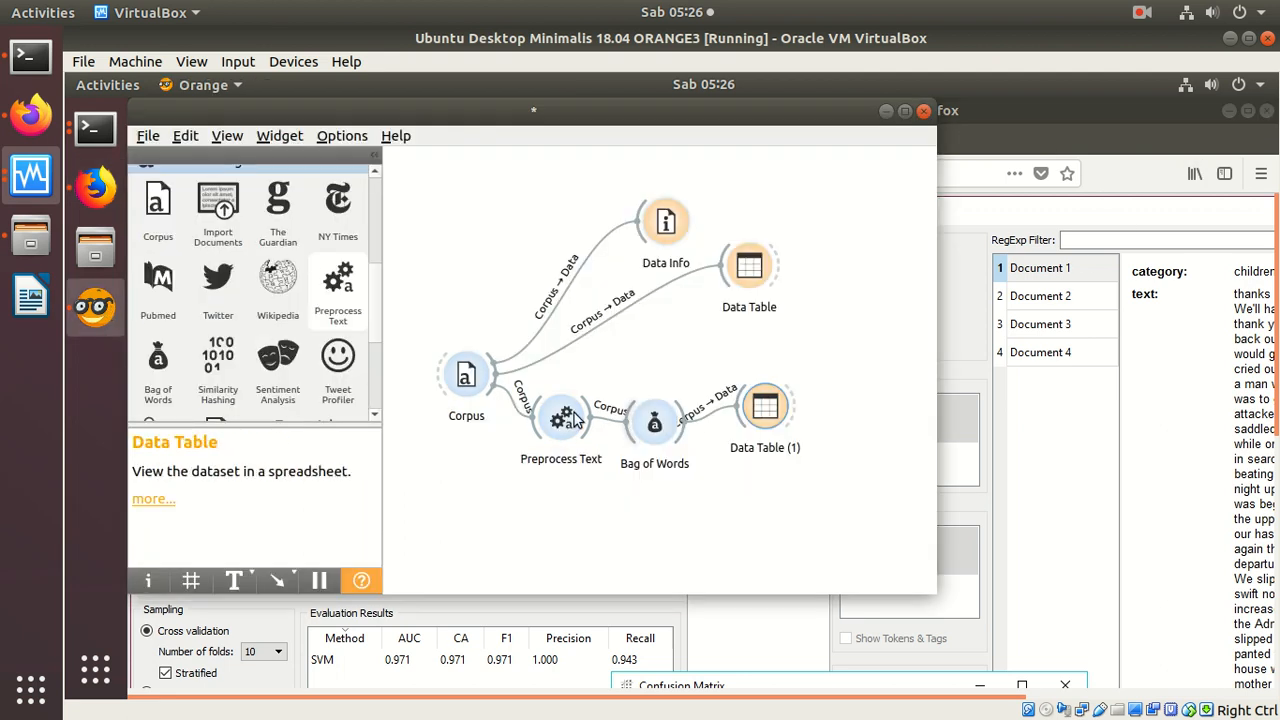
drag(465, 378, 431, 250)
drag(665, 221, 578, 179)
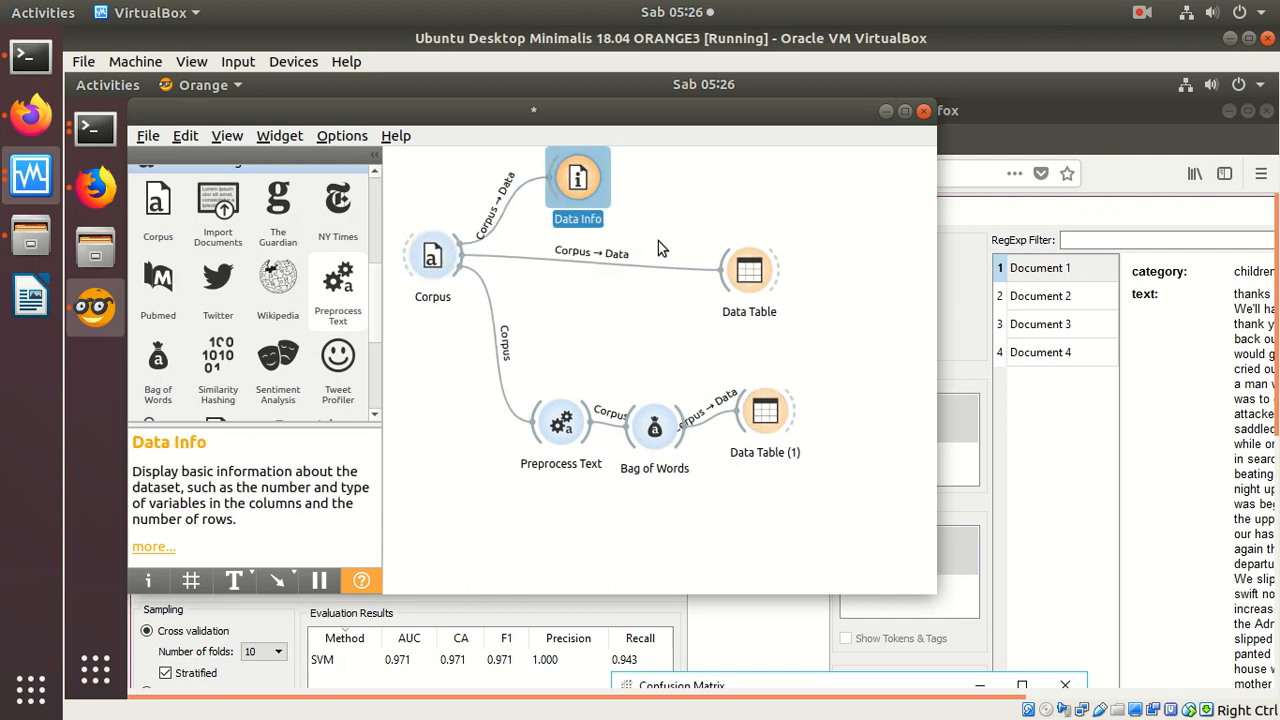
drag(752, 280, 662, 188)
drag(562, 432, 522, 340)
drag(651, 438, 614, 342)
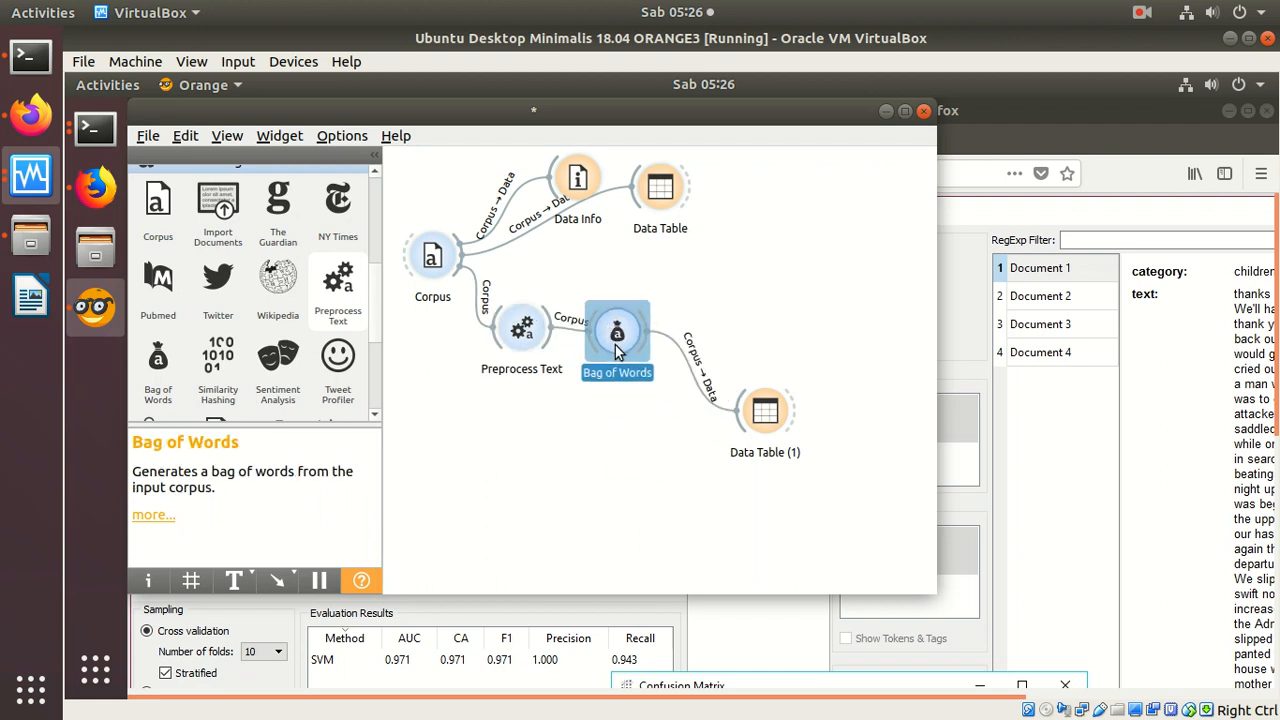
drag(734, 412, 733, 200)
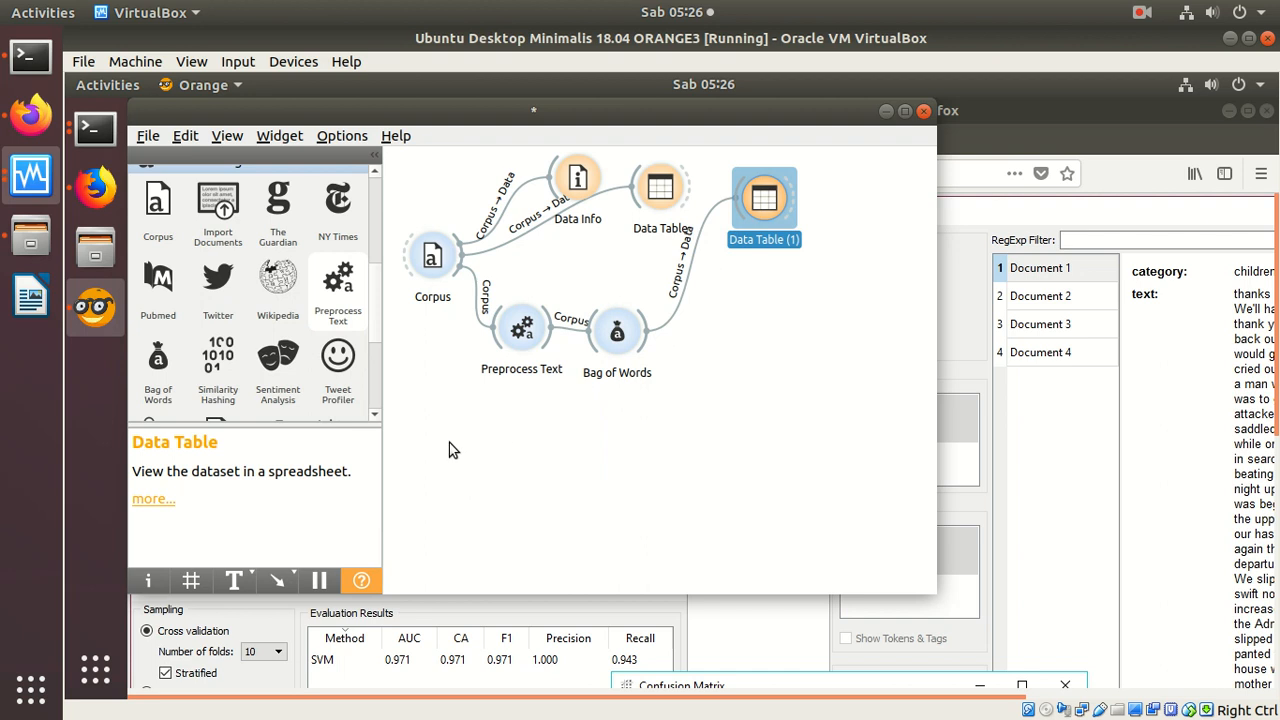
Step: Add a Test and Score widget fed by Bag of Words and a Confusion Matrix widget fed by Test and Score
drag(373, 287, 378, 178)
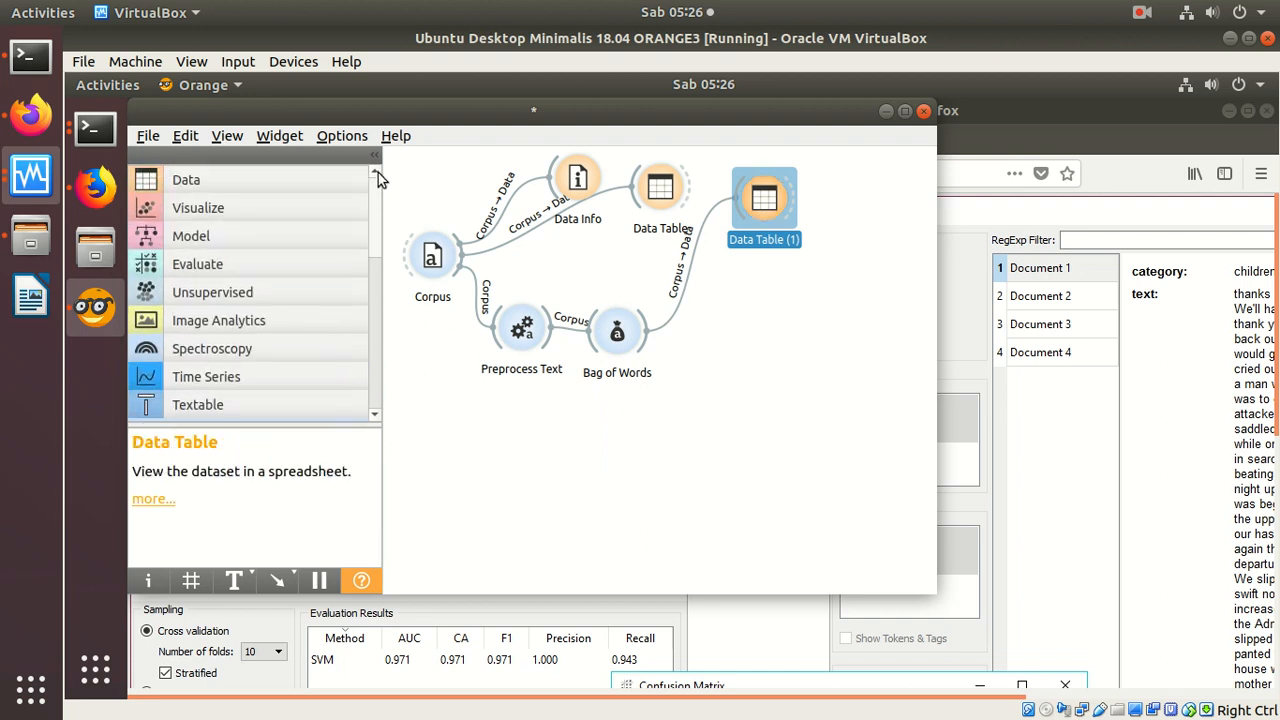
click(190, 263)
drag(158, 312, 737, 359)
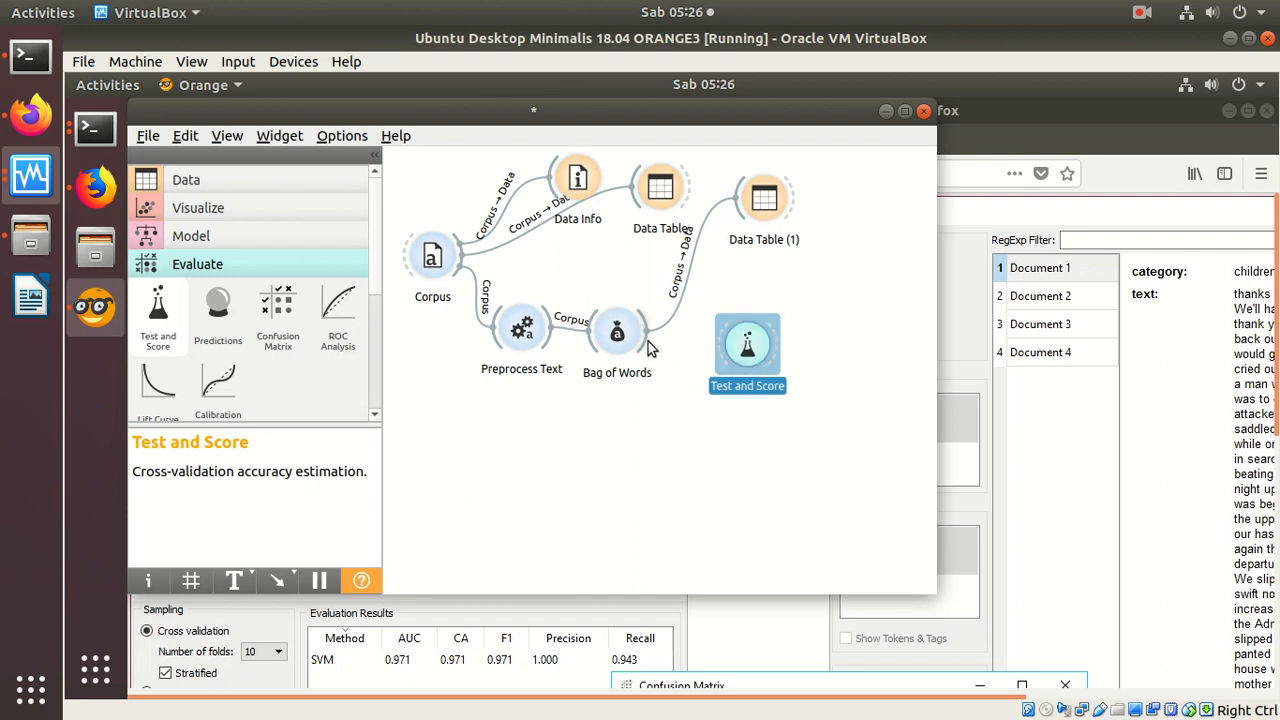
drag(645, 343, 745, 345)
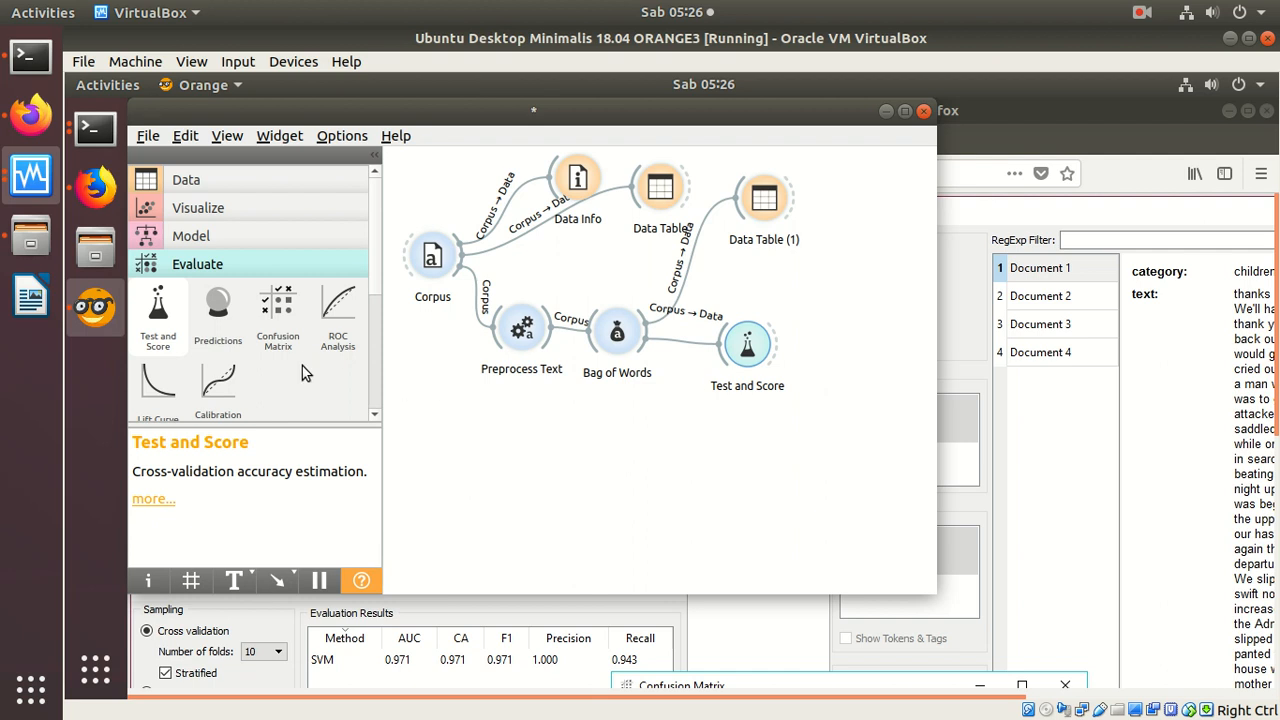
drag(262, 345, 808, 333)
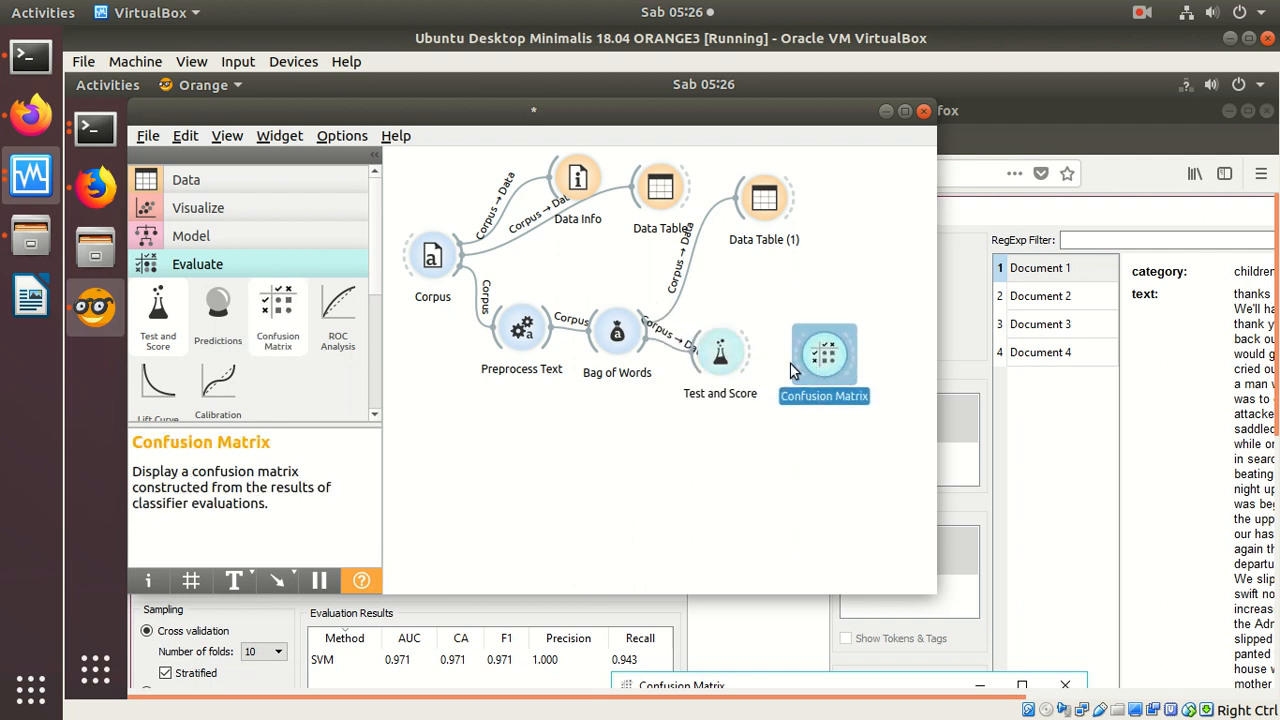
drag(745, 358, 815, 355)
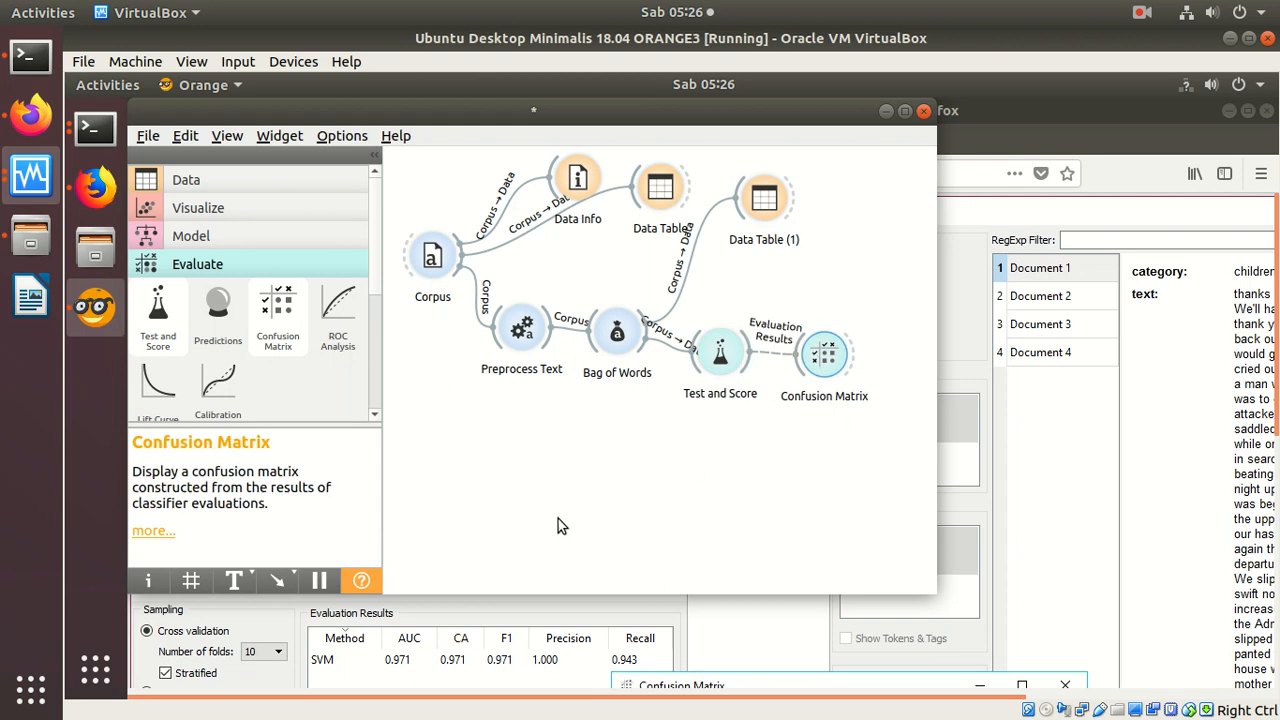
Step: Add SVM, Logistic Regression and Naive Bayes widgets below Bag of Words and connect each as a learner to Test and Score
click(225, 241)
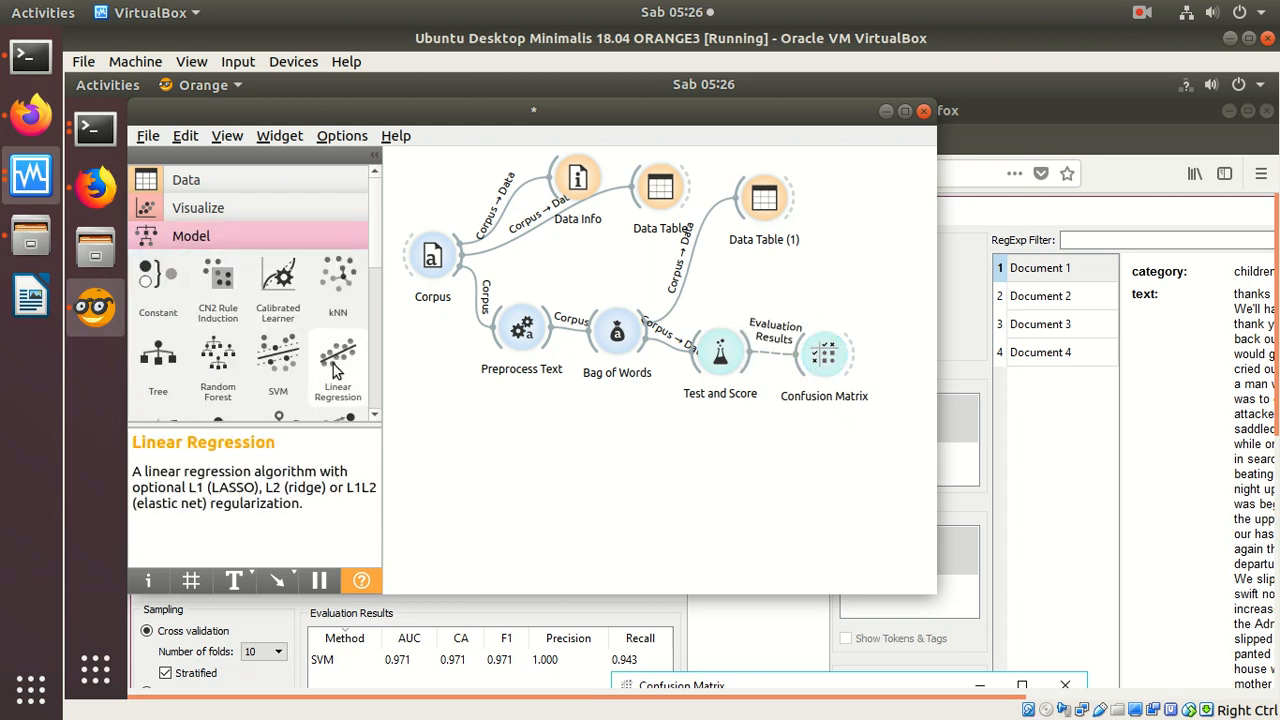
scroll(375, 417, down, 2)
drag(338, 318, 712, 356)
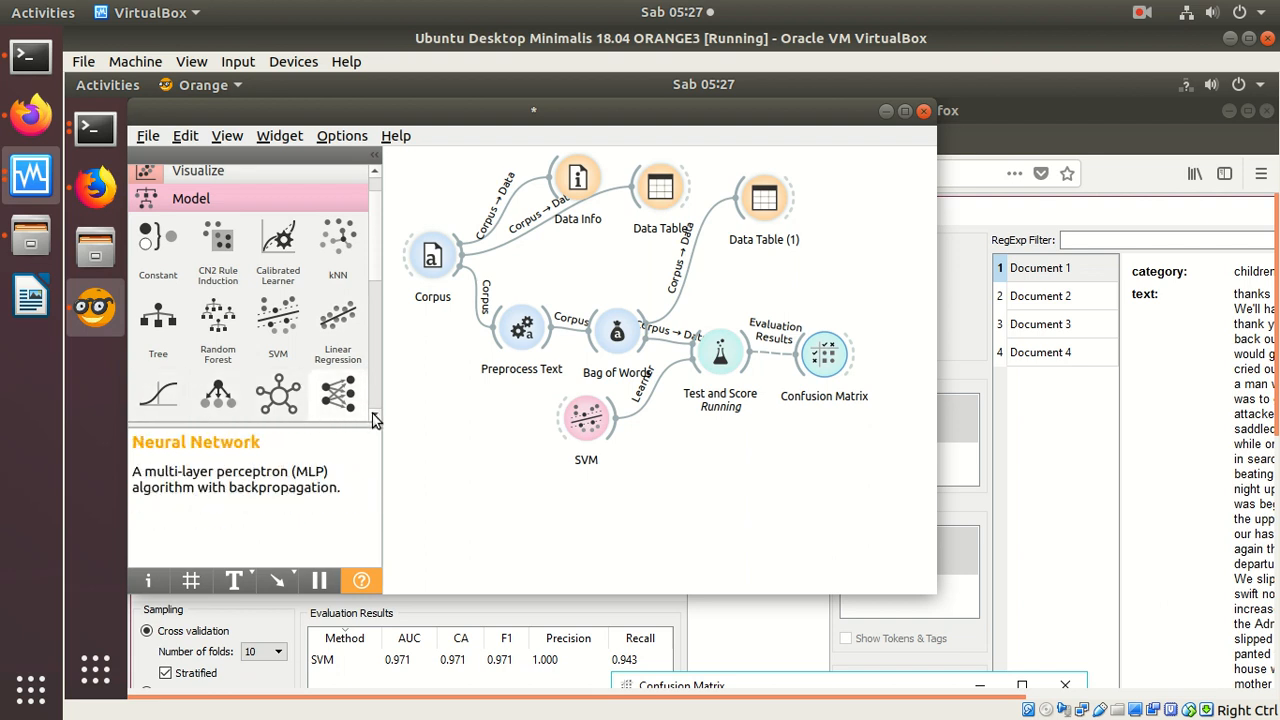
scroll(360, 415, down, 2)
drag(158, 350, 708, 355)
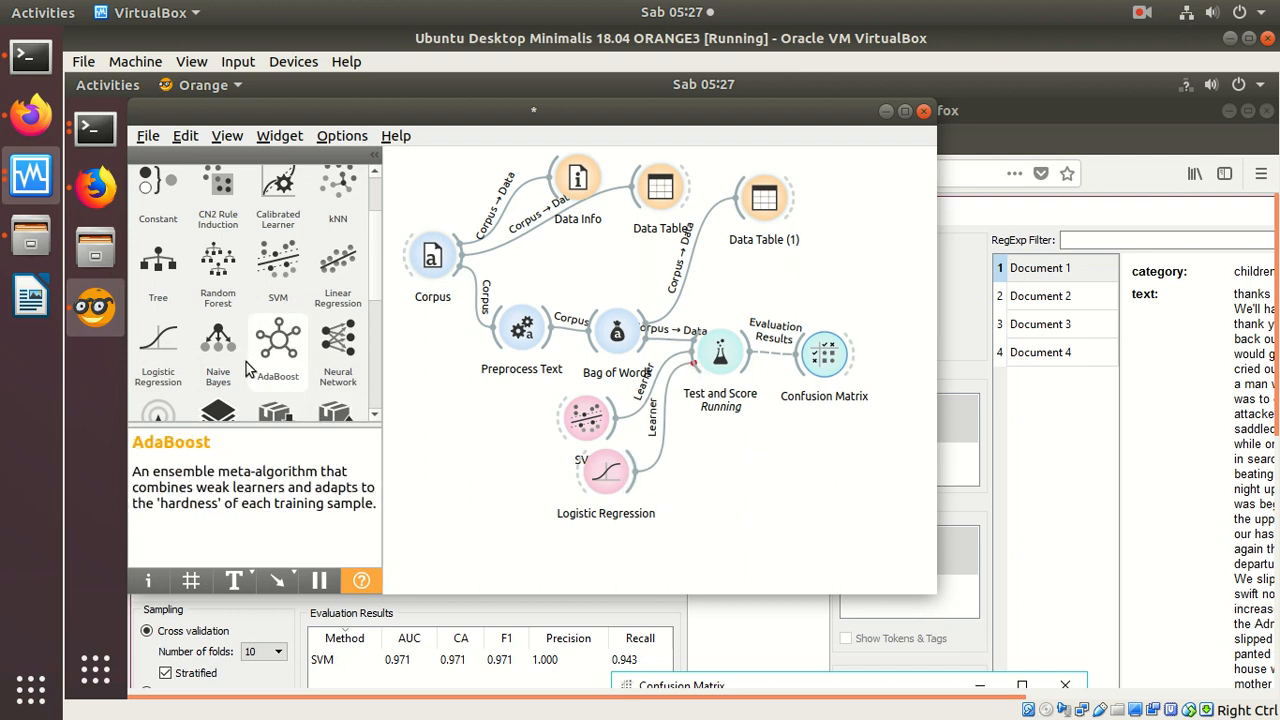
drag(222, 347, 705, 368)
click(677, 535)
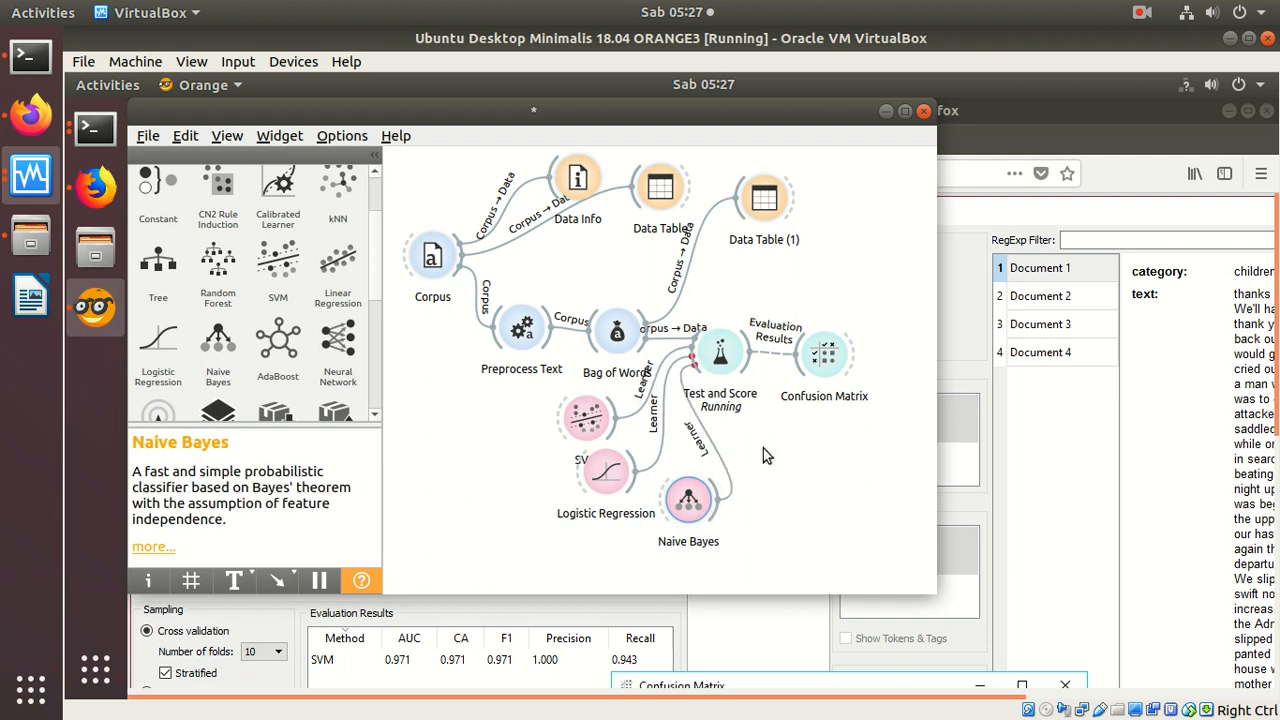
Step: Check the evaluation results and progress of Test and Score, and close its window
double_click(724, 340)
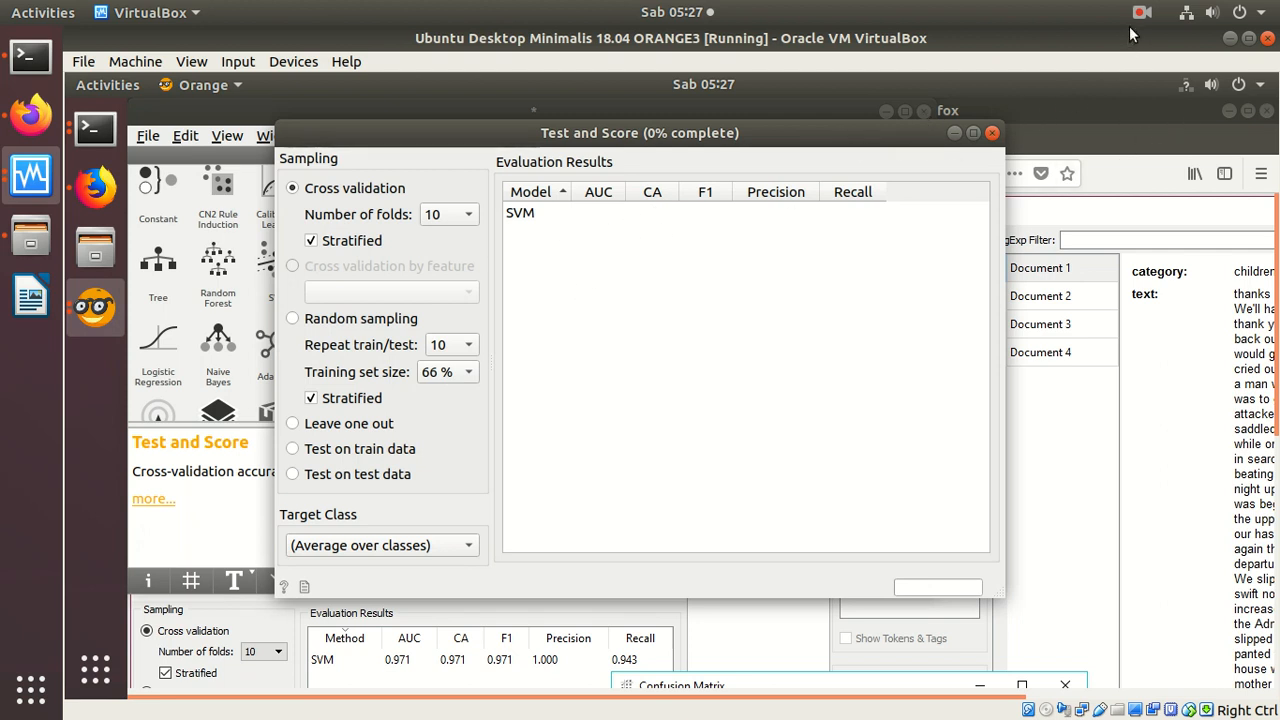
click(992, 135)
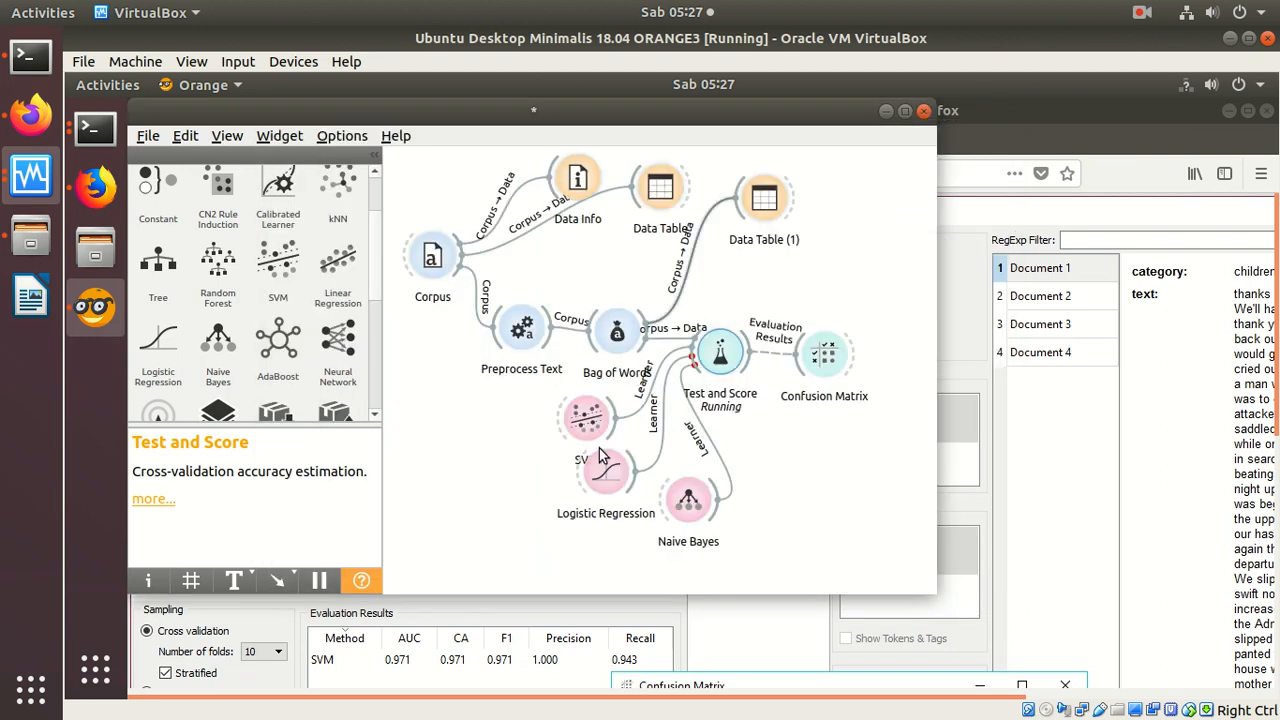
mouse_move(741, 356)
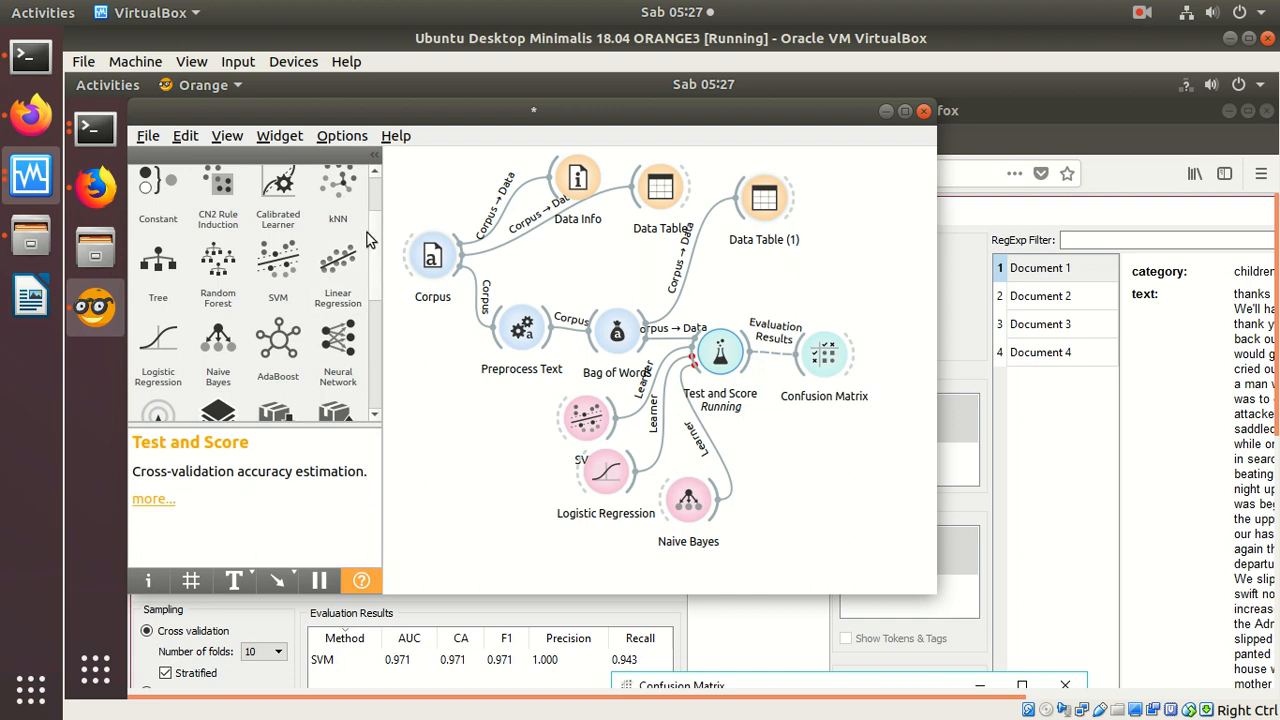
Step: Add a Corpus Viewer widget above Confusion Matrix and connect the matrix's selected data to it
drag(376, 220, 380, 166)
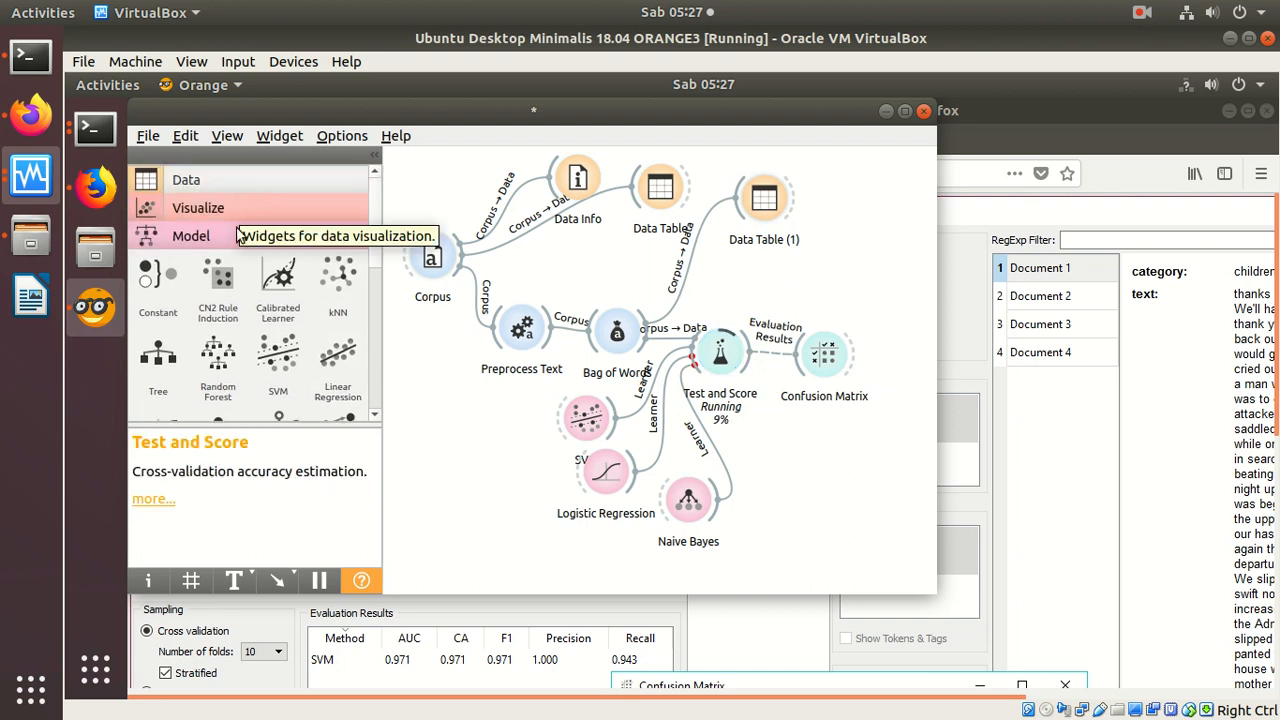
drag(375, 266, 356, 406)
click(246, 354)
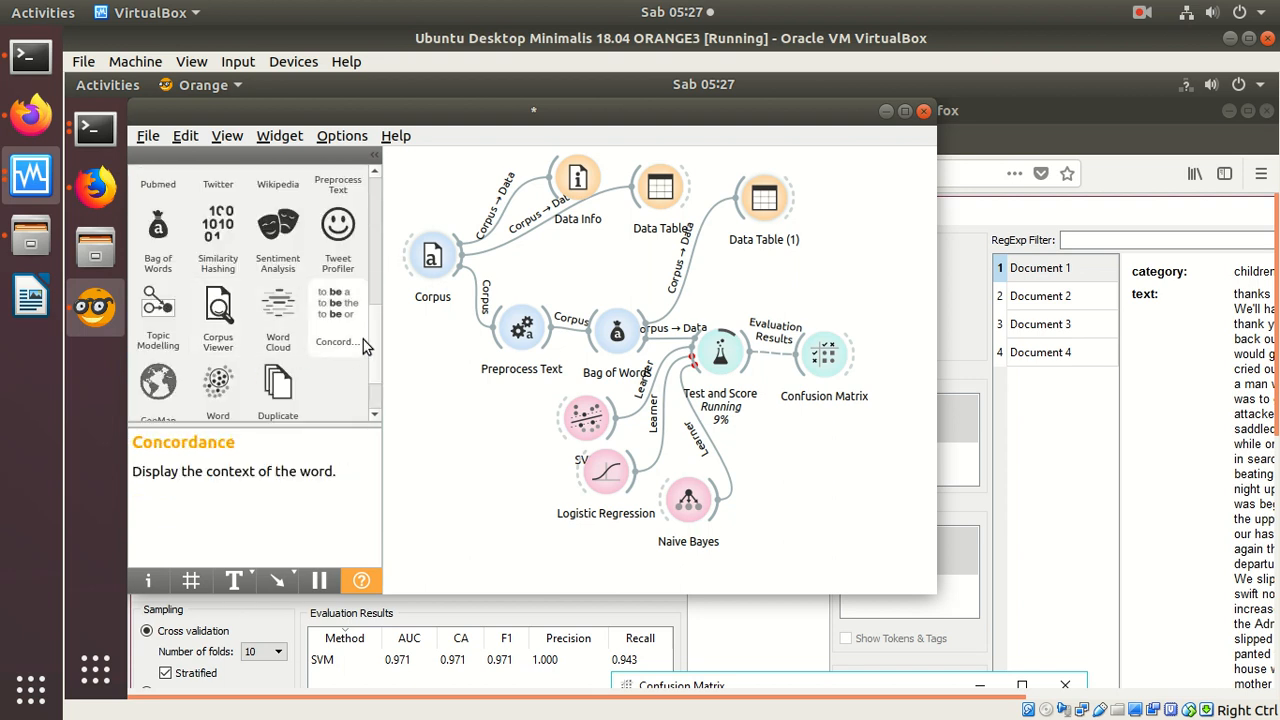
drag(376, 335, 372, 300)
scroll(372, 300, down, 3)
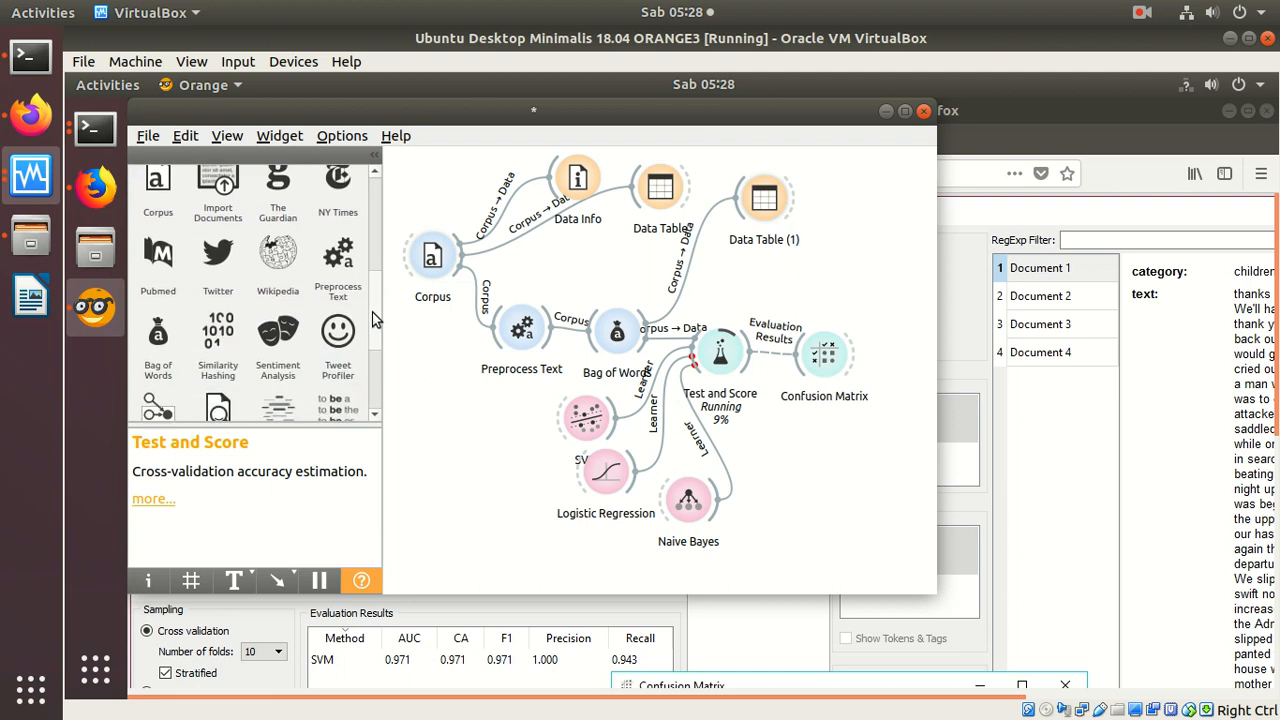
drag(220, 315, 872, 280)
drag(852, 349, 865, 280)
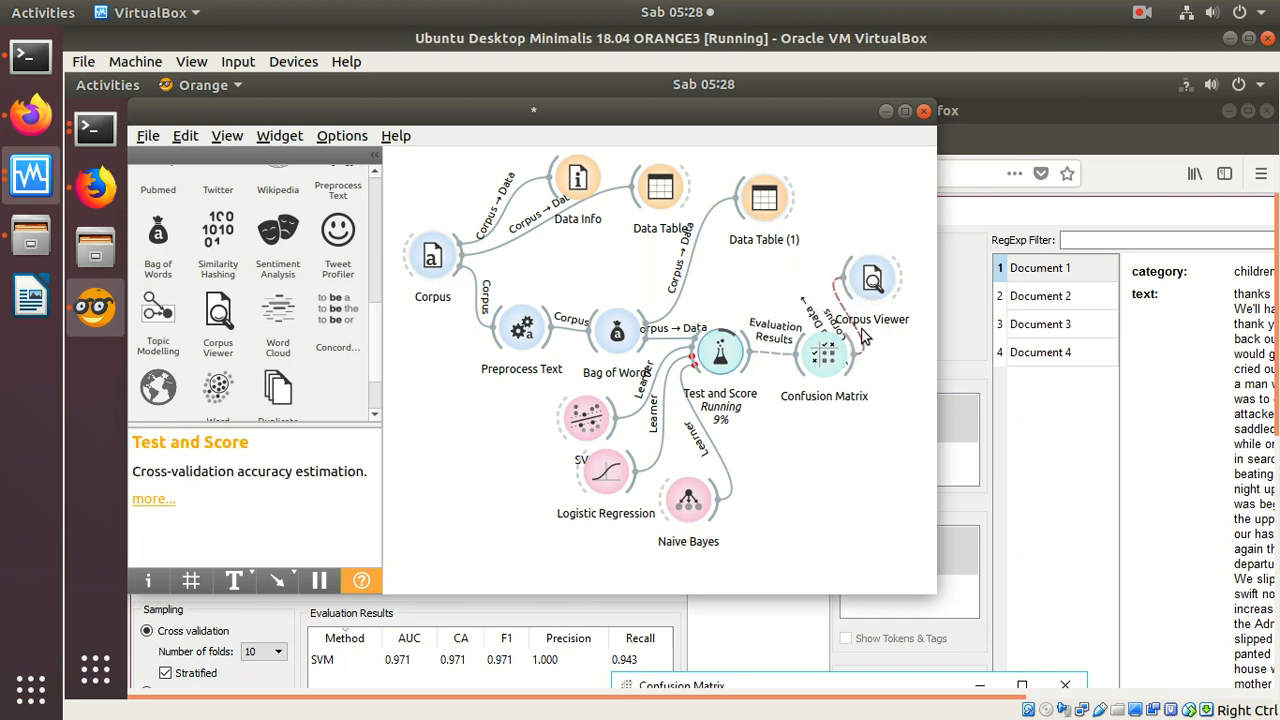
drag(880, 278, 891, 228)
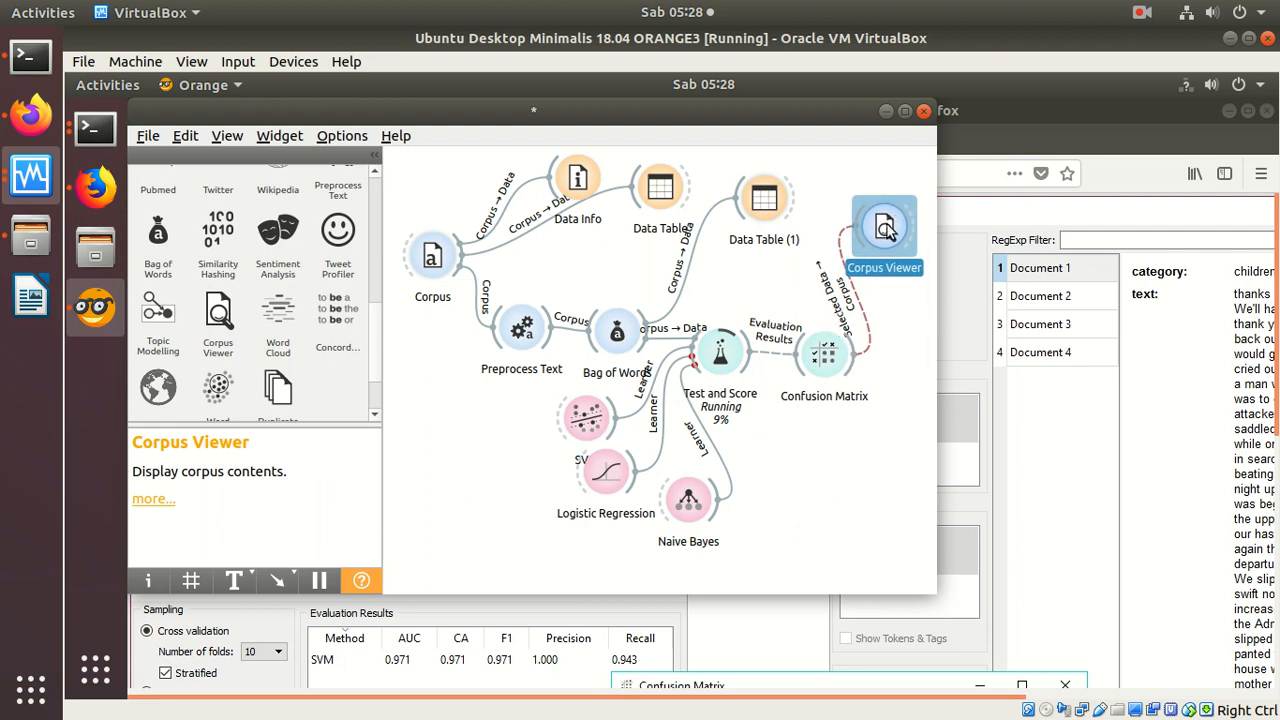
Step: Check the Confusion Matrix widget for results and close its window
click(833, 367)
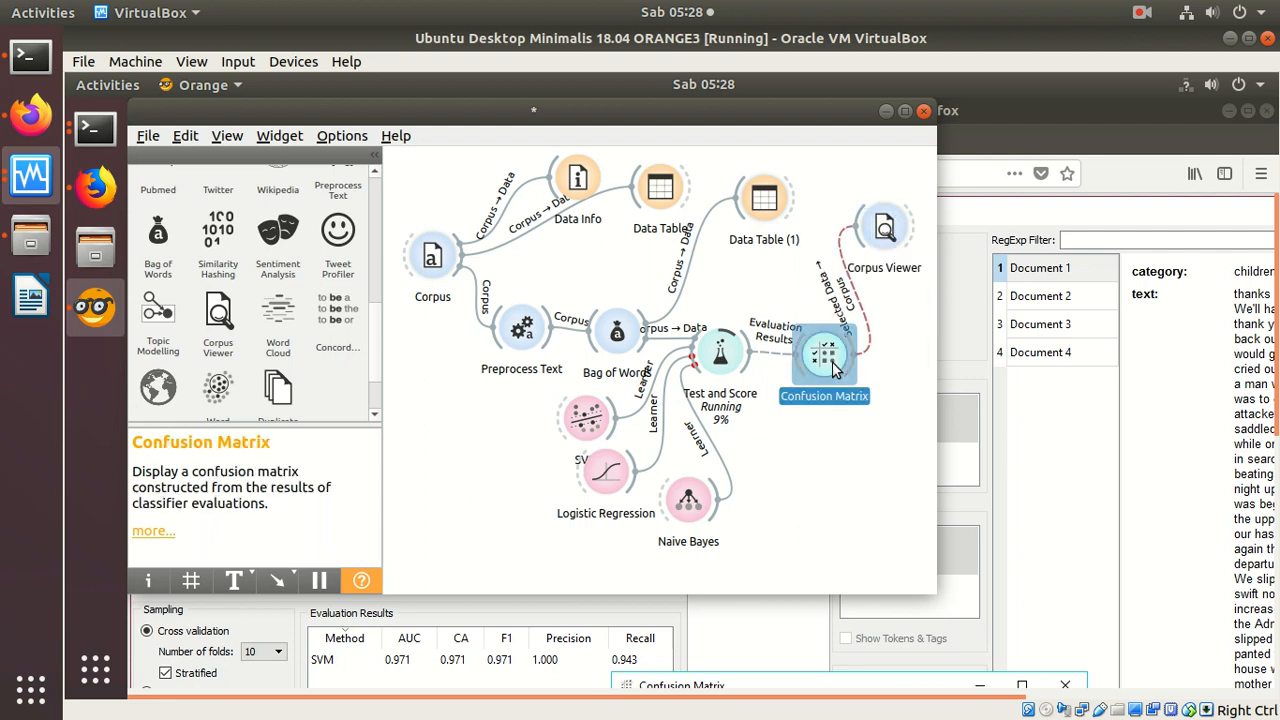
double_click(835, 368)
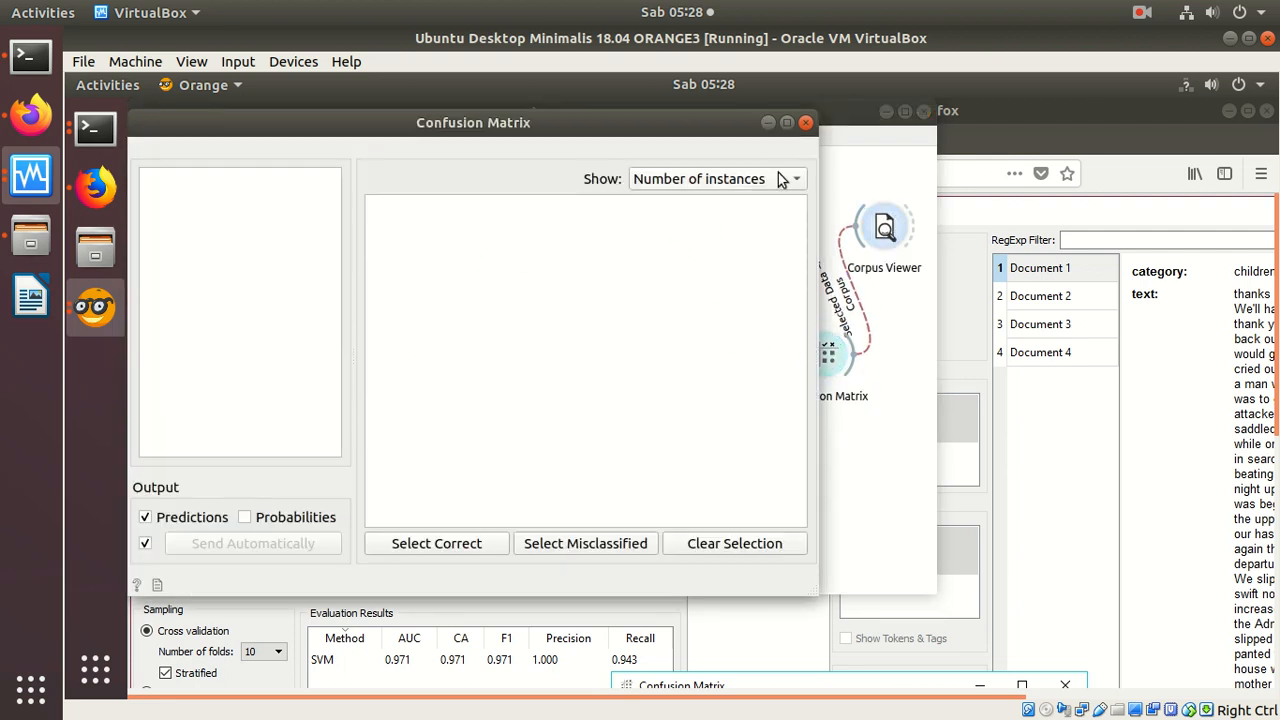
click(807, 123)
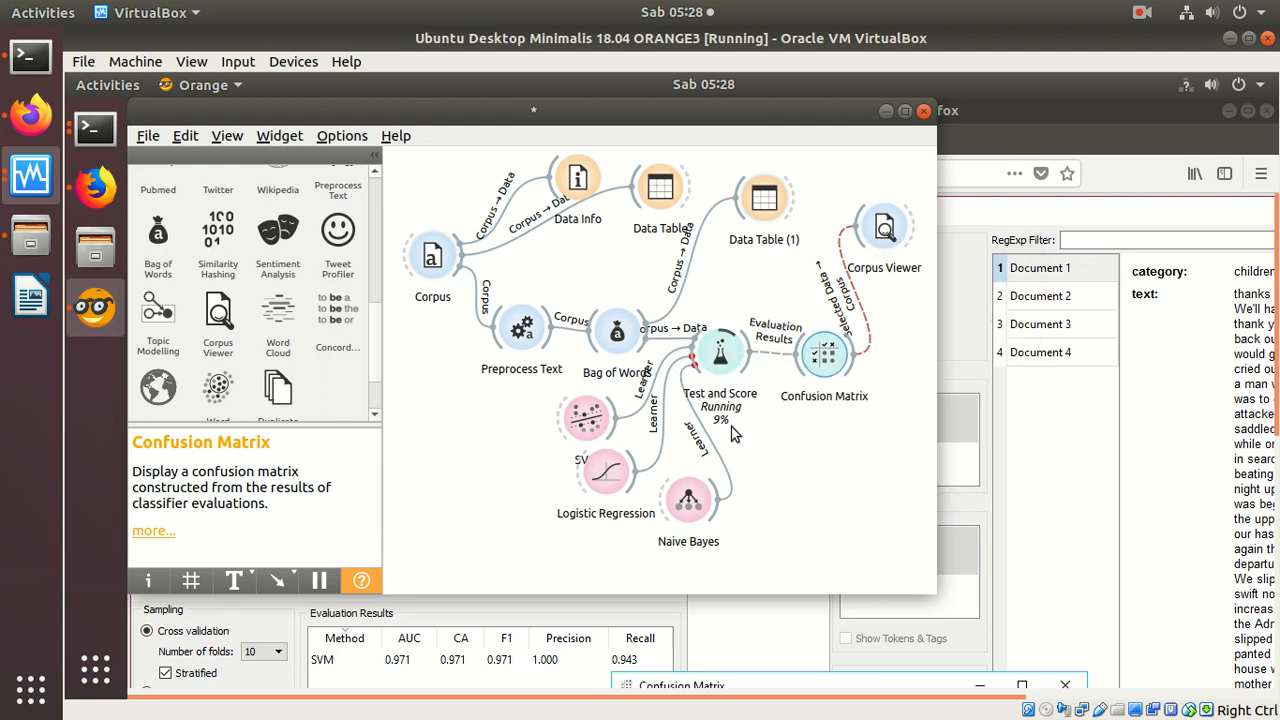
click(1142, 14)
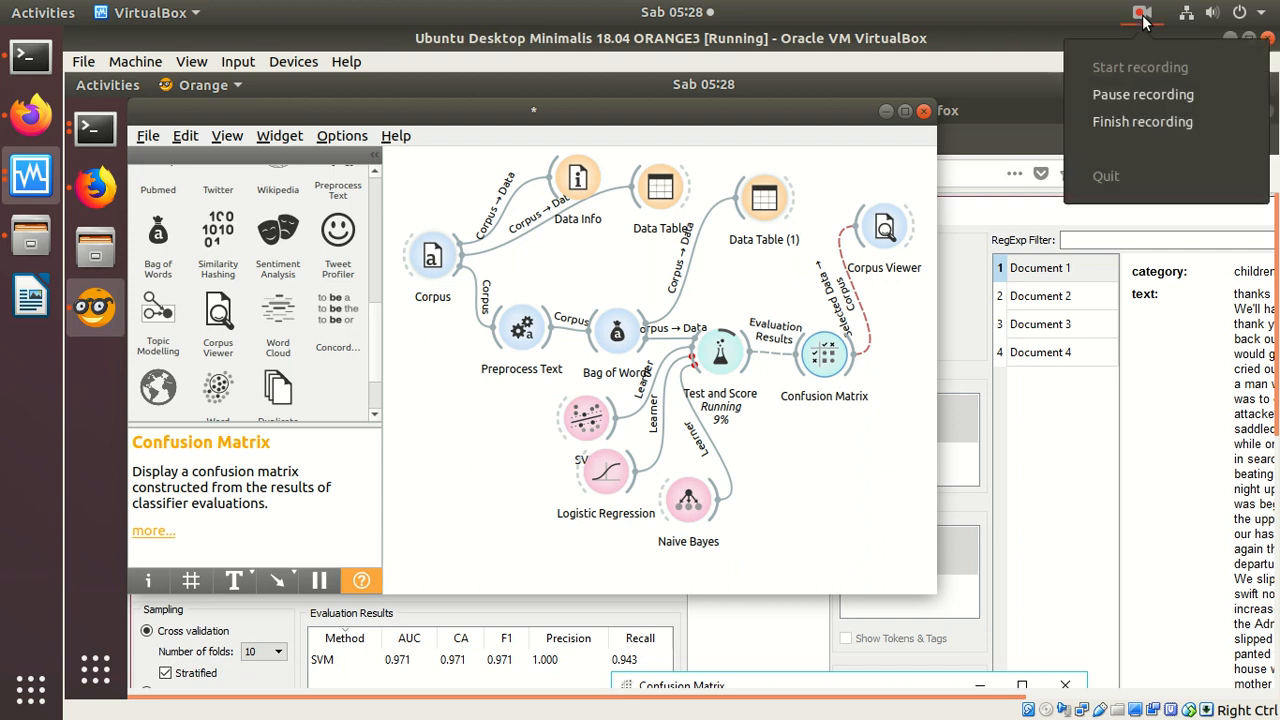
click(1130, 93)
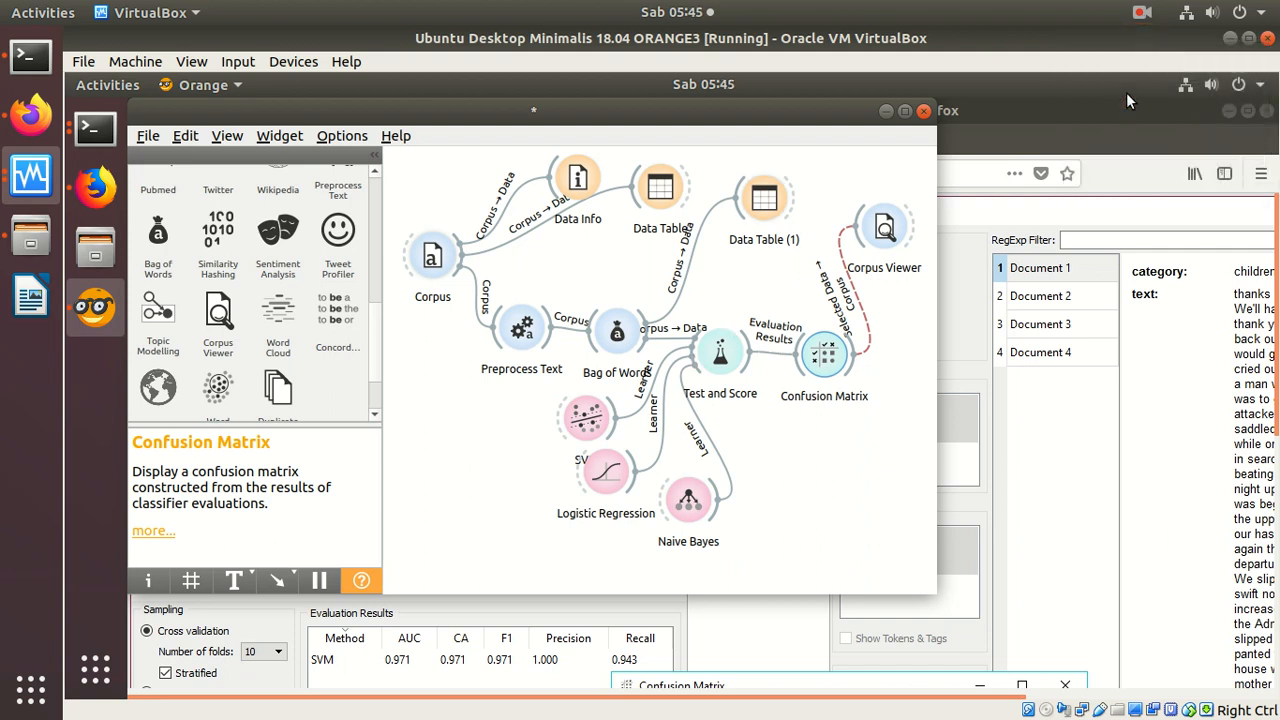
Step: Review the Test and Score evaluation results for all three learners, highlighting the Logistic Regression row, and close the window
double_click(716, 356)
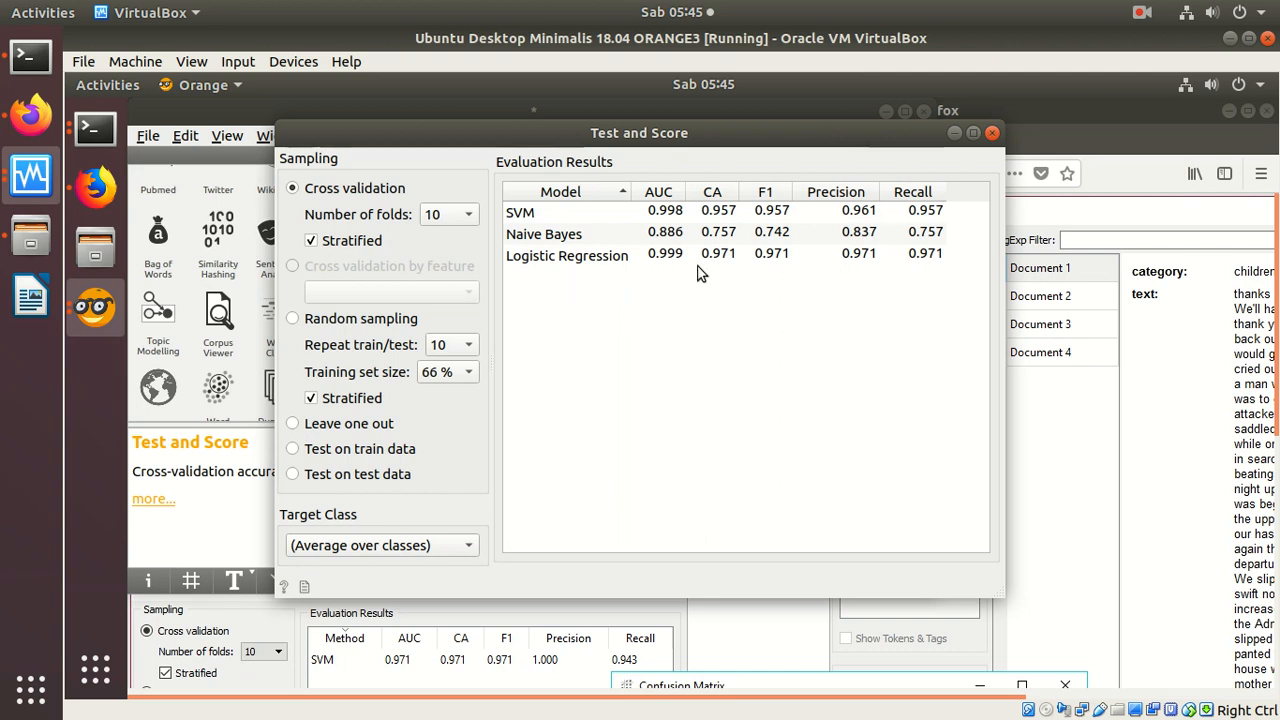
click(992, 133)
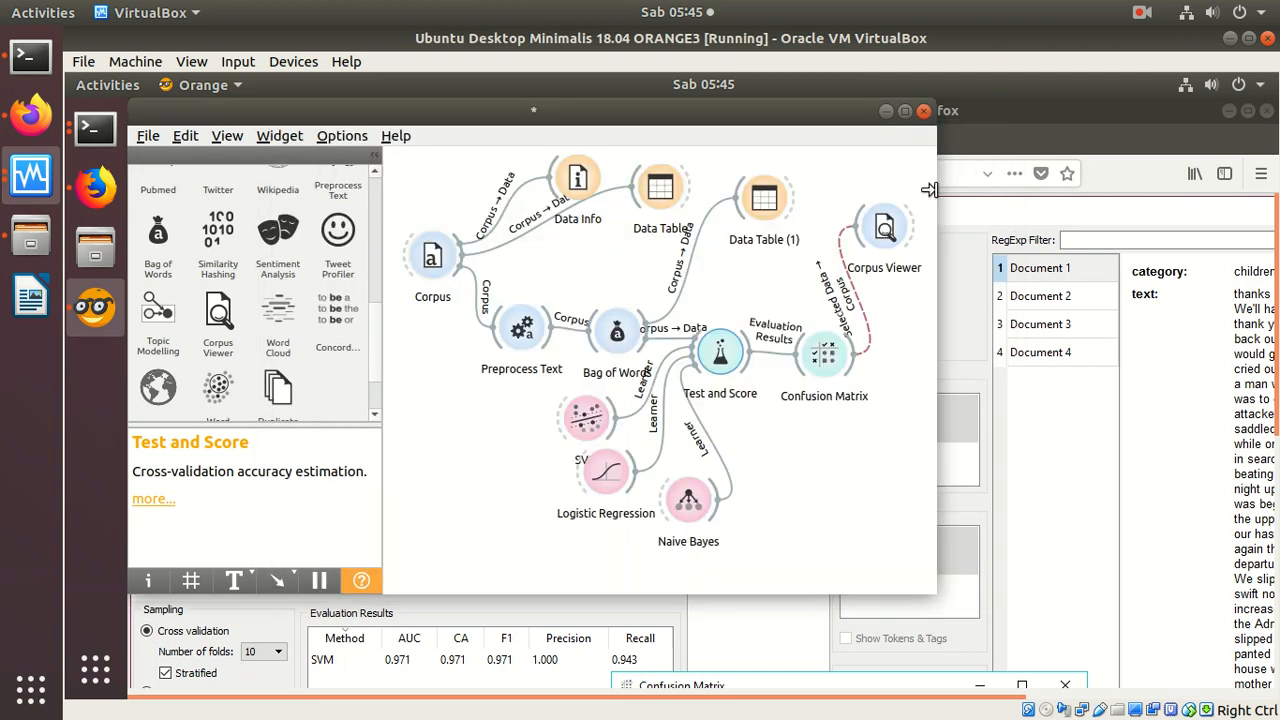
double_click(720, 353)
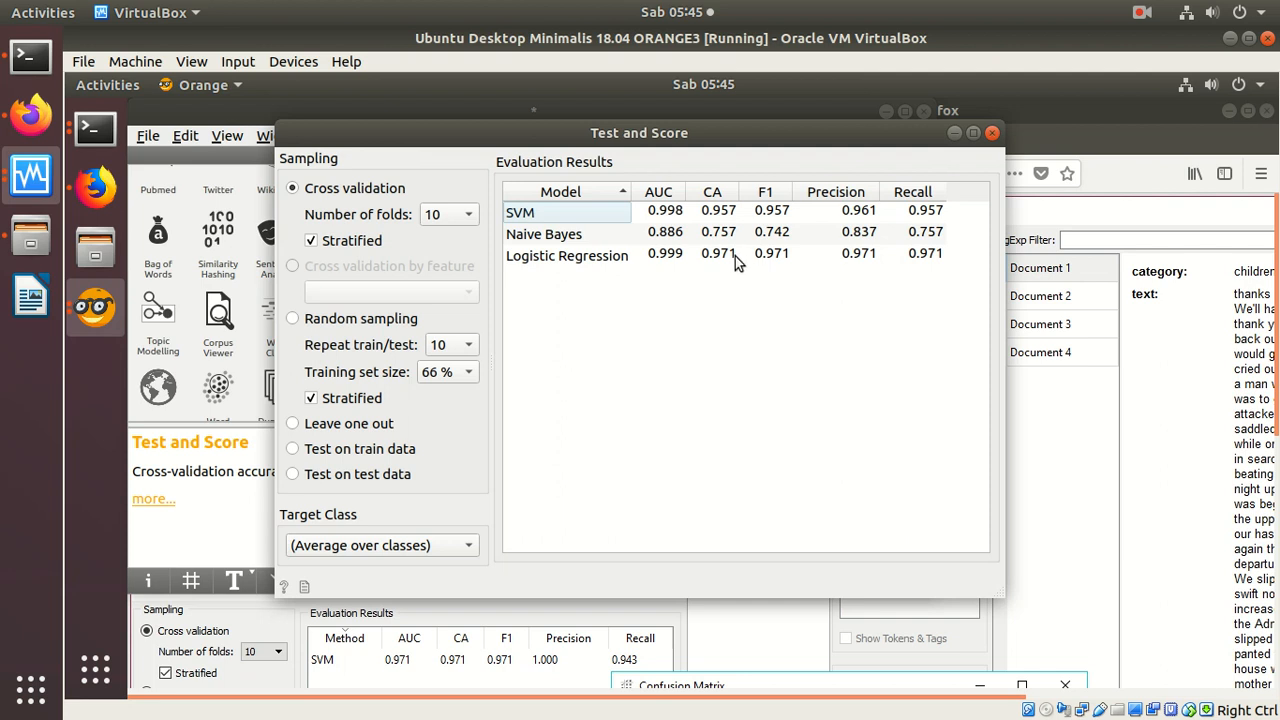
click(732, 255)
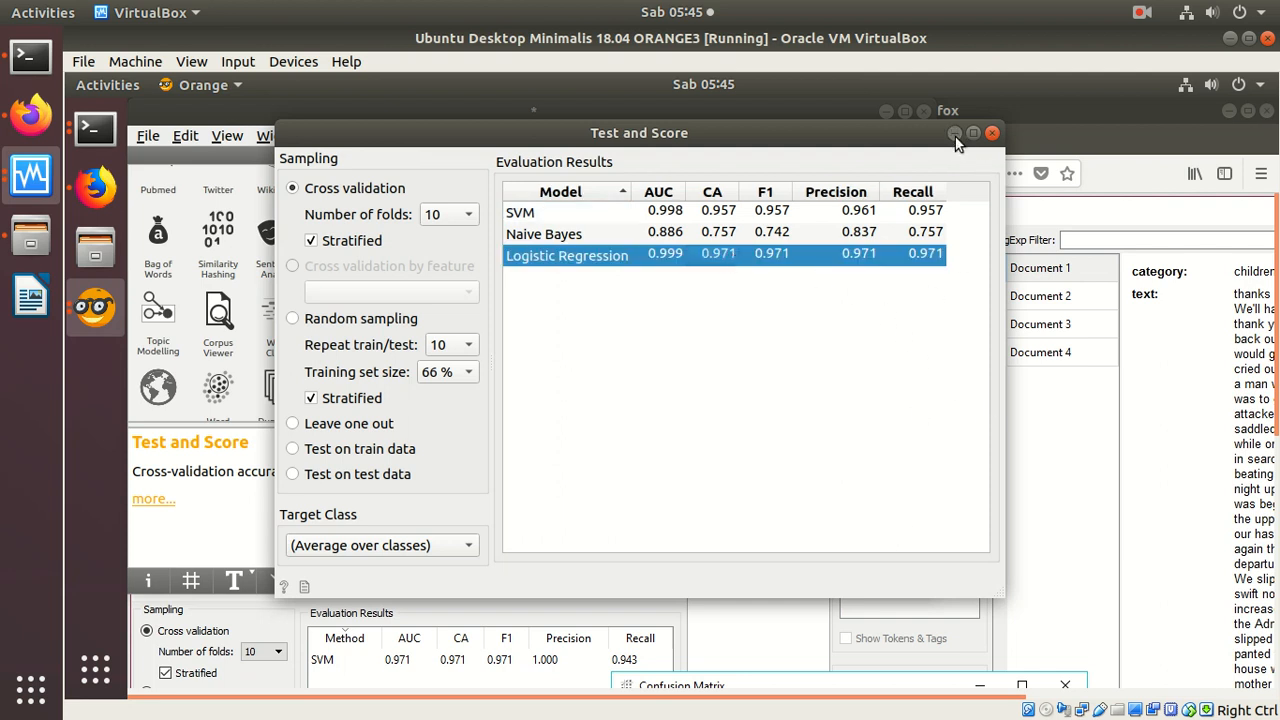
click(992, 133)
Step: Compare the confusion matrices of SVM, Logistic Regression and Naive Bayes in the Confusion Matrix widget
click(835, 358)
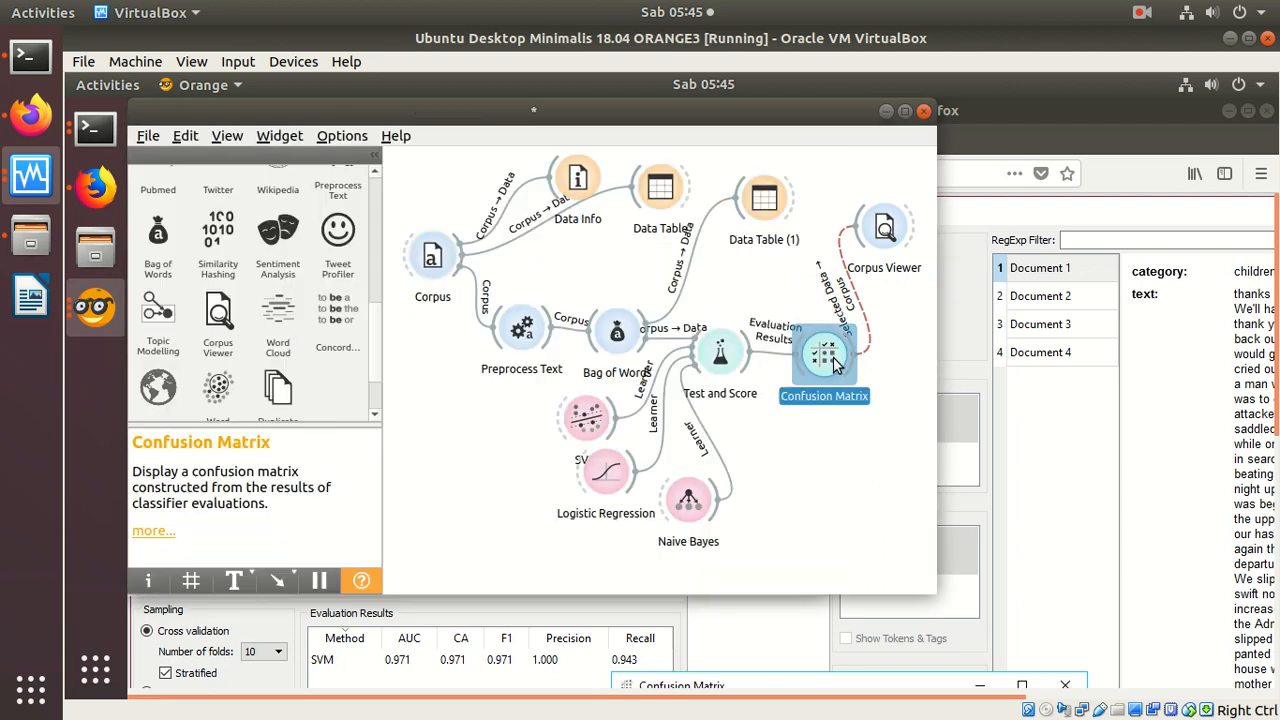
double_click(838, 360)
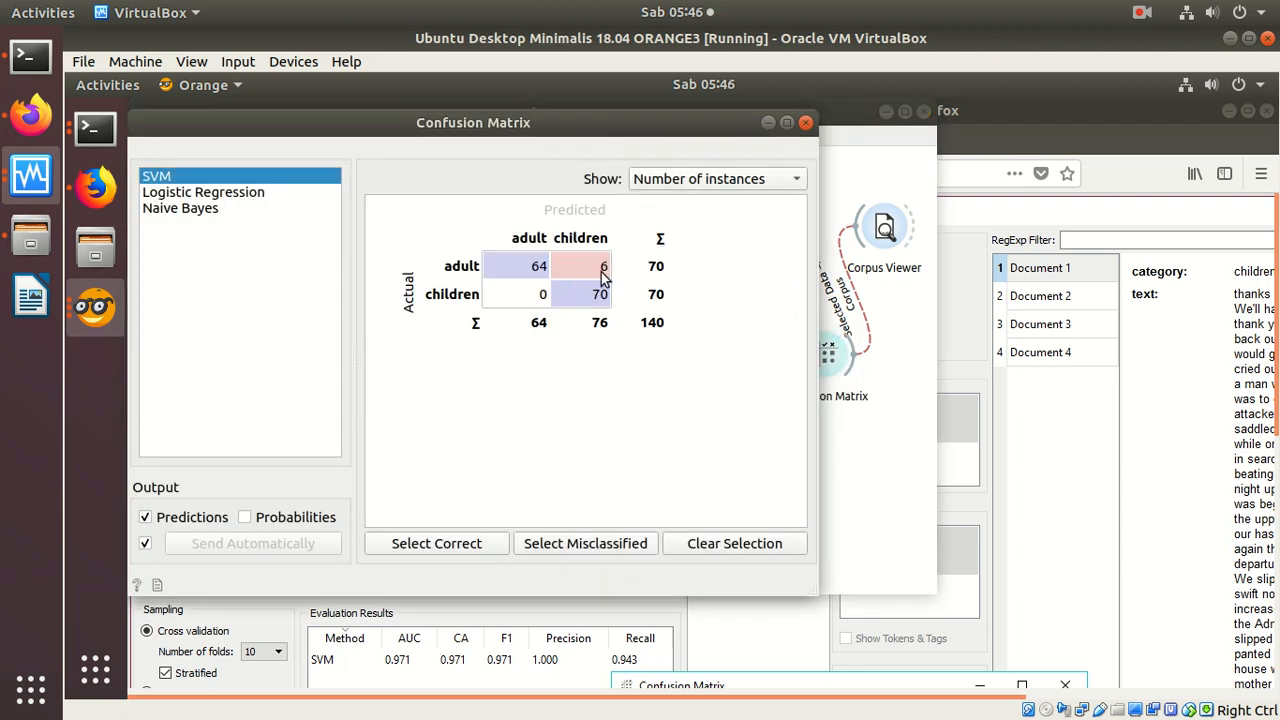
mouse_move(568, 266)
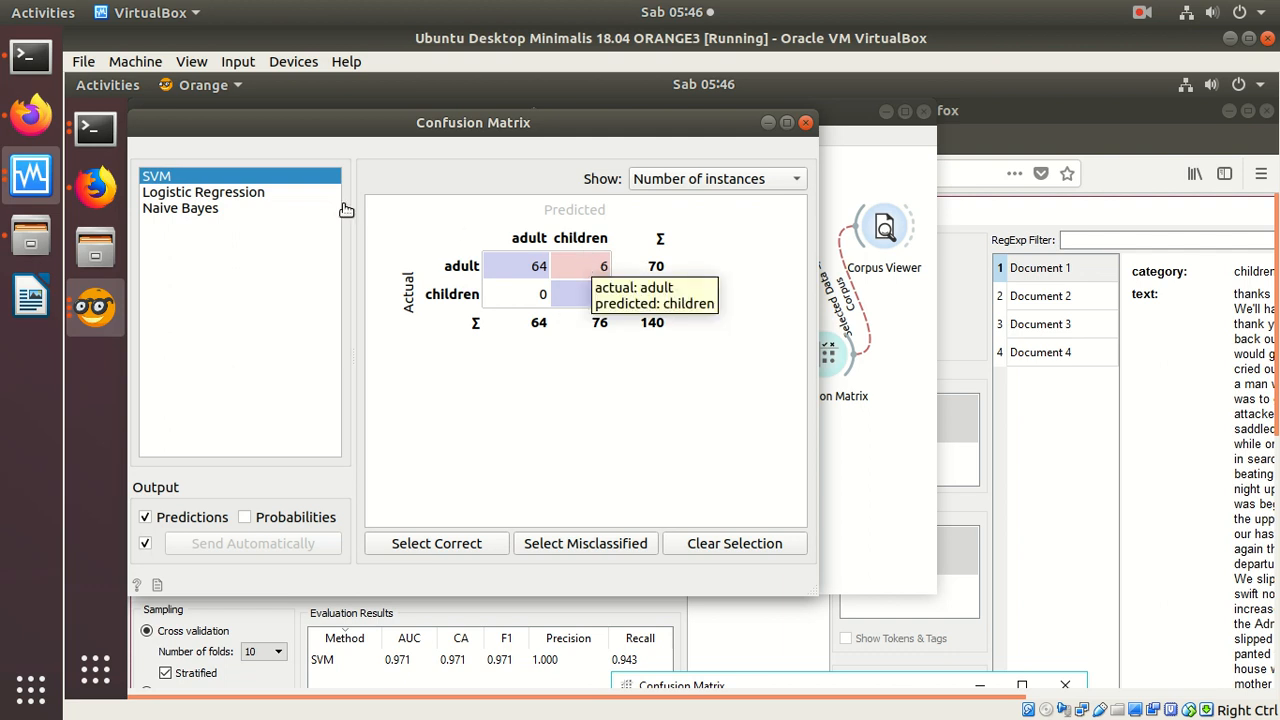
click(229, 193)
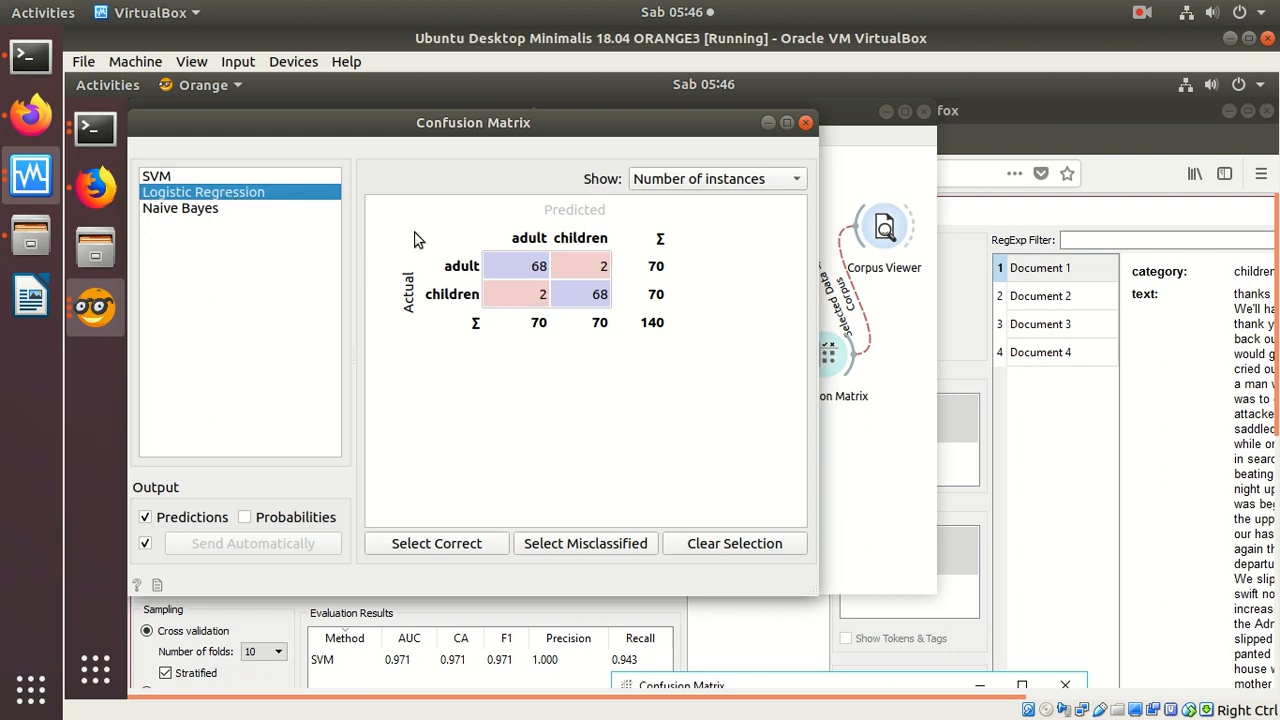
click(184, 176)
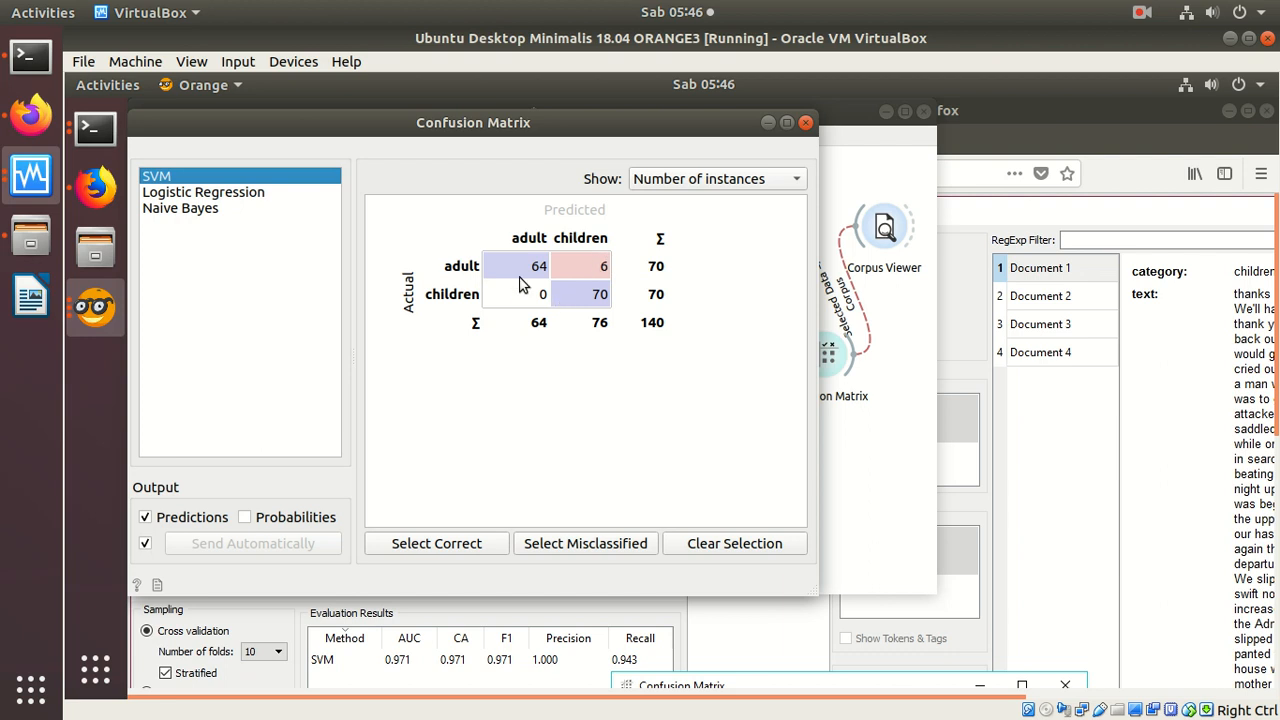
click(256, 199)
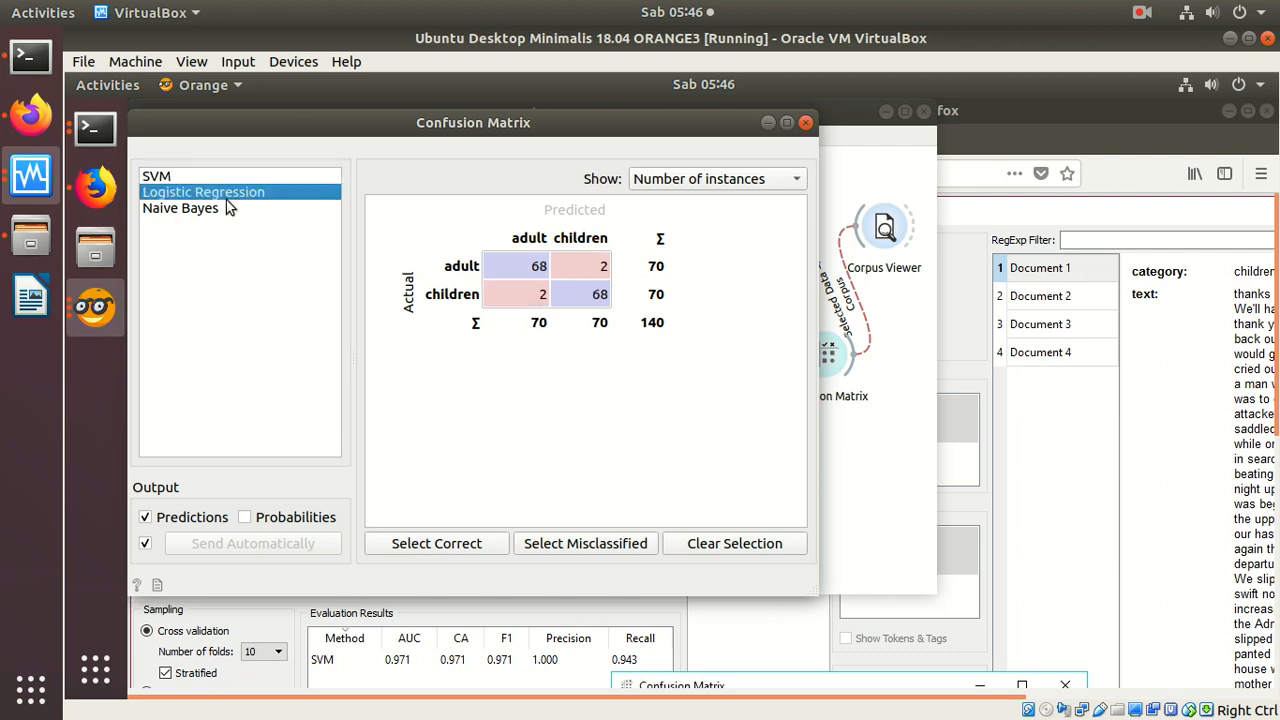
click(185, 209)
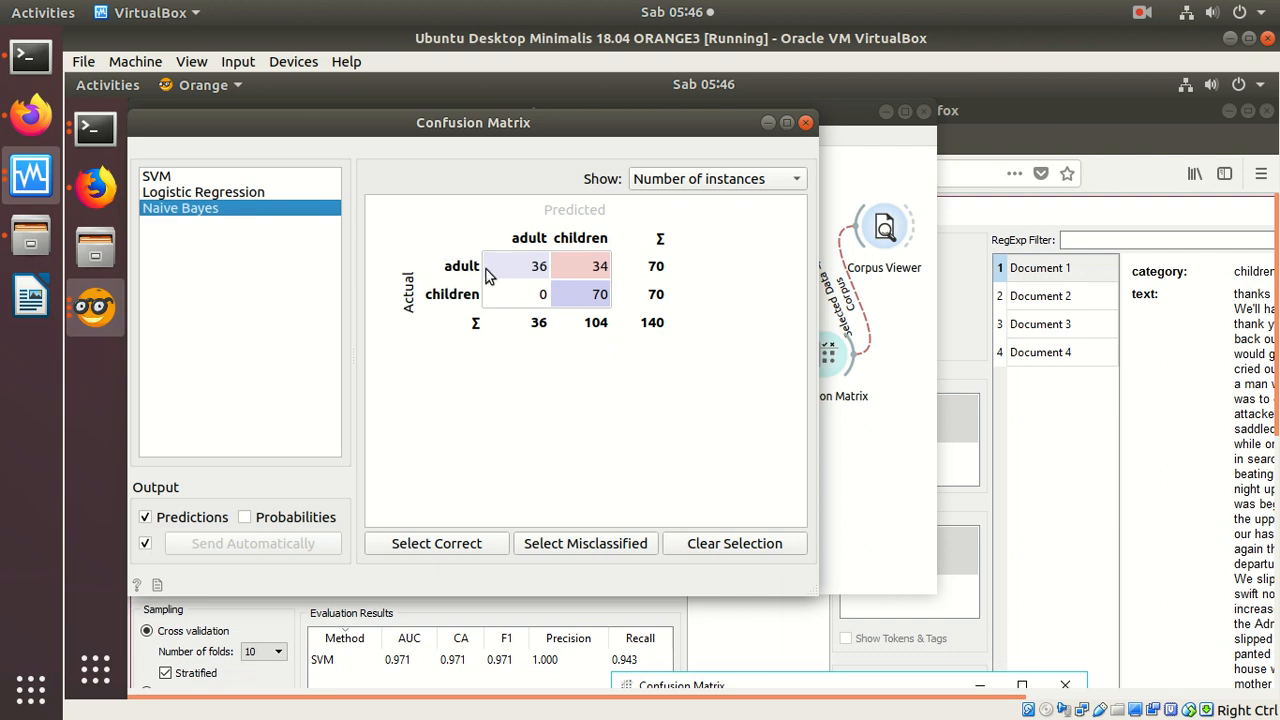
Step: Select Logistic Regression's adult documents predicted as children, read the first in Corpus Viewer with a widened text pane, and return to Confusion Matrix
click(168, 196)
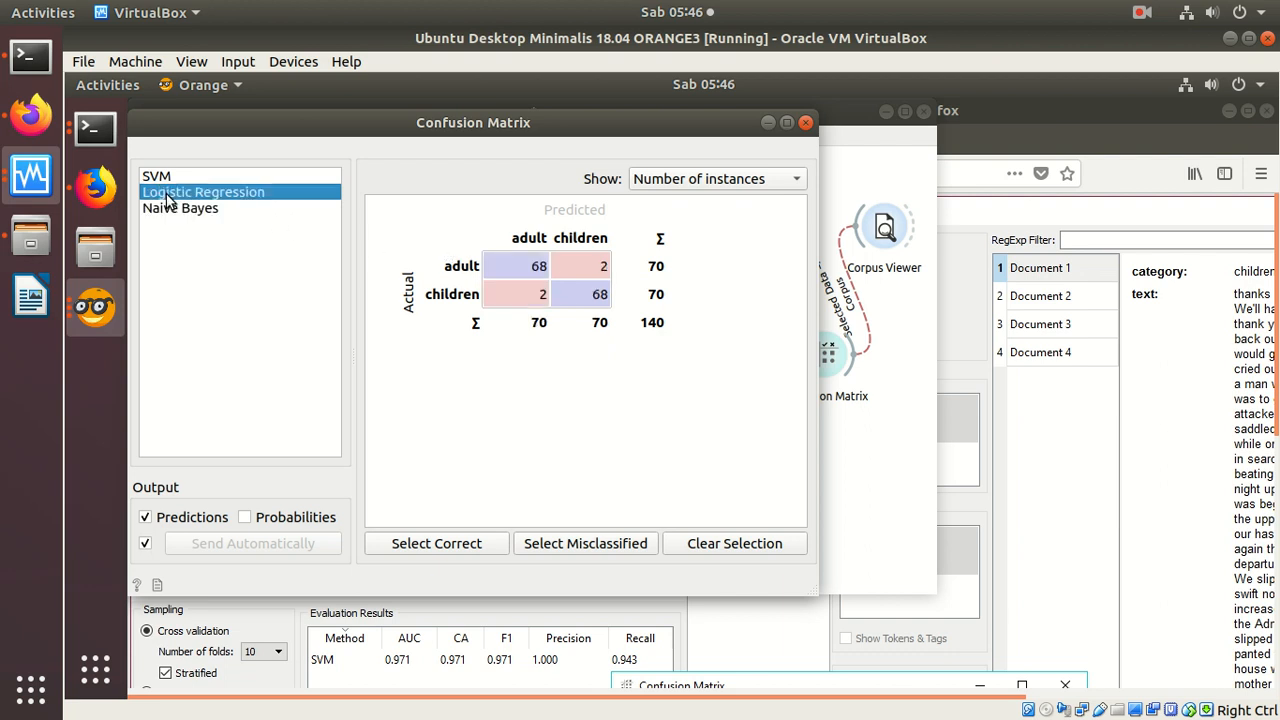
click(581, 267)
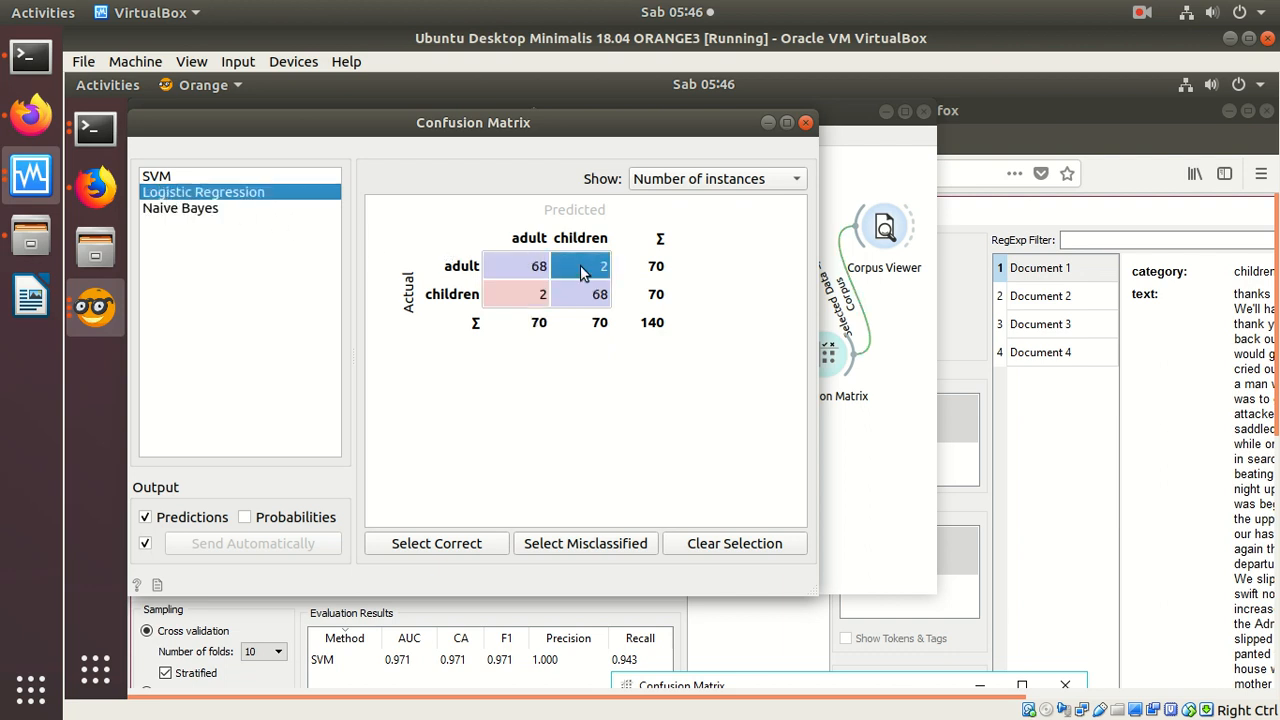
double_click(886, 232)
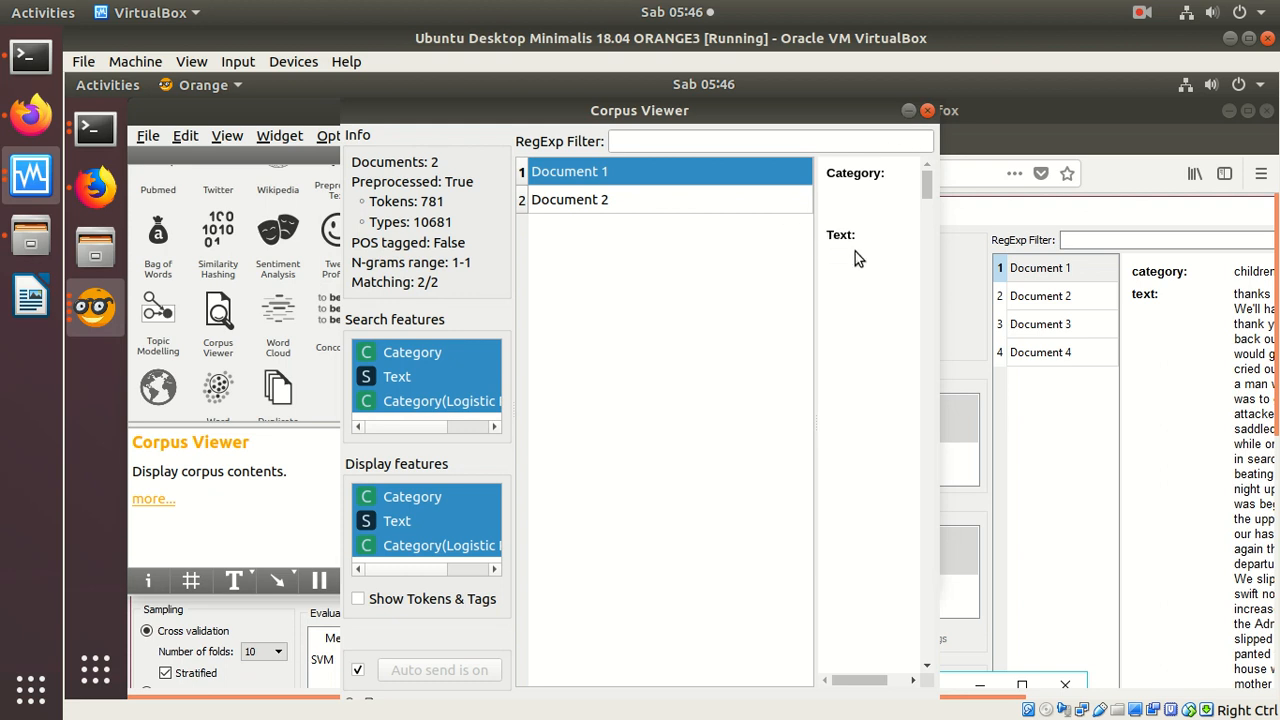
drag(928, 194, 950, 158)
drag(815, 161, 593, 170)
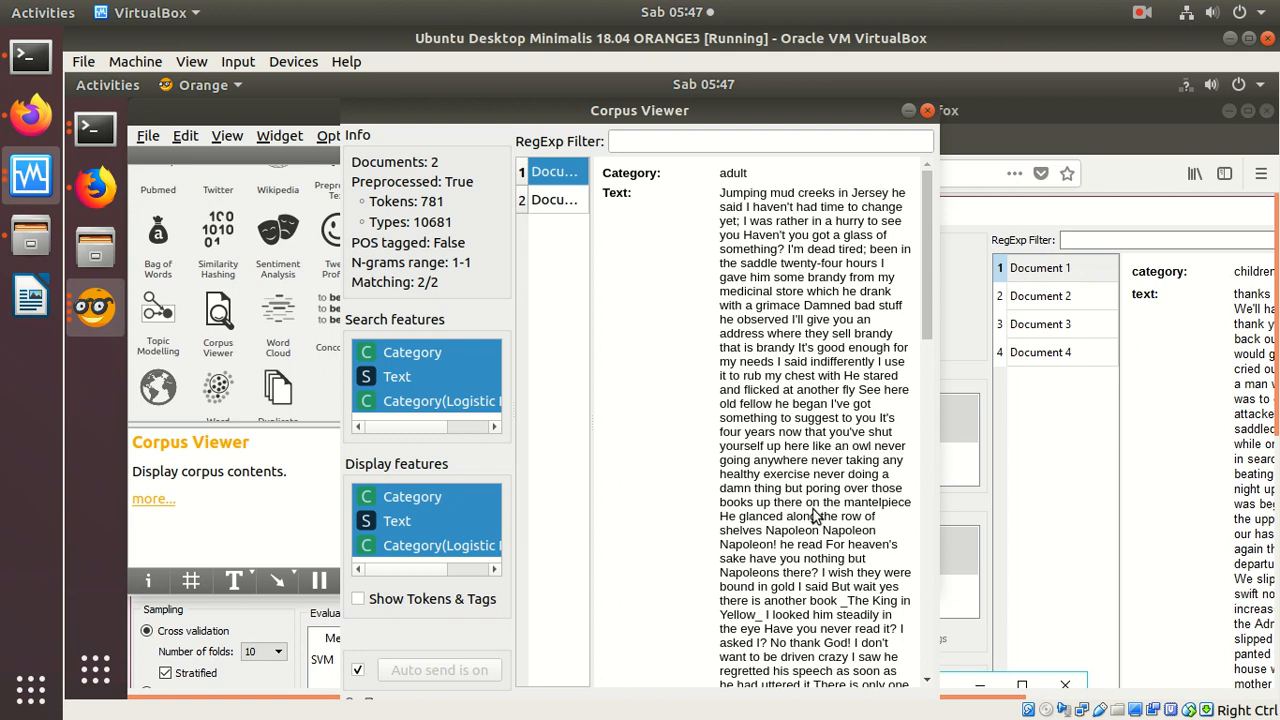
click(927, 111)
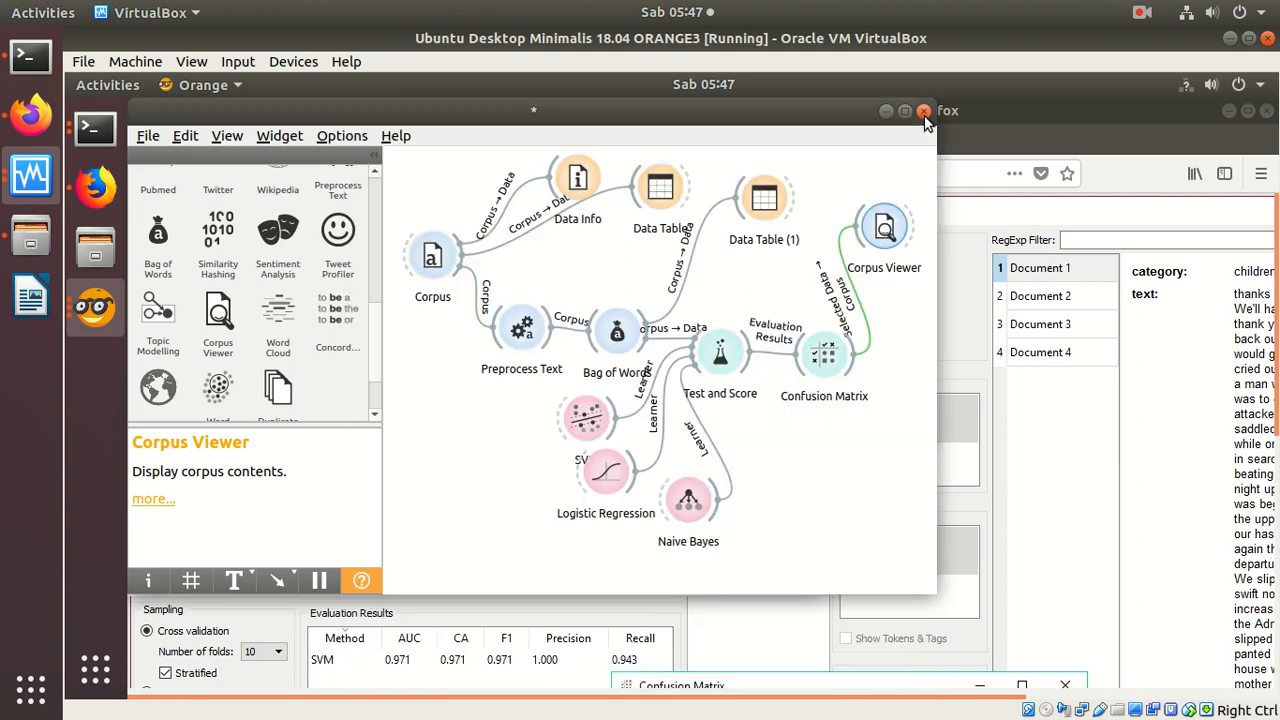
double_click(884, 230)
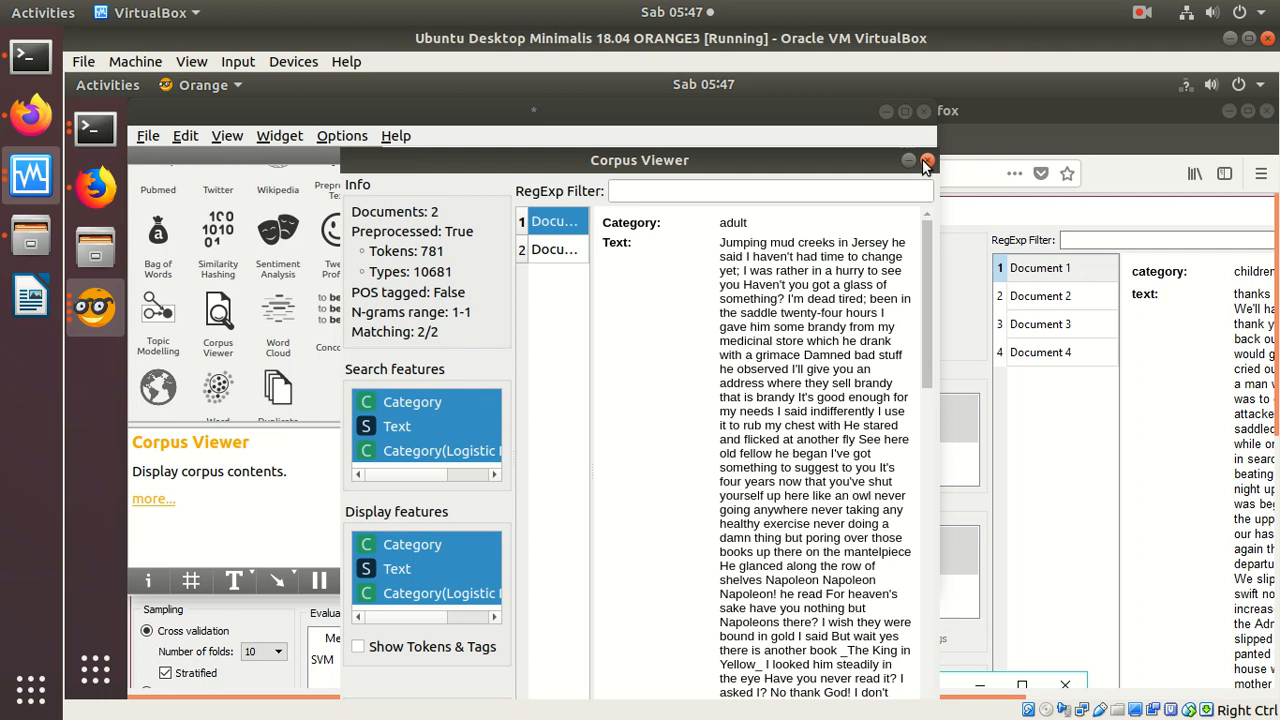
click(927, 161)
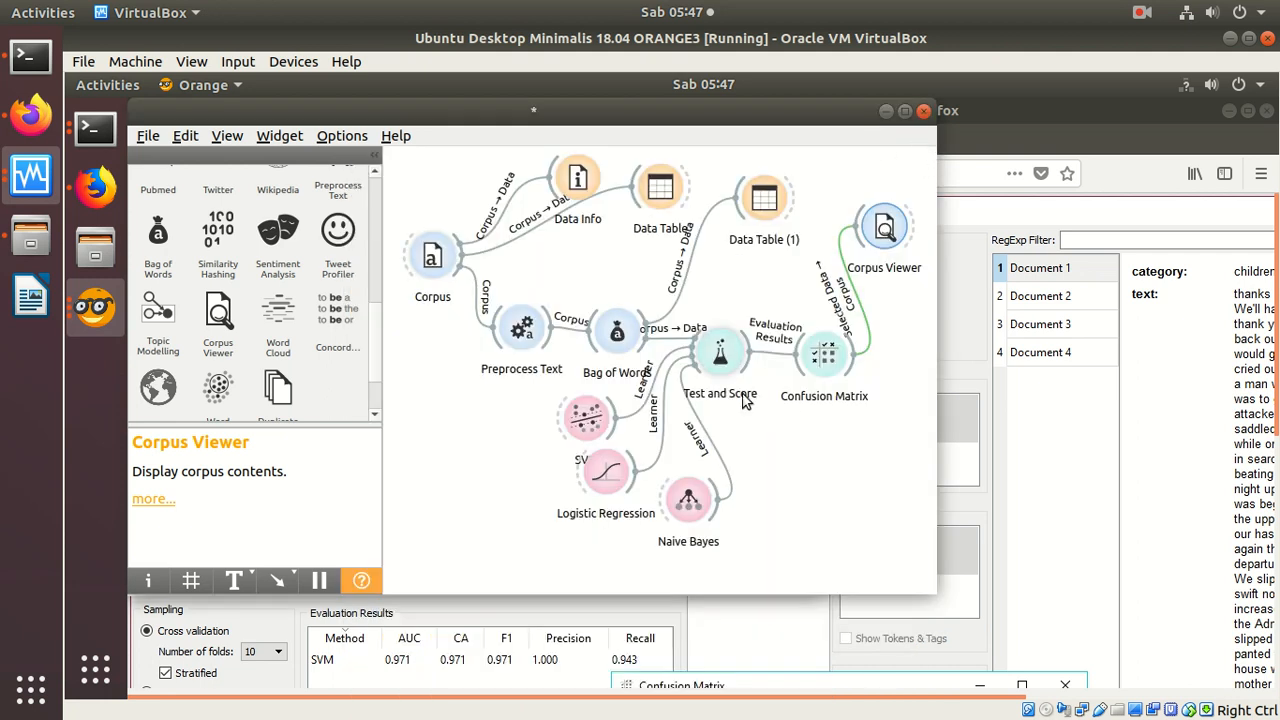
double_click(824, 355)
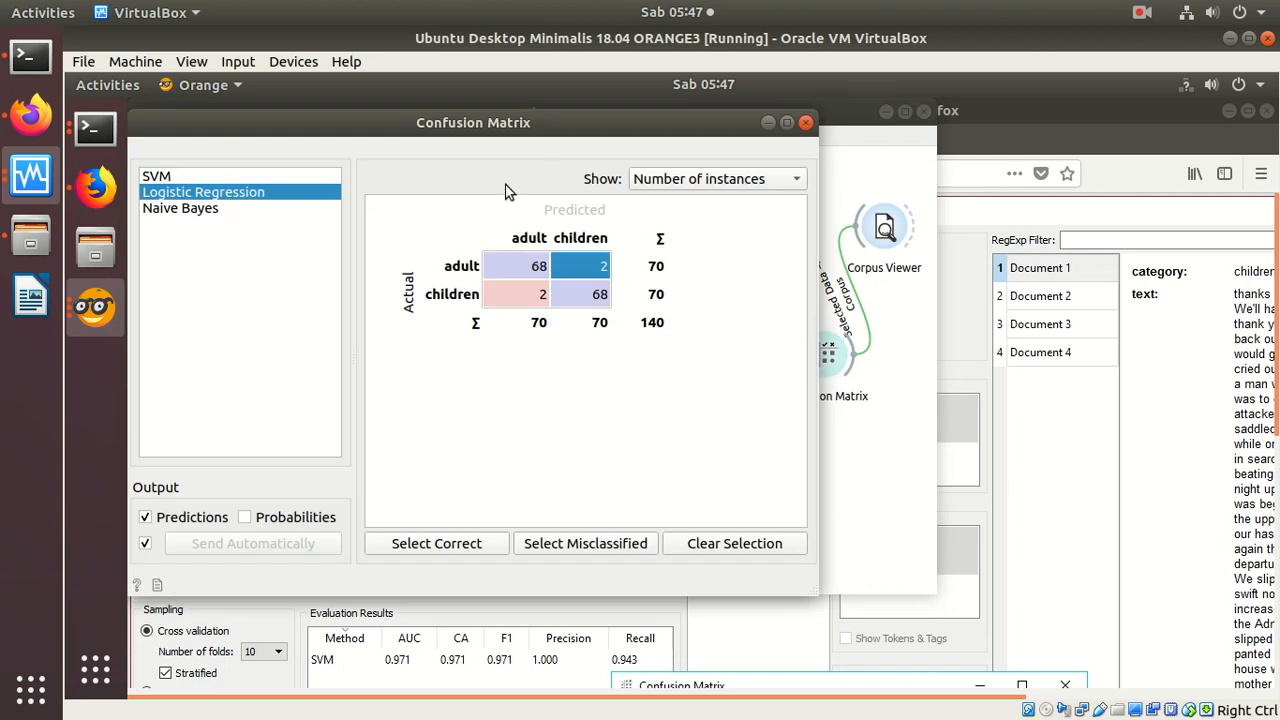
Step: Switch to Firefox on the host and close the two Kaggle COVID19 forecasting tabs
click(30, 115)
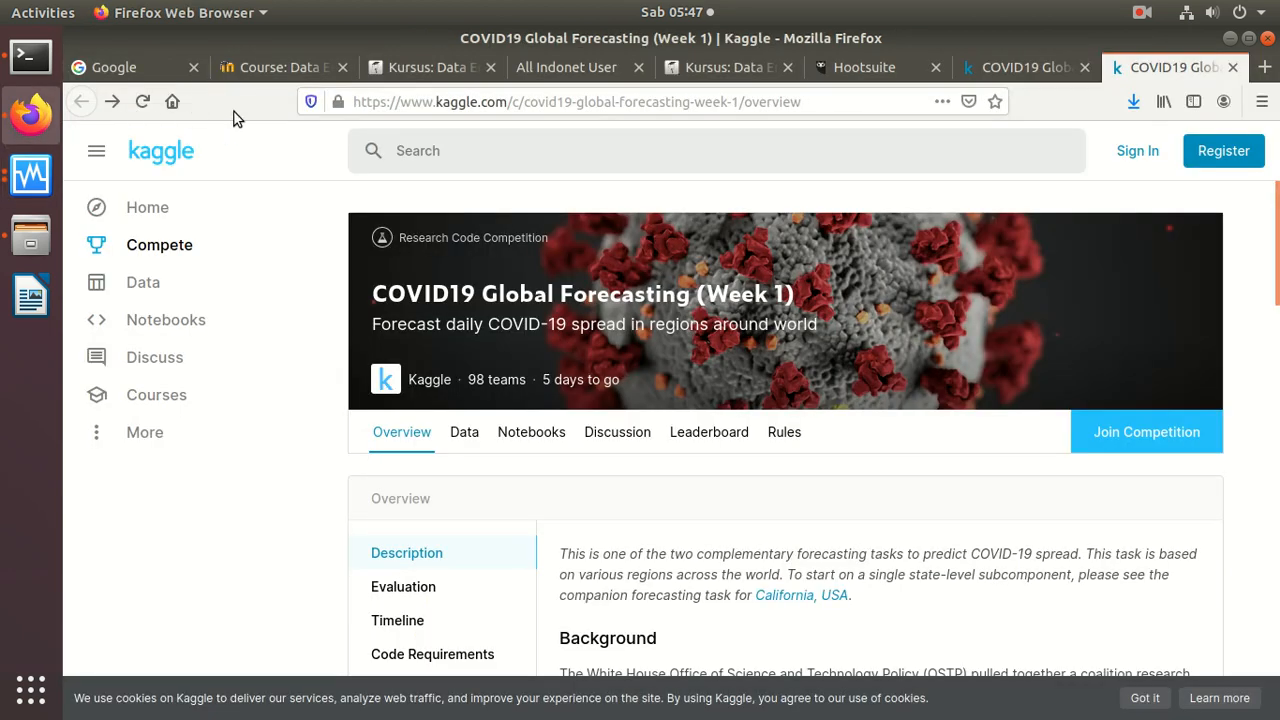
click(1233, 67)
click(1233, 67)
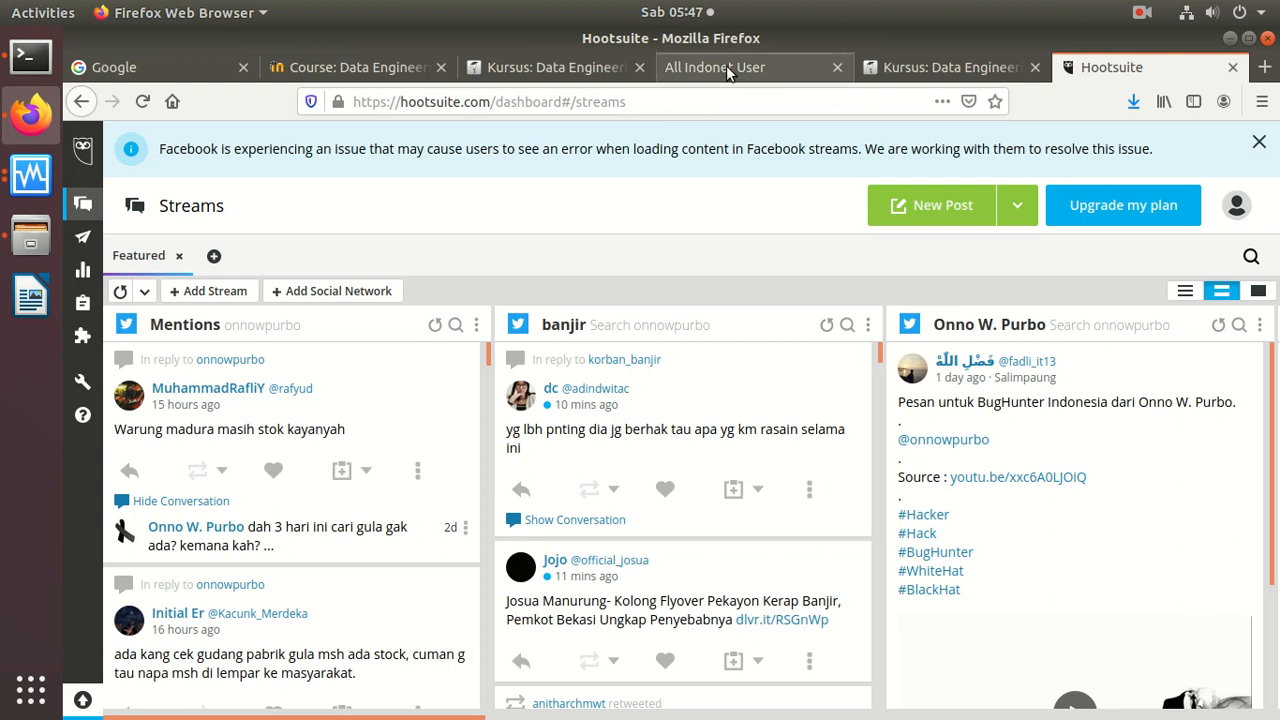
Step: Search the web for "spam corpus" in a new browser tab
click(1264, 68)
click(665, 409)
text(spam)
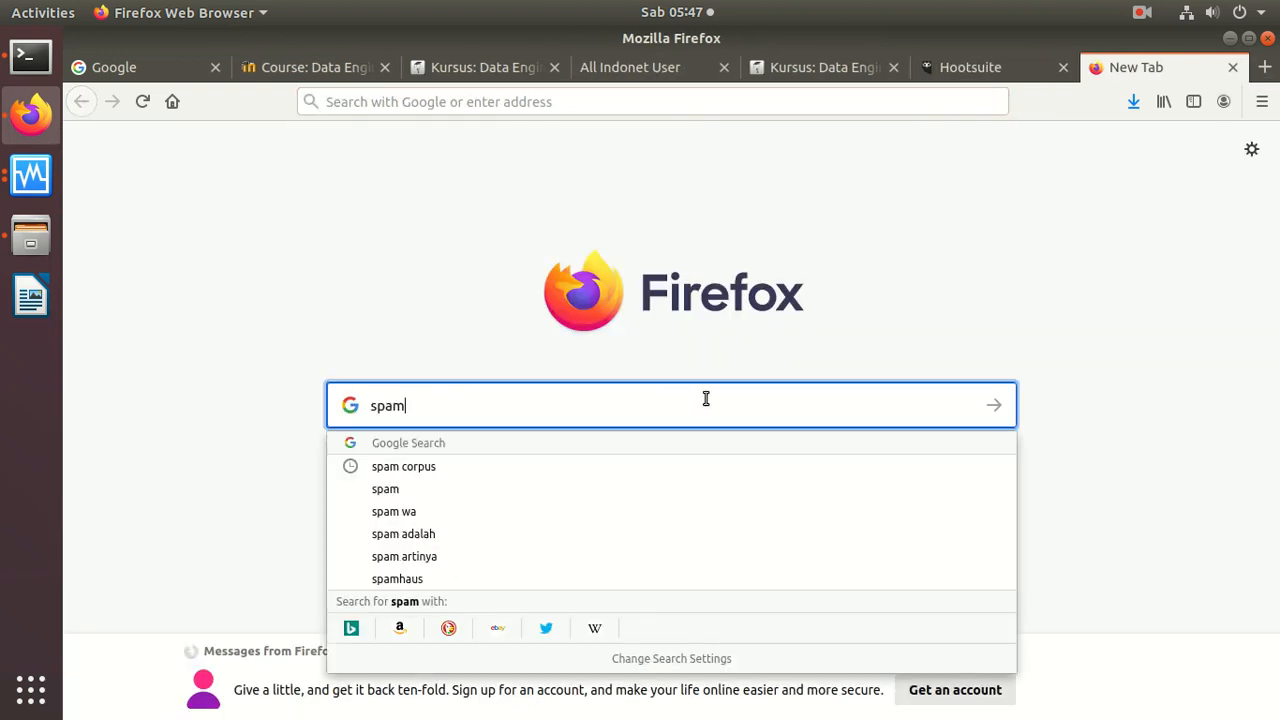
text( corp[)
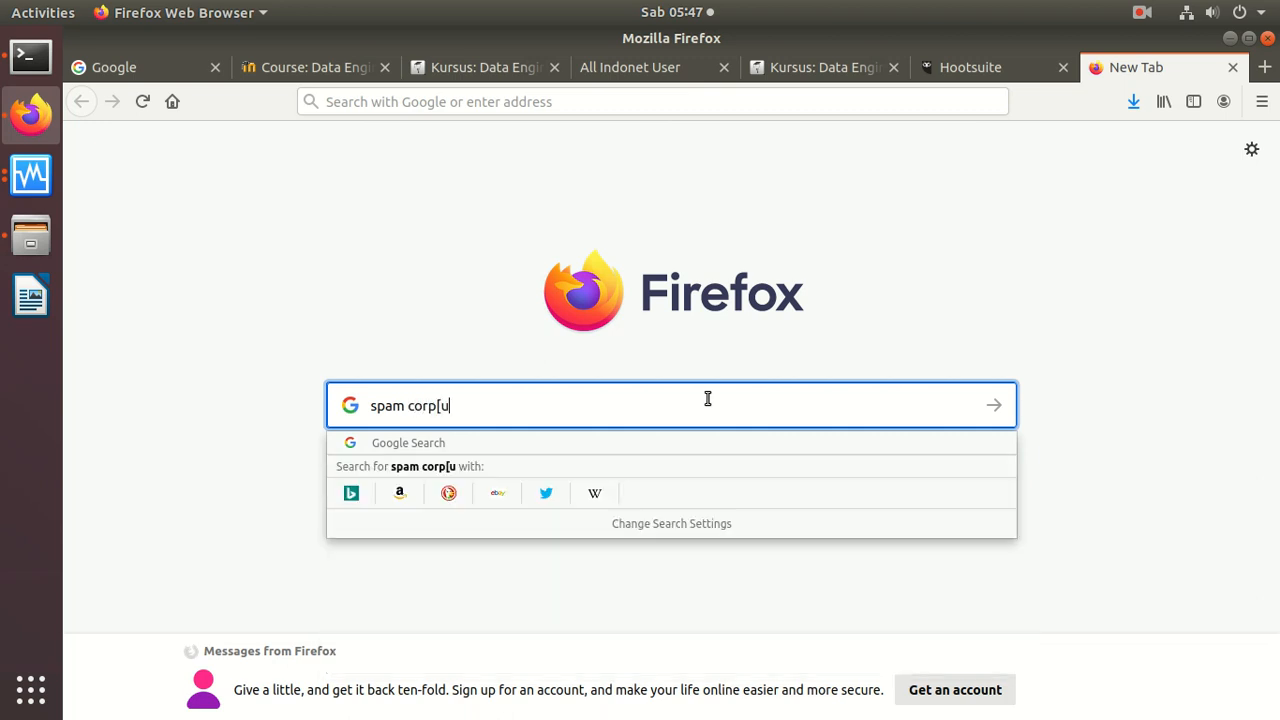
key(BackSpace)
text(us)
key(Return)
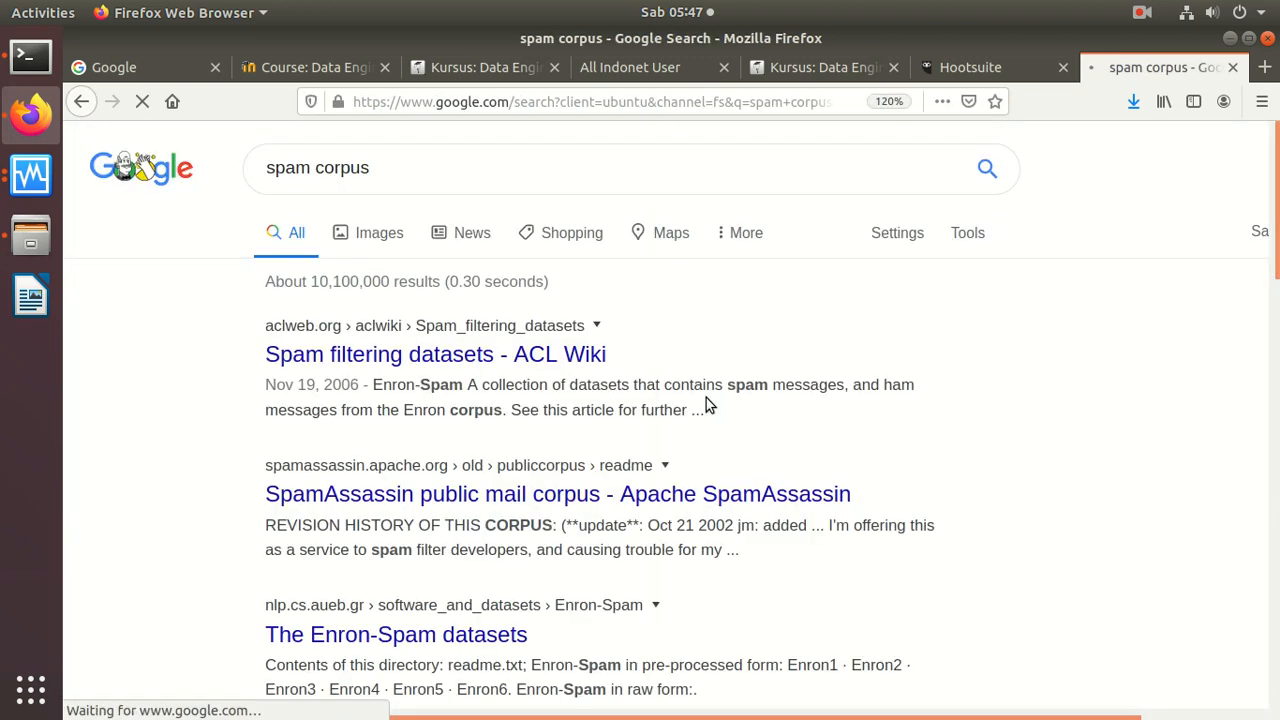
Step: Open ACL Wiki's Enron-Spam dataset page and inspect the Enron1 and kaminski-v archive downloads, cancelling both
click(522, 356)
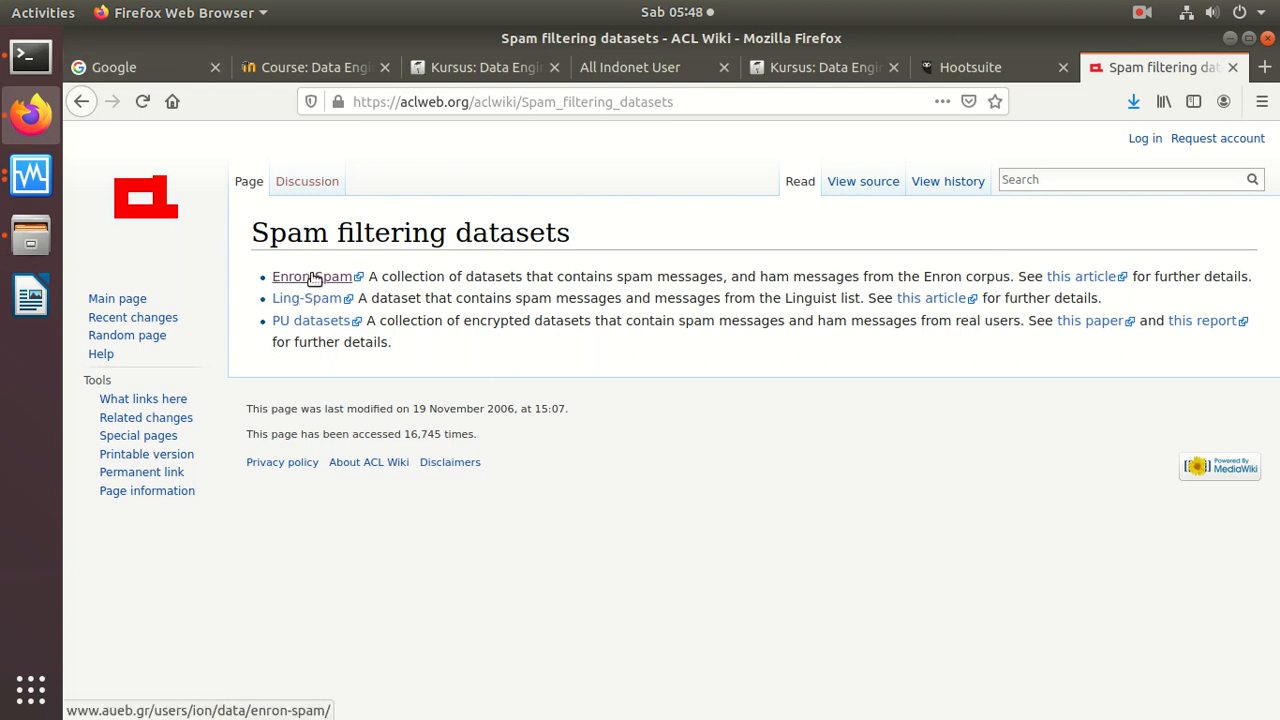
click(313, 279)
click(182, 211)
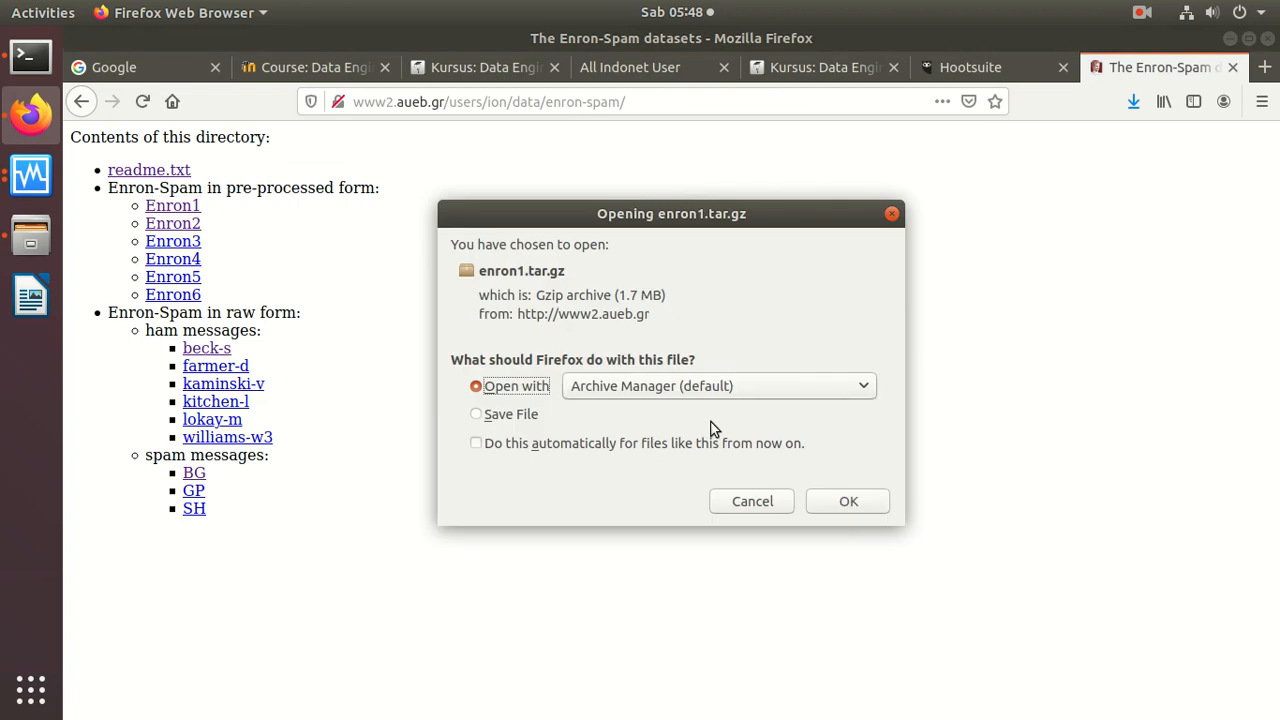
click(758, 504)
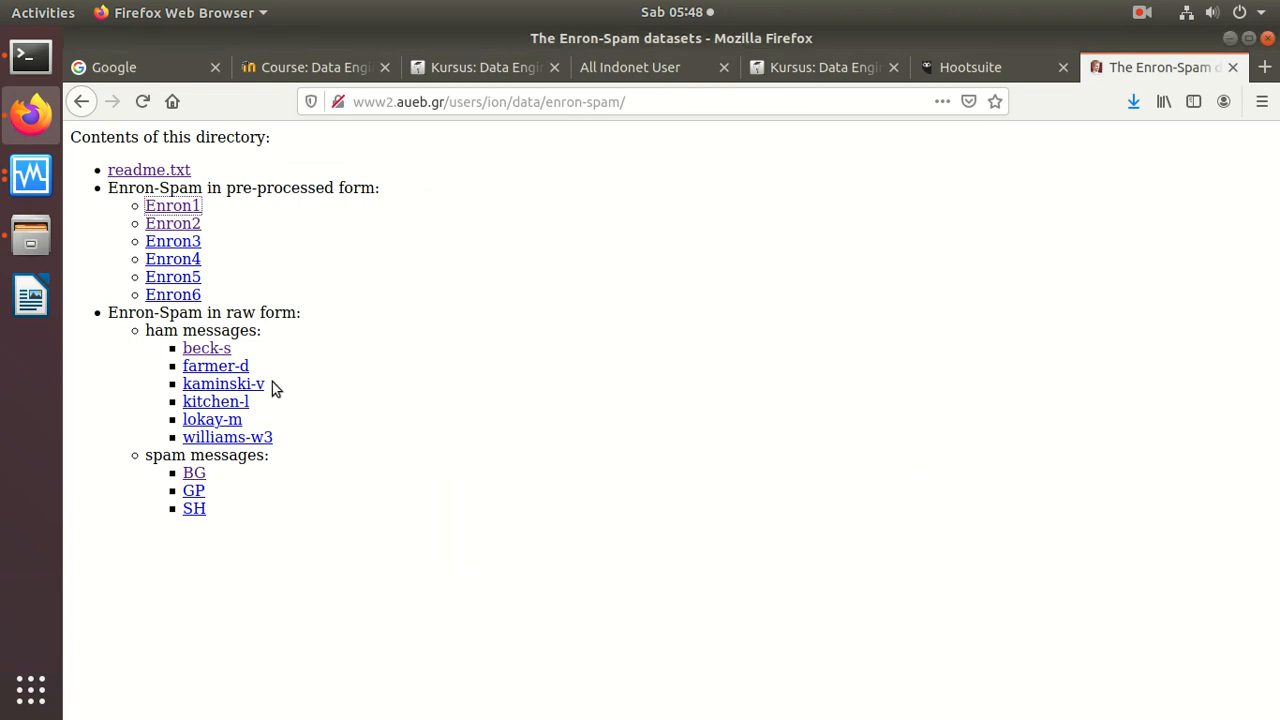
click(254, 387)
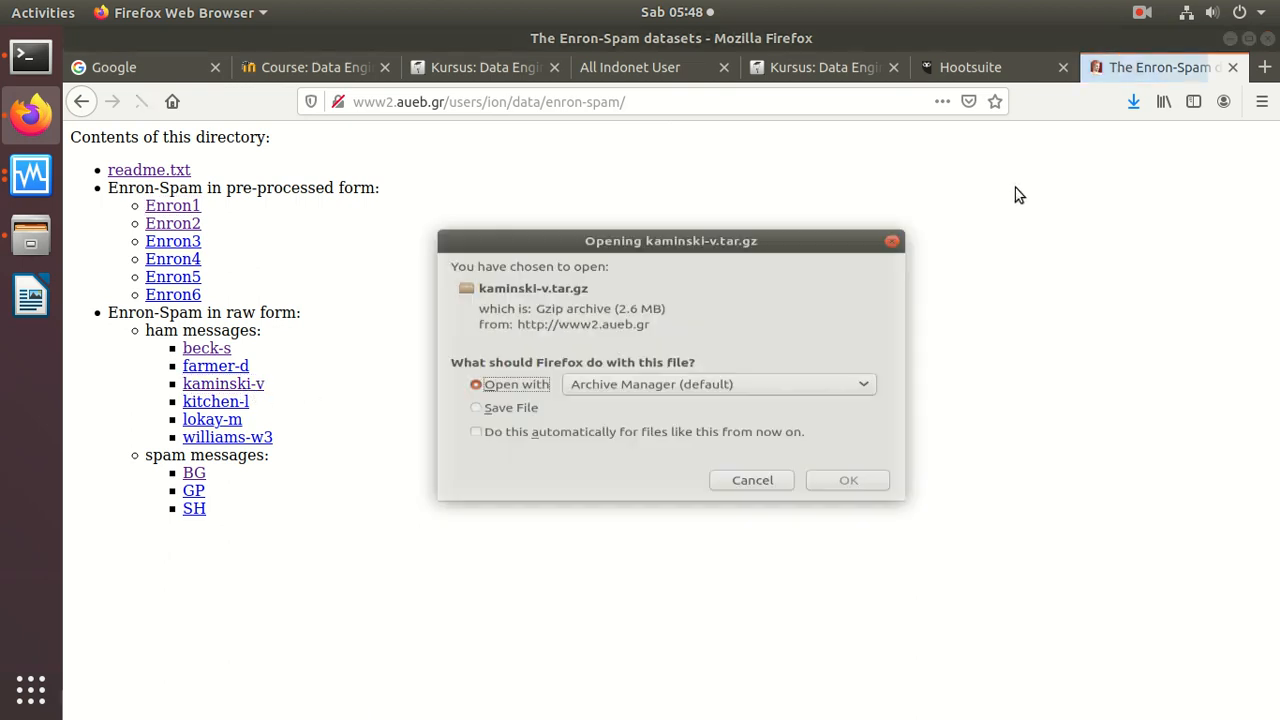
click(738, 505)
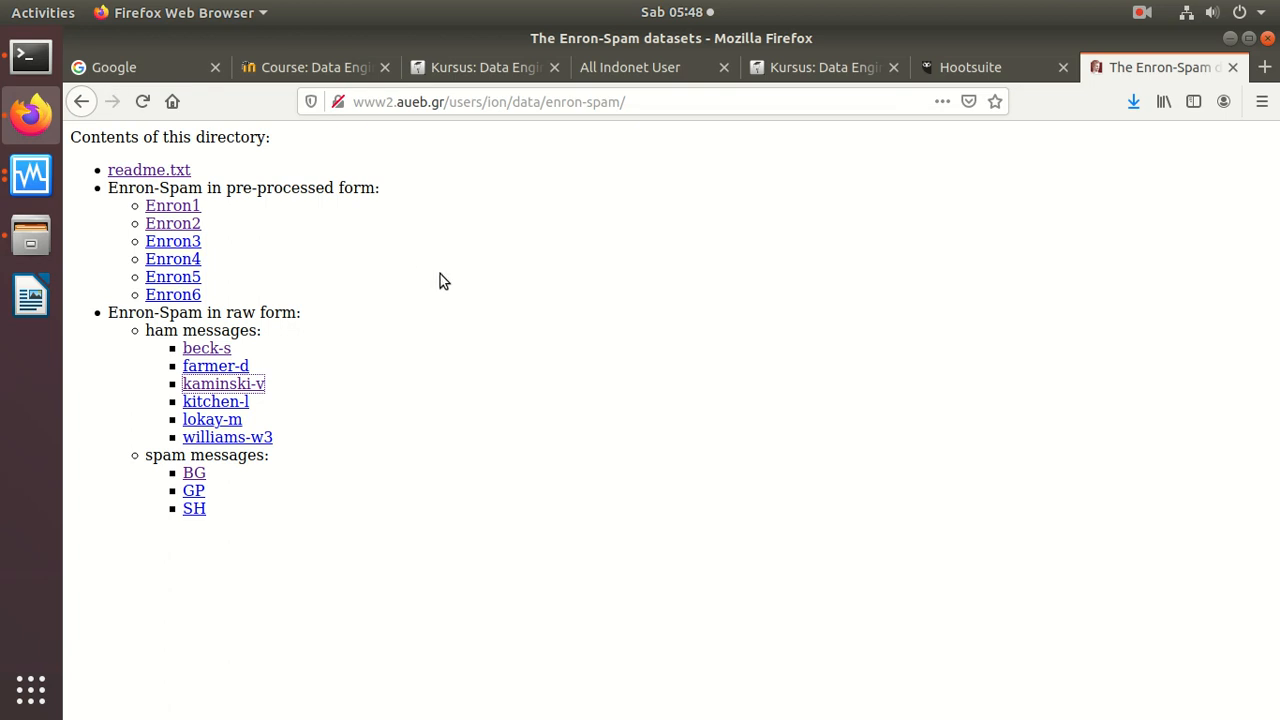
Step: Switch back to the Orange virtual machine, close the Confusion Matrix window and review the corpus details in Data Info
click(30, 175)
click(198, 162)
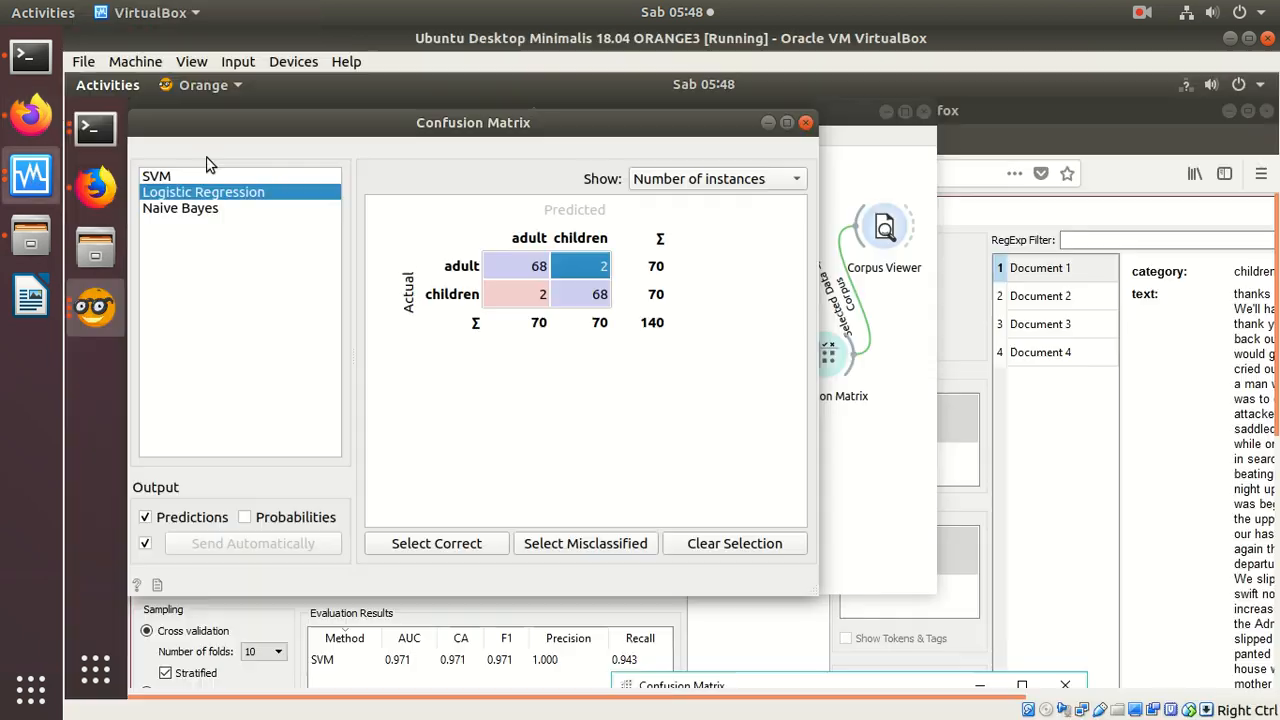
click(805, 122)
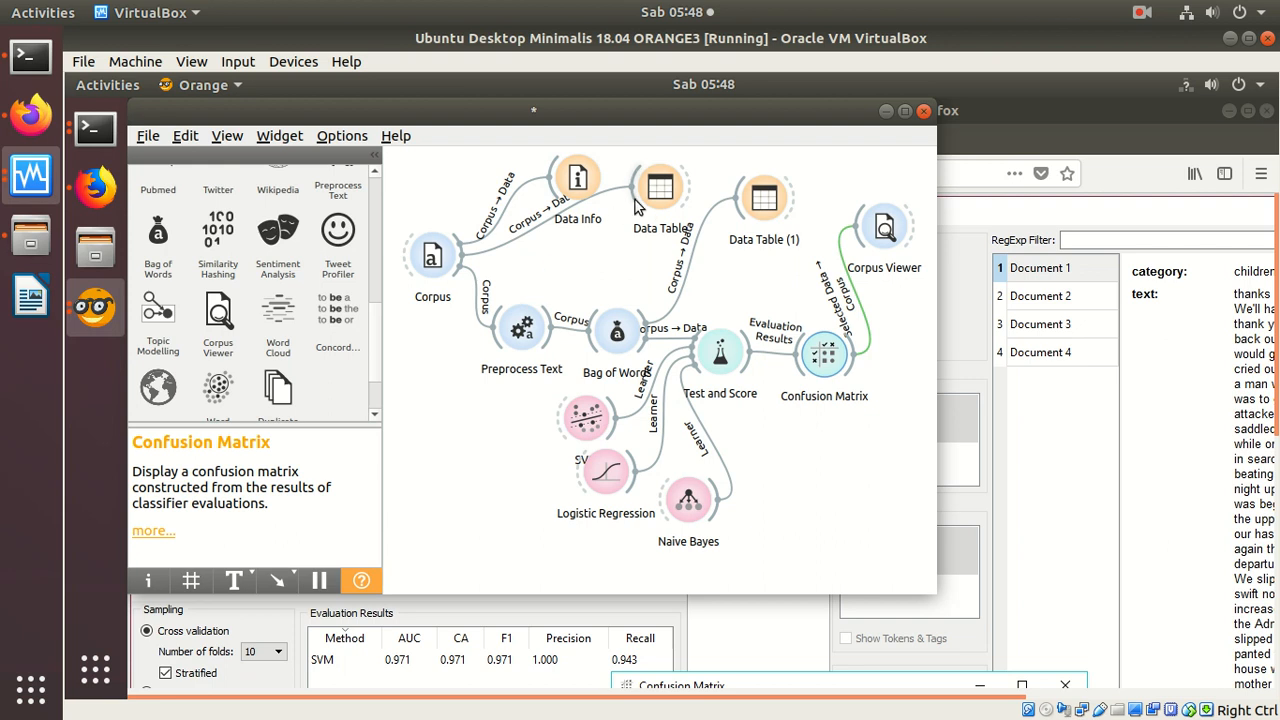
double_click(576, 180)
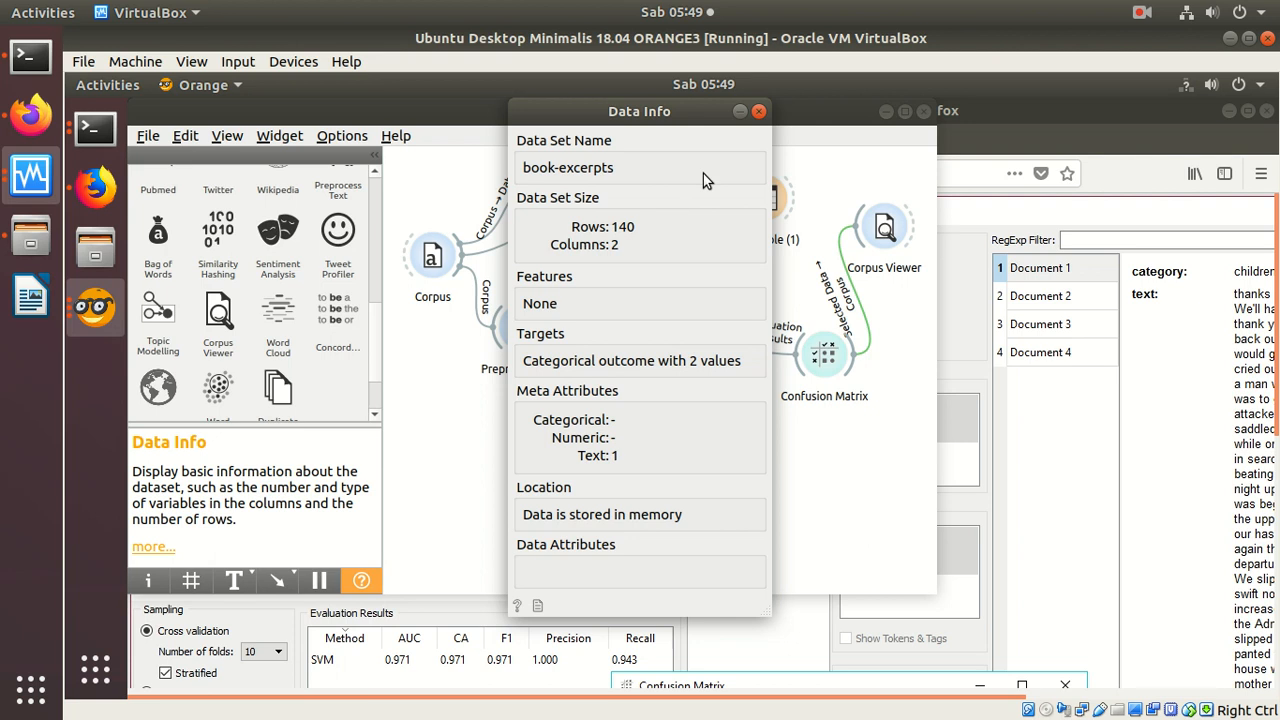
click(759, 111)
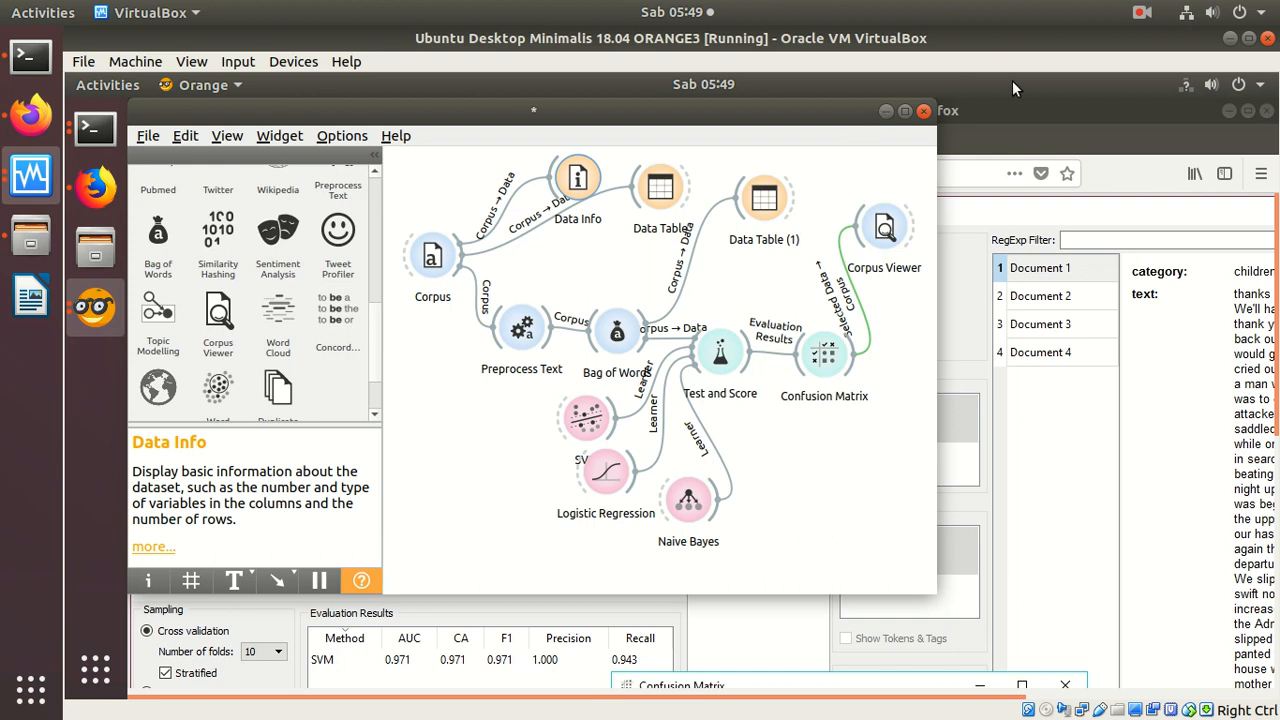
click(1143, 12)
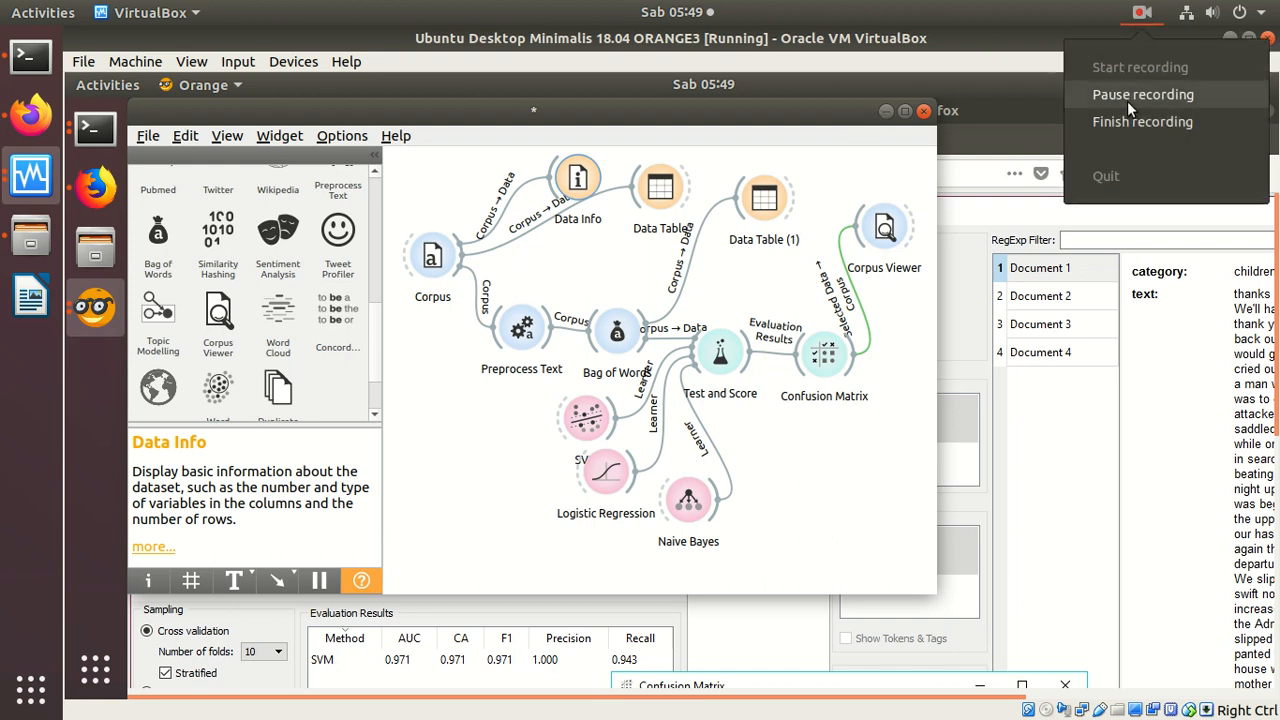